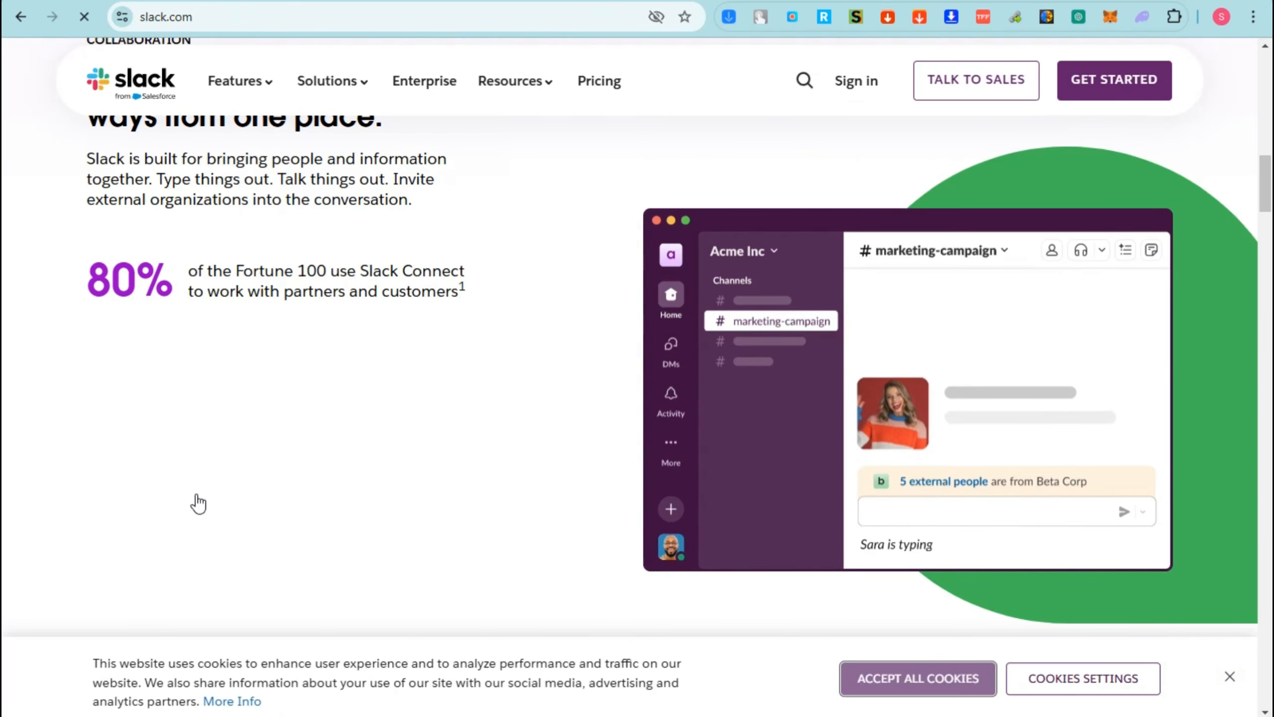
# - Sign up for Slack by continuing with a Google account and start creating a new workspace
pyautogui.scroll(5, 629, 319)
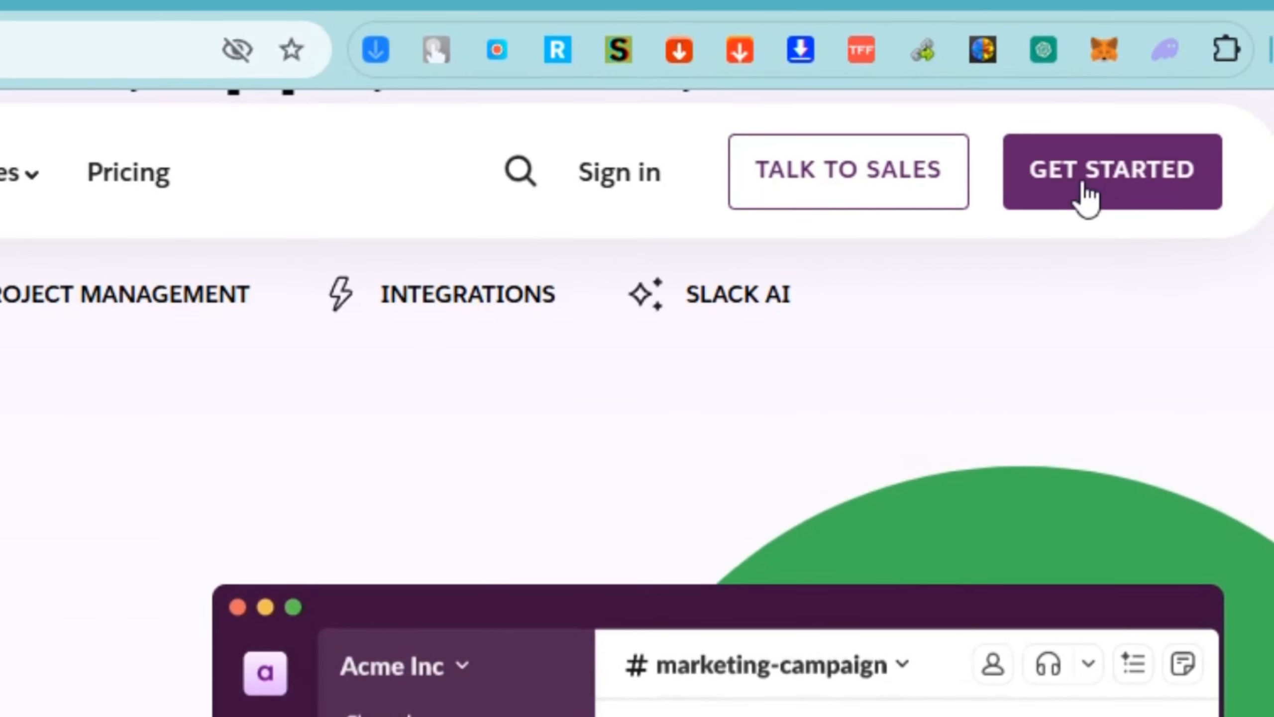
pyautogui.click(1100, 85)
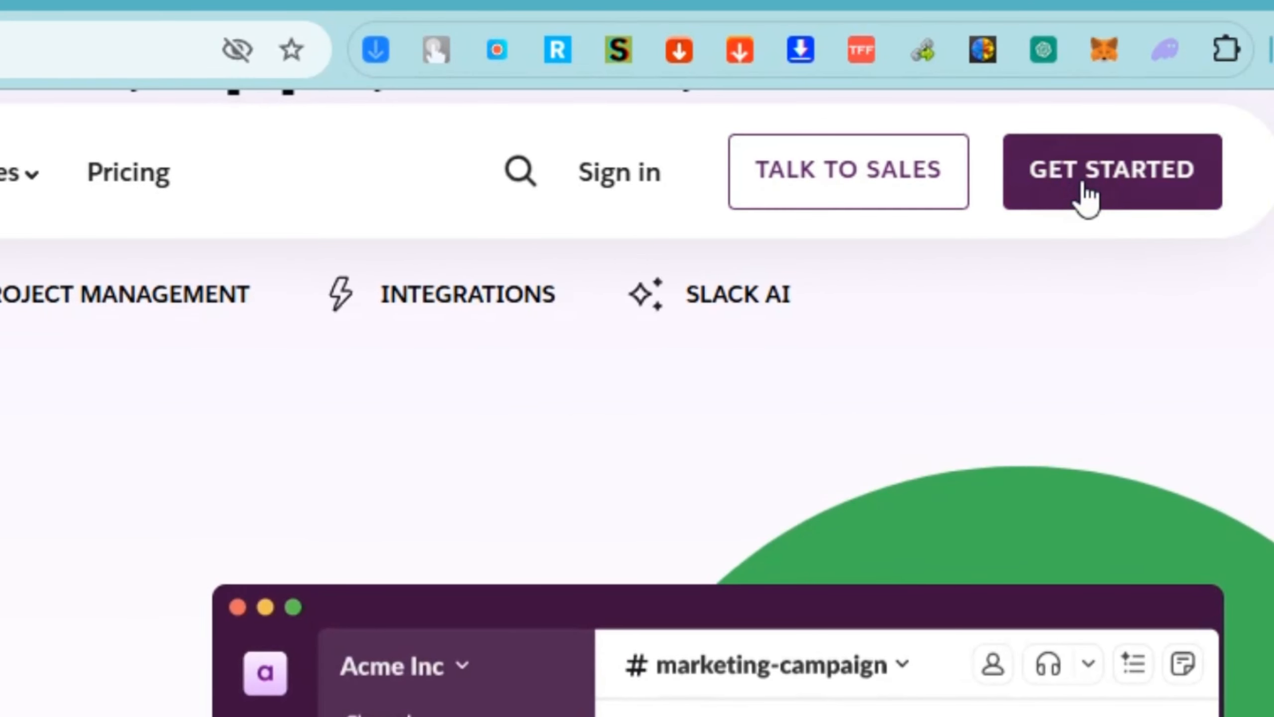
pyautogui.click(1086, 199)
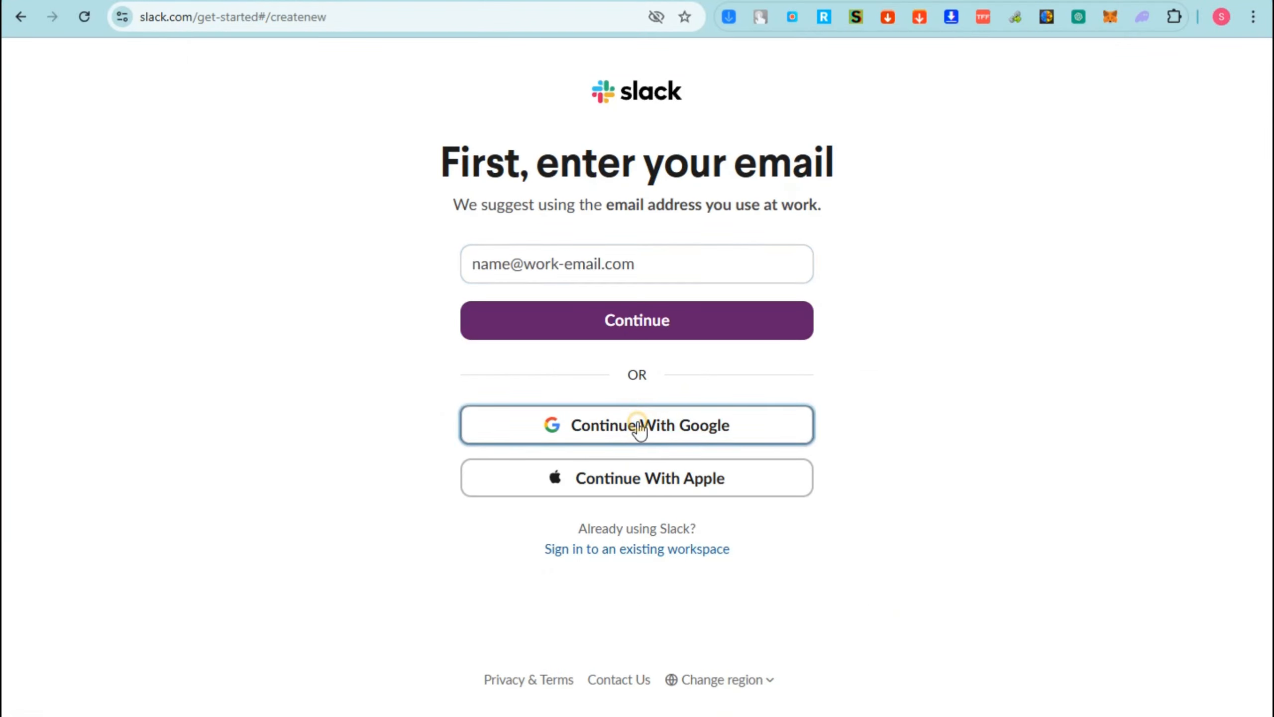
pyautogui.click(638, 417)
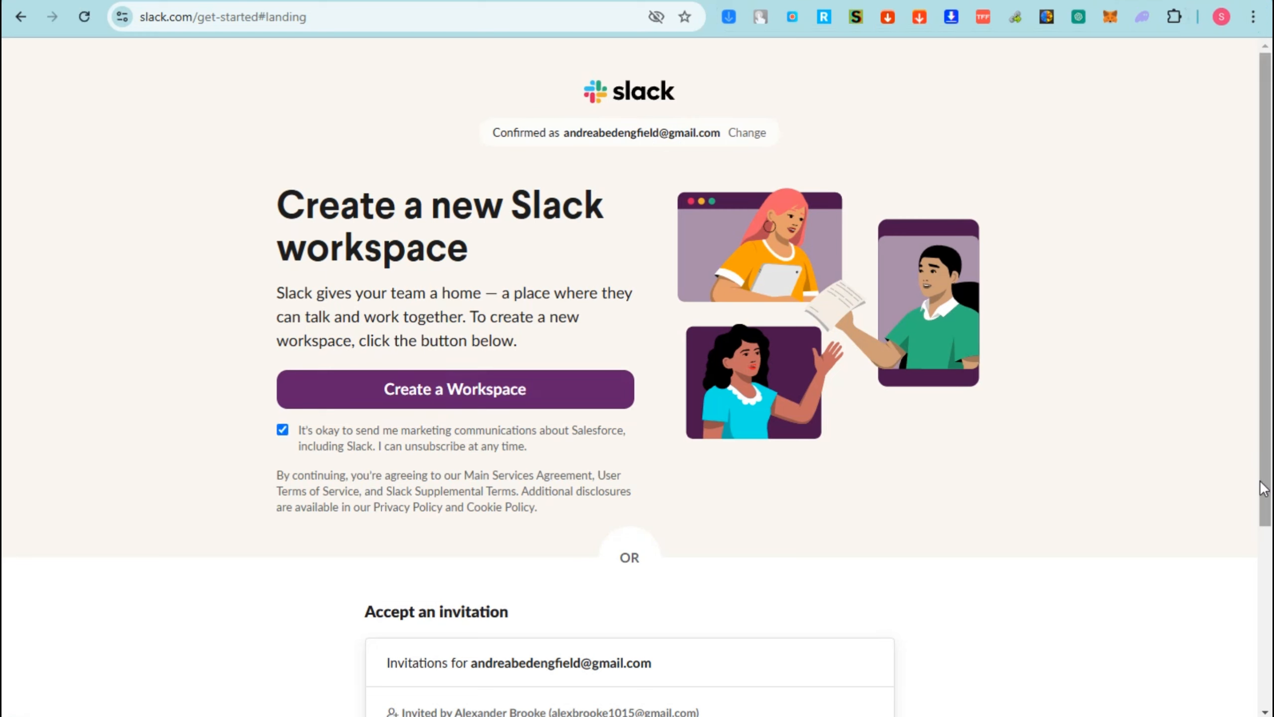
pyautogui.click(480, 394)
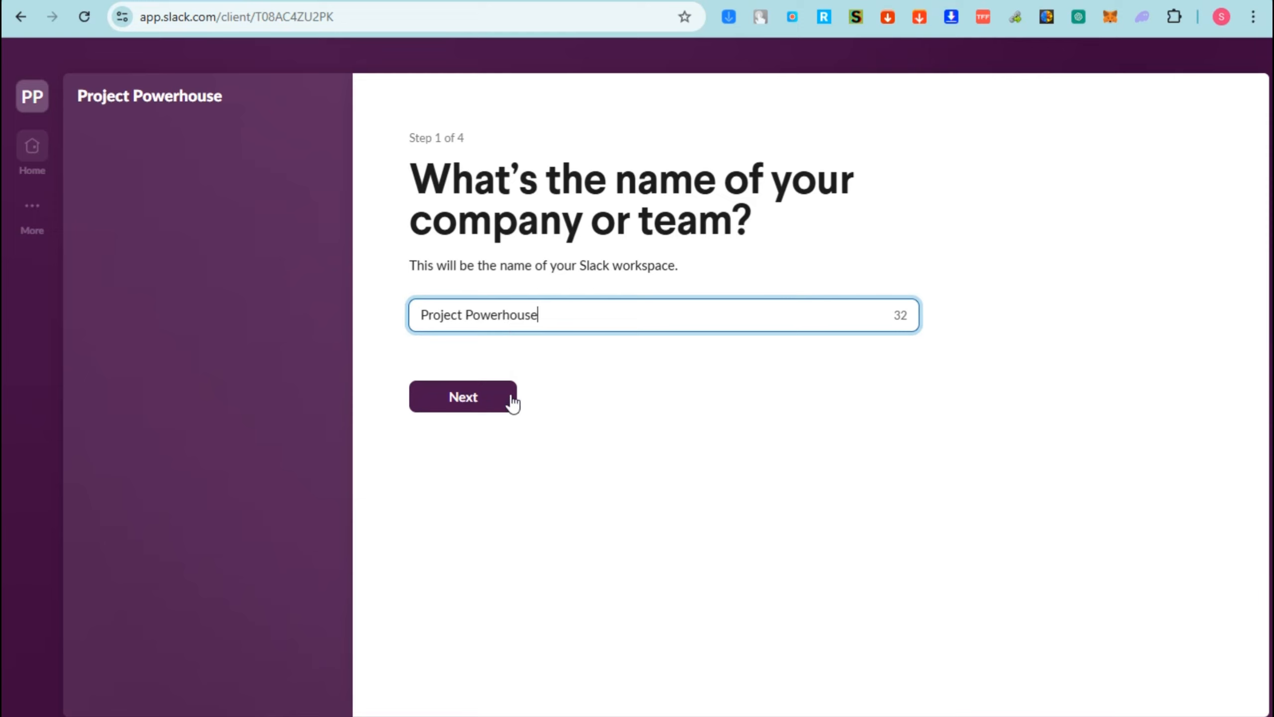
# - Submit Project Powerhouse as the workspace name and accept the entered profile name without changing the photo
pyautogui.click(491, 403)
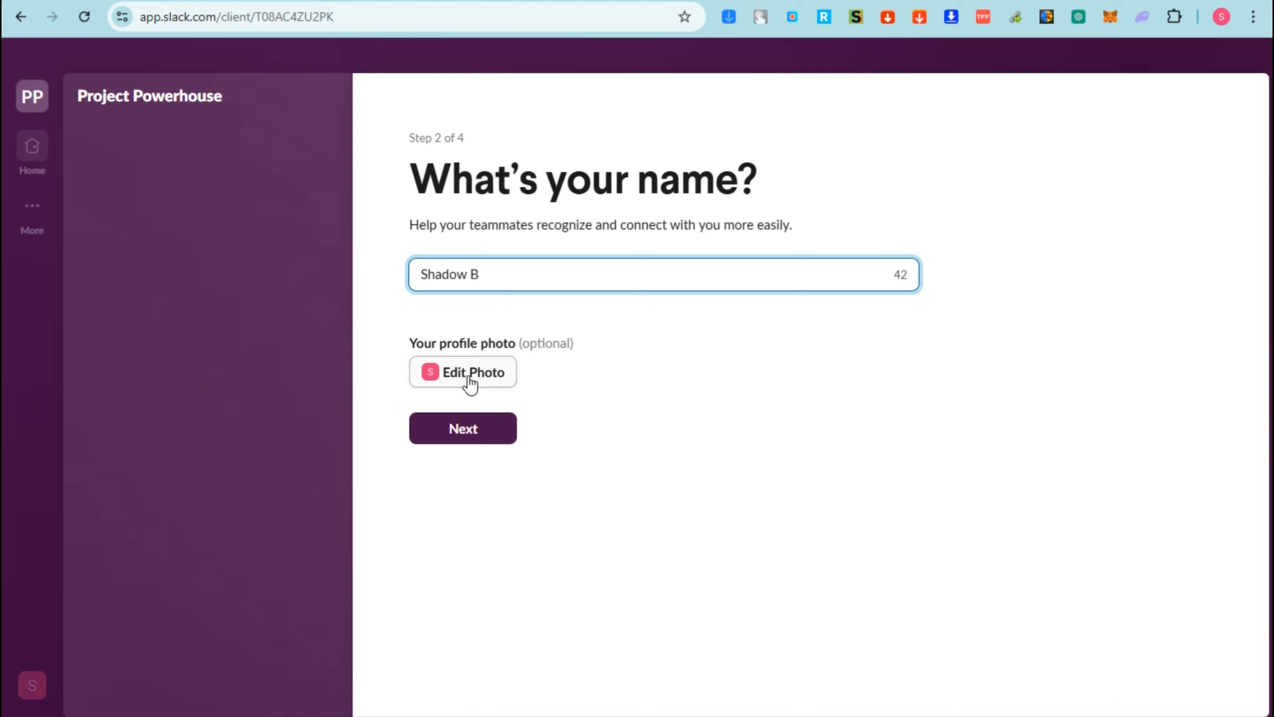
pyautogui.moveTo(521, 343); pyautogui.dragTo(600, 350)
pyautogui.click(473, 431)
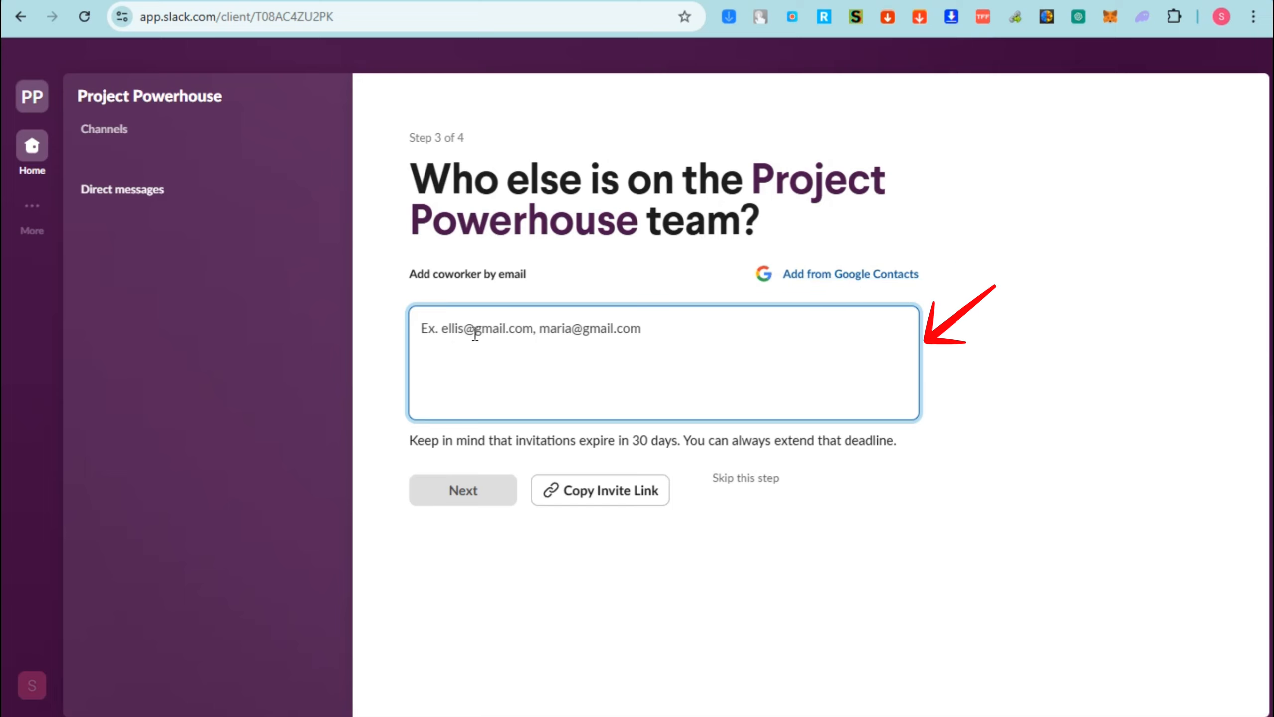
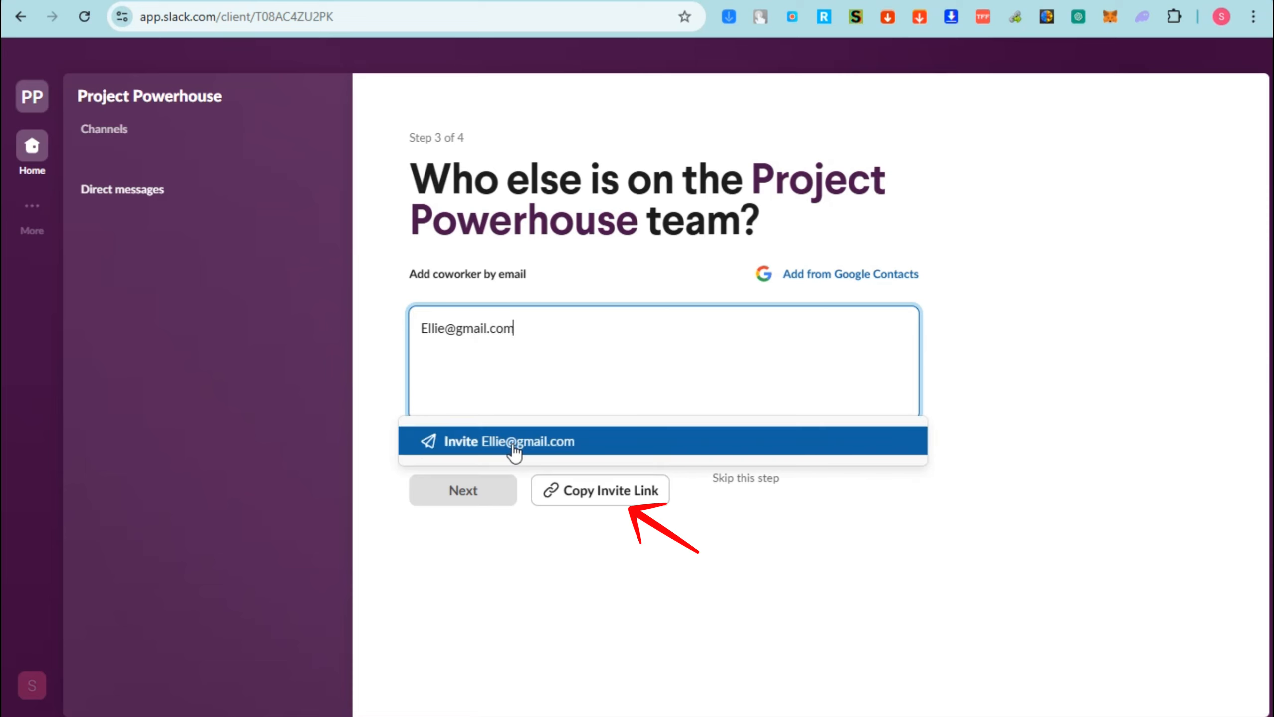
# - Add a coworker by e-mail address, copy the team invite link, and continue to the plan choice
pyautogui.click(514, 452)
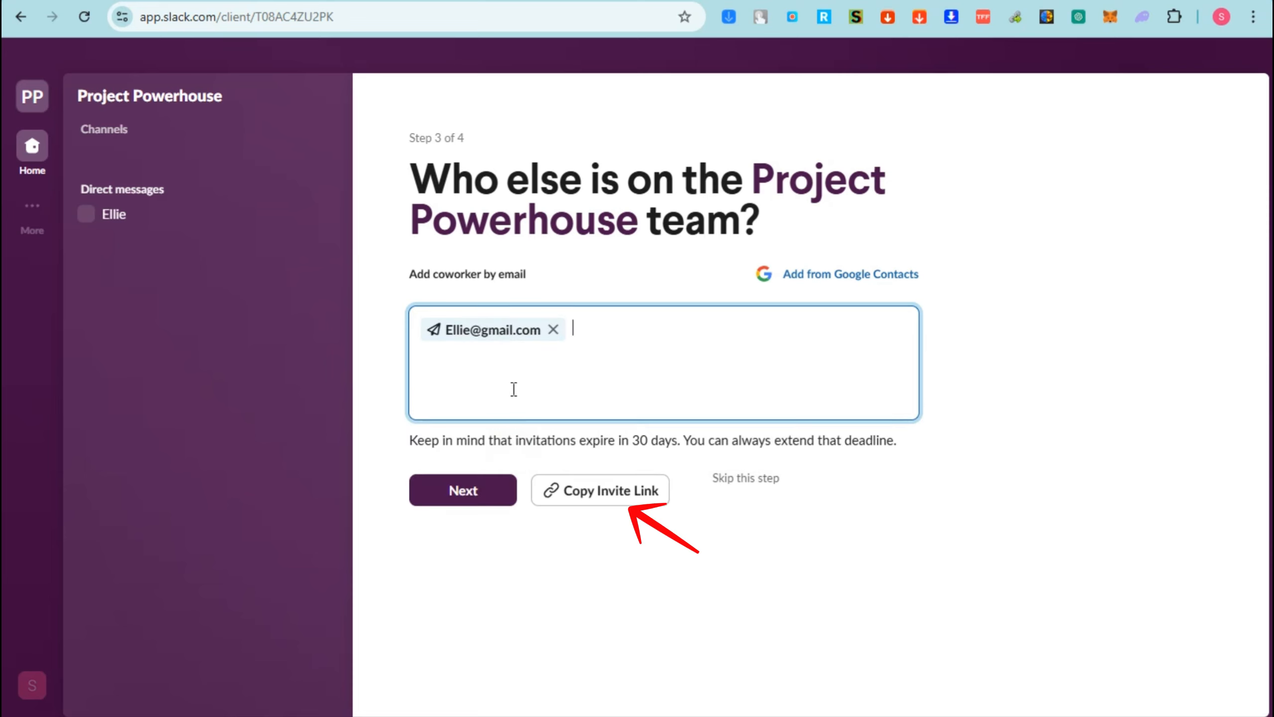
pyautogui.click(614, 492)
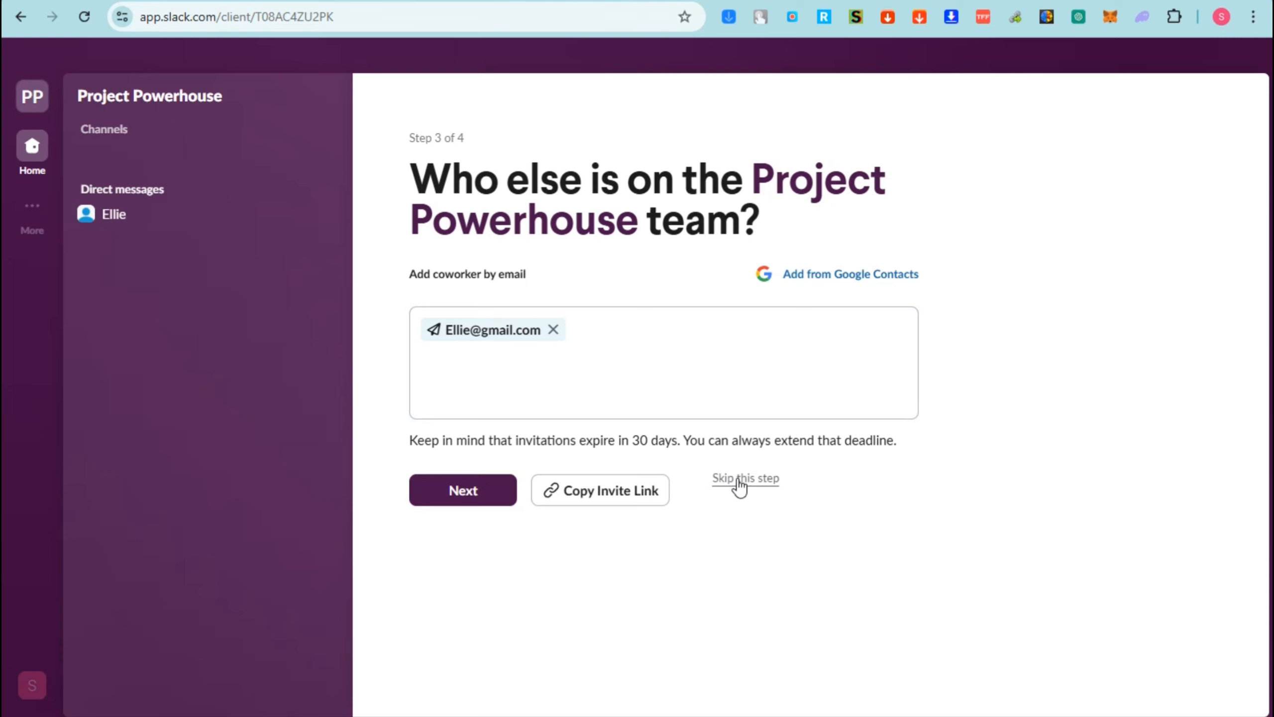
pyautogui.click(479, 496)
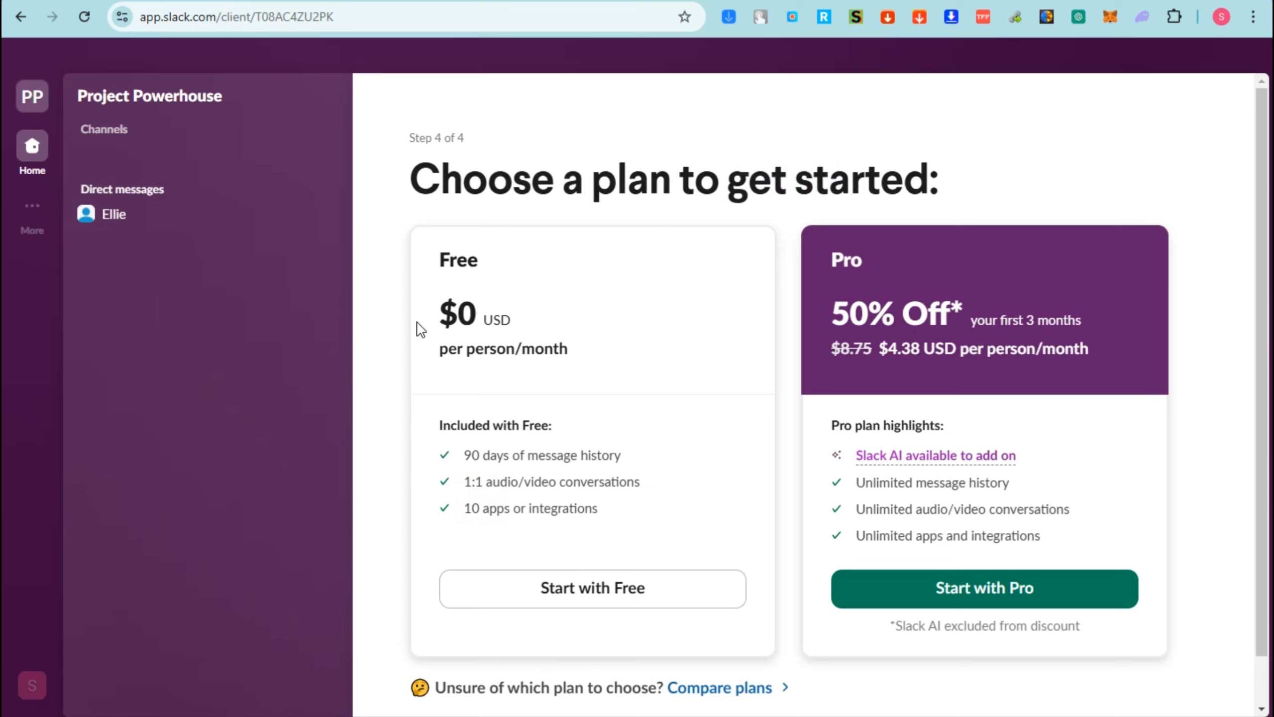
# - Compare the Free and Pro plan offers and start the workspace with the Free plan
pyautogui.moveTo(423, 174); pyautogui.dragTo(959, 177)
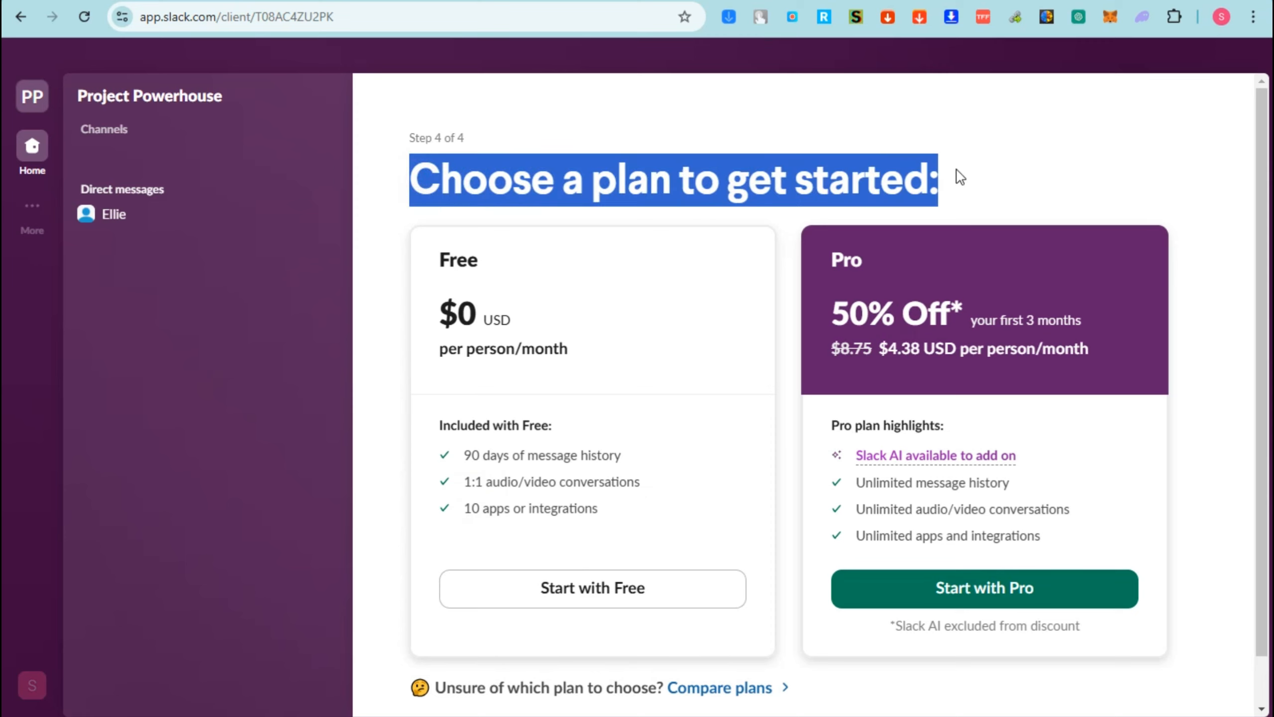
pyautogui.press('alt')
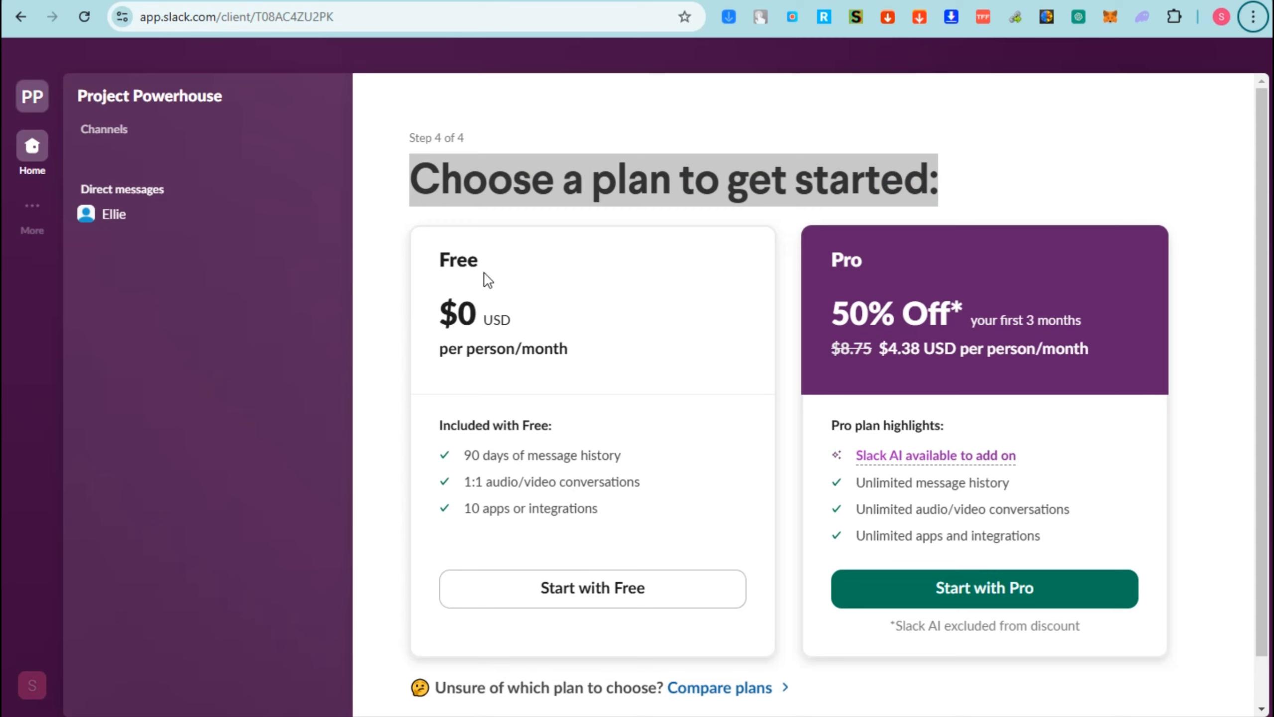
pyautogui.moveTo(438, 425); pyautogui.dragTo(538, 455)
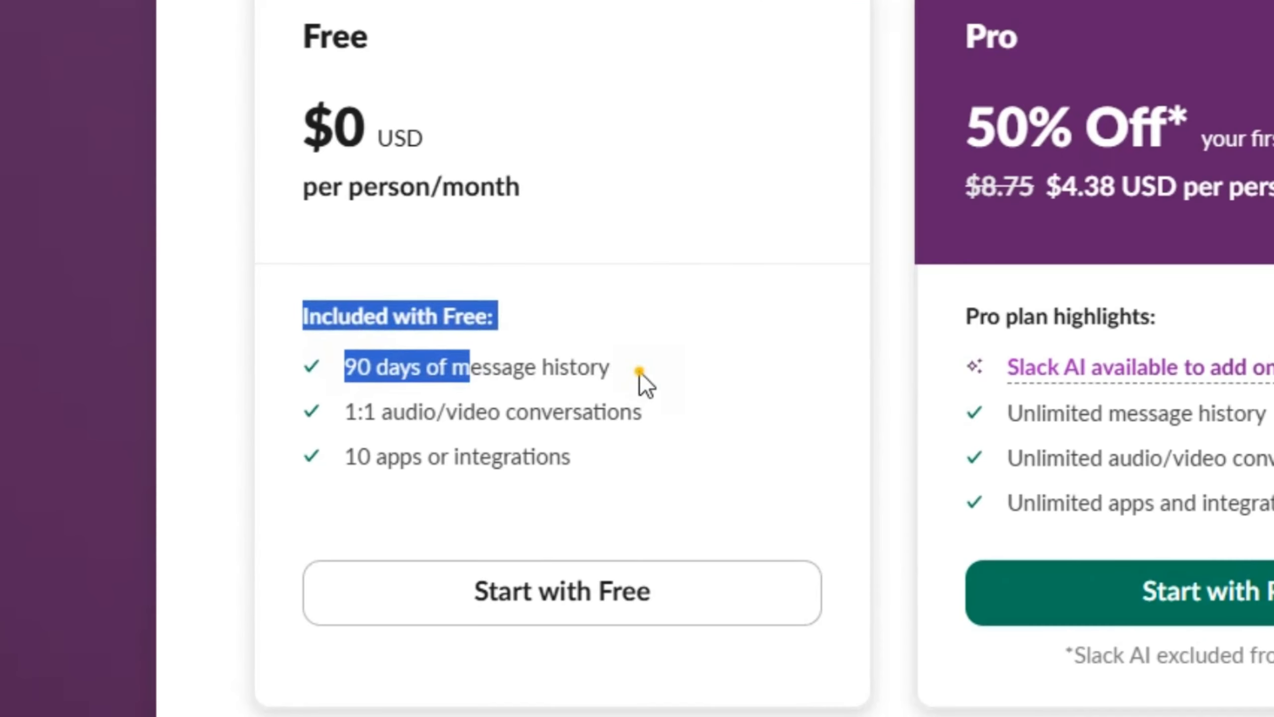
pyautogui.click(639, 373)
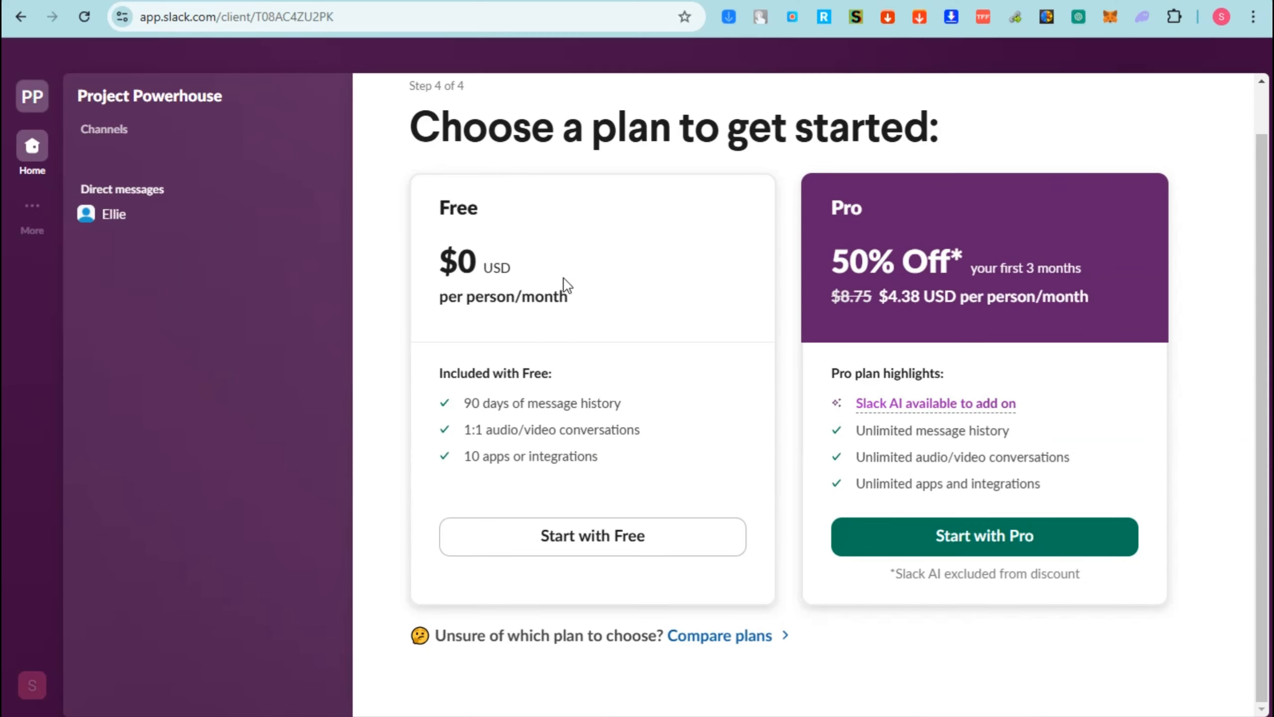
pyautogui.doubleClick(832, 208)
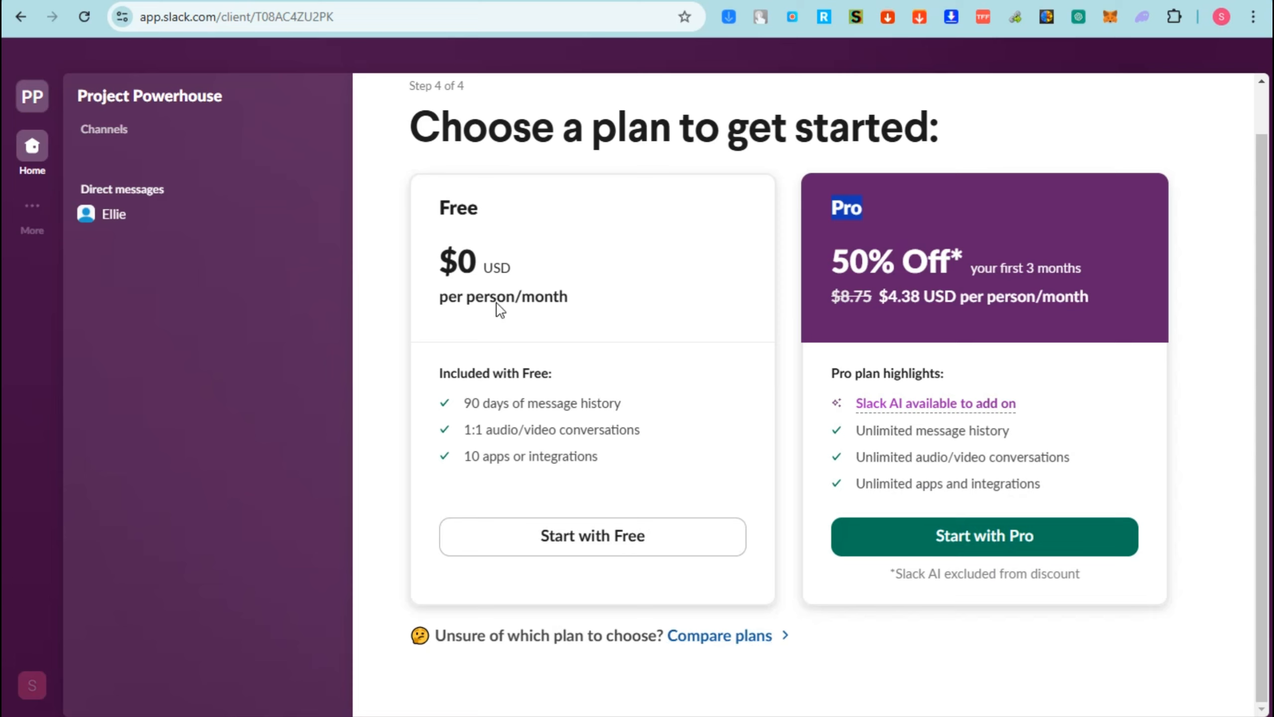
pyautogui.click(606, 549)
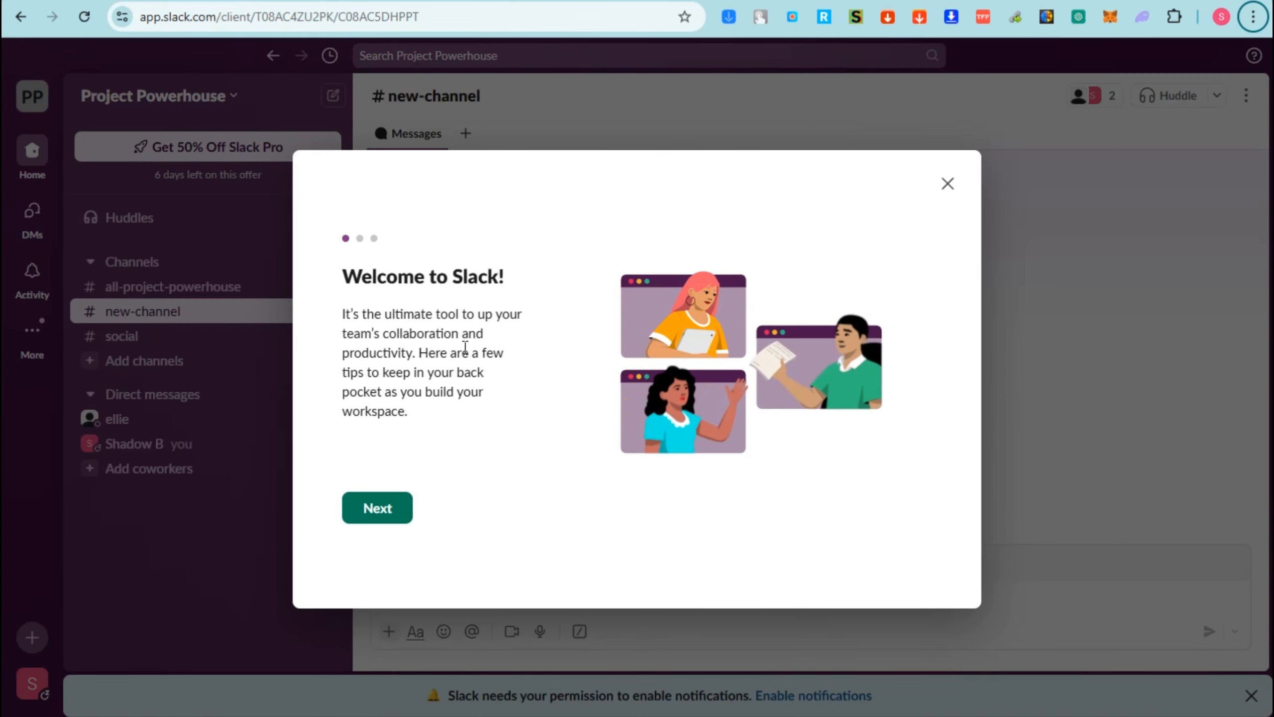
# - Go through all the pages of the welcome introduction and finish it
pyautogui.click(393, 520)
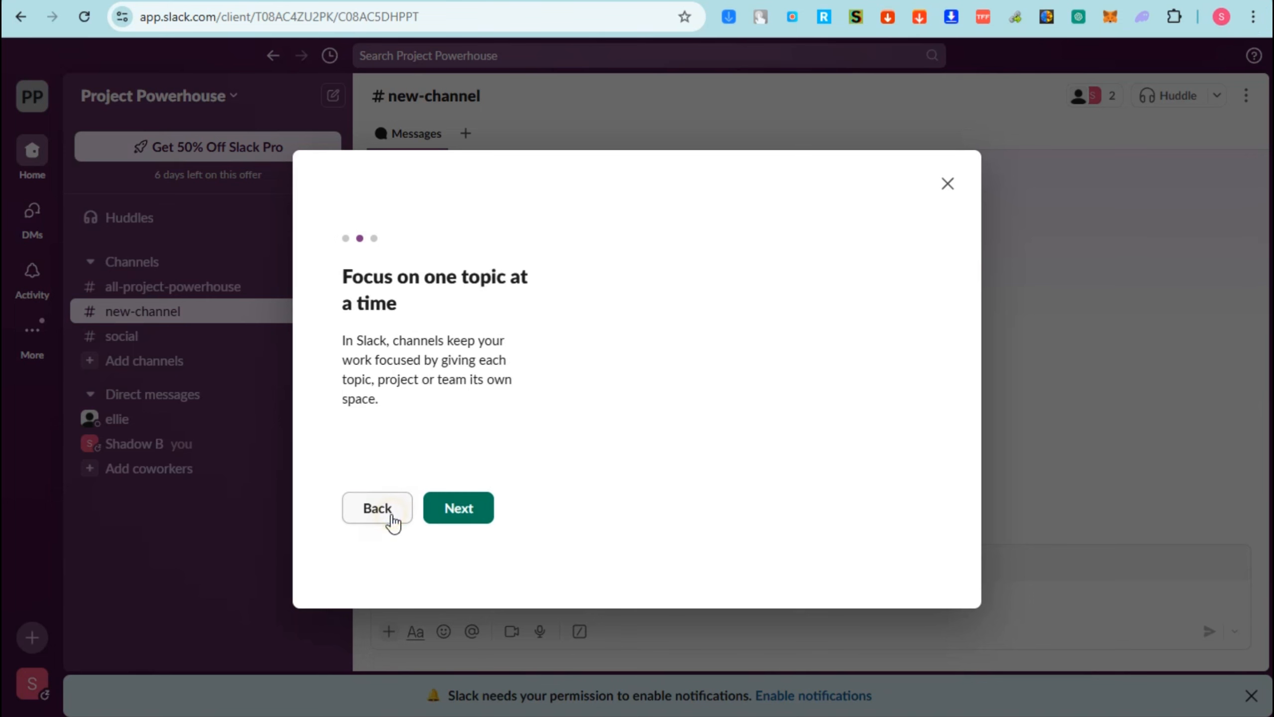
pyautogui.click(465, 517)
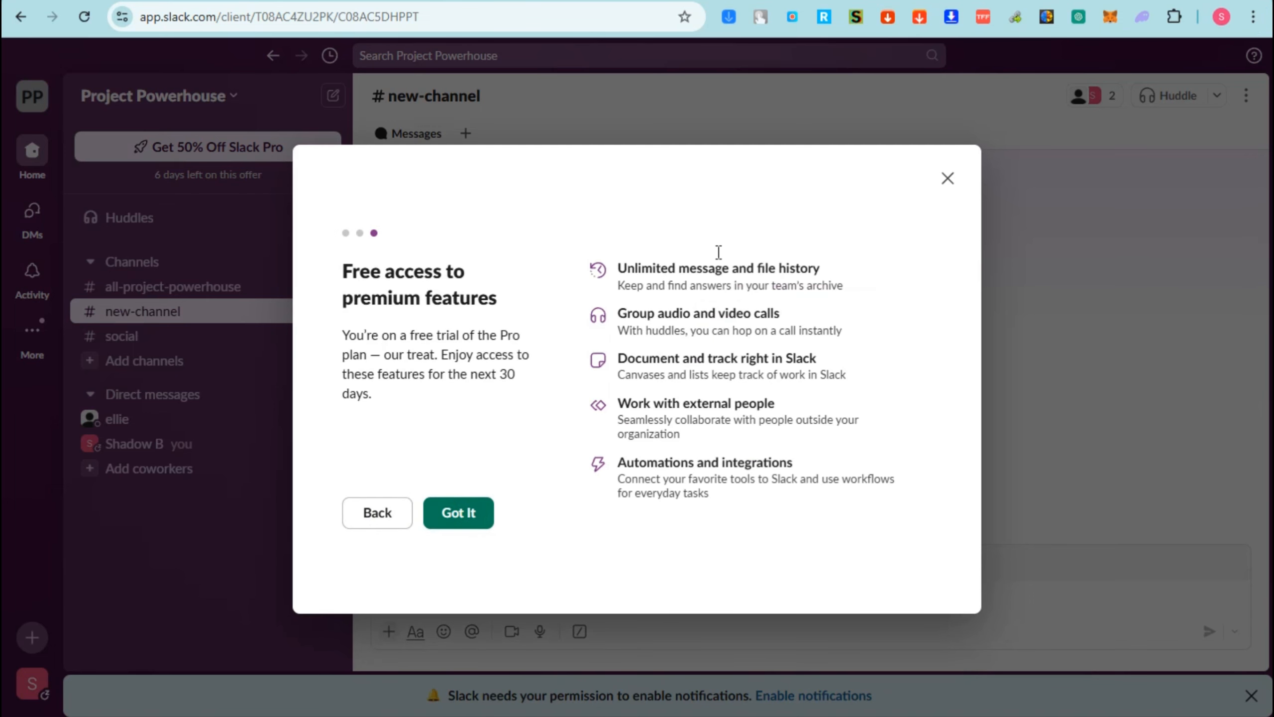
pyautogui.click(460, 514)
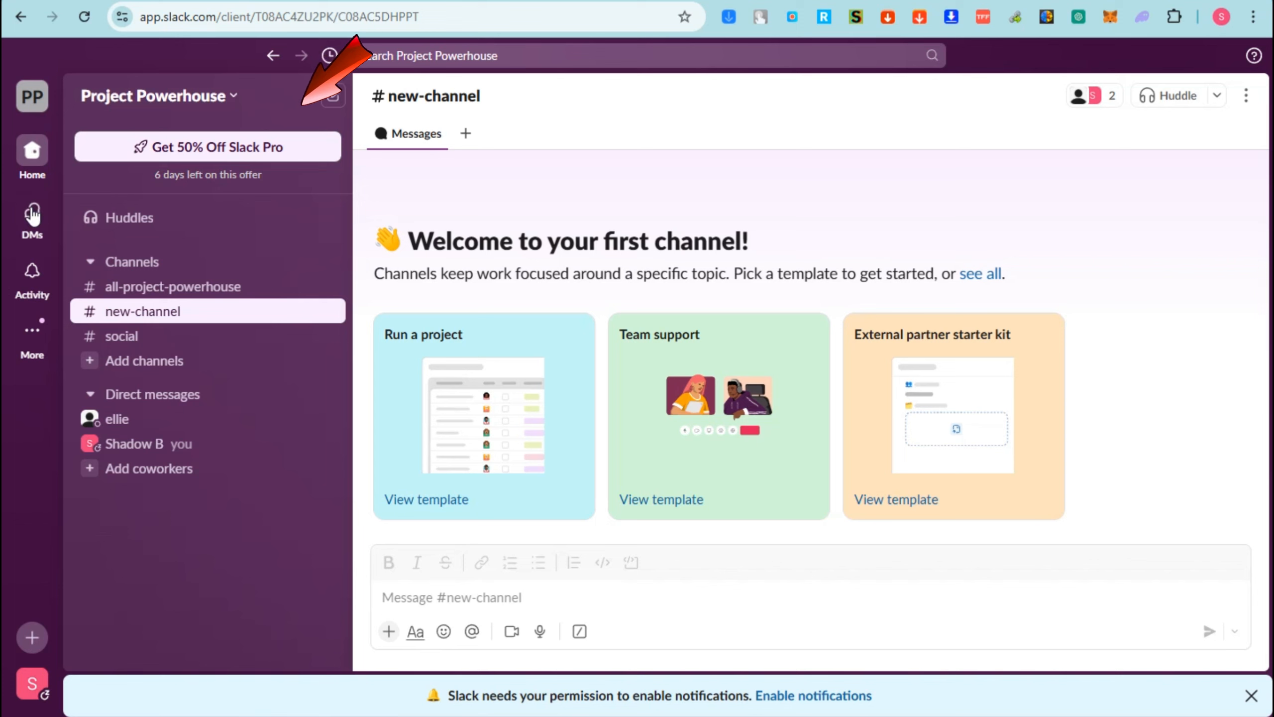
# - Examine the additional navigation items, the options for creating new content, and the Project Powerhouse workspace menu
pyautogui.click(31, 346)
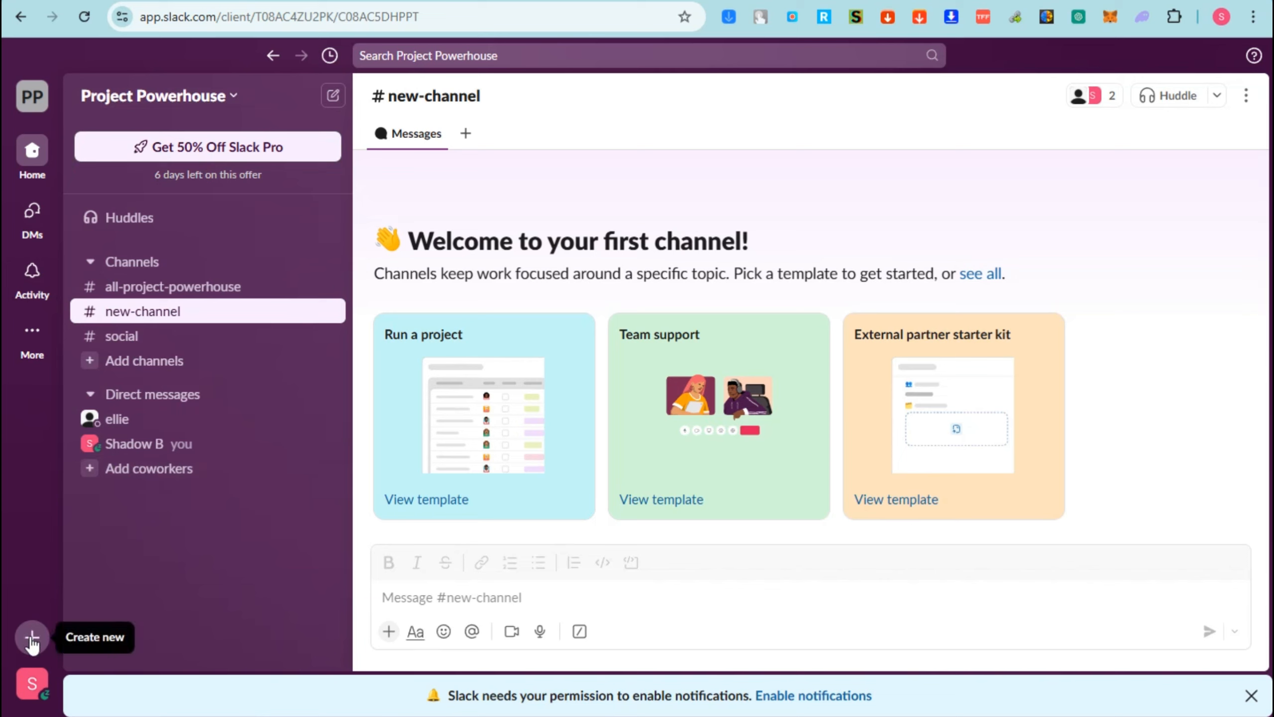
pyautogui.click(32, 640)
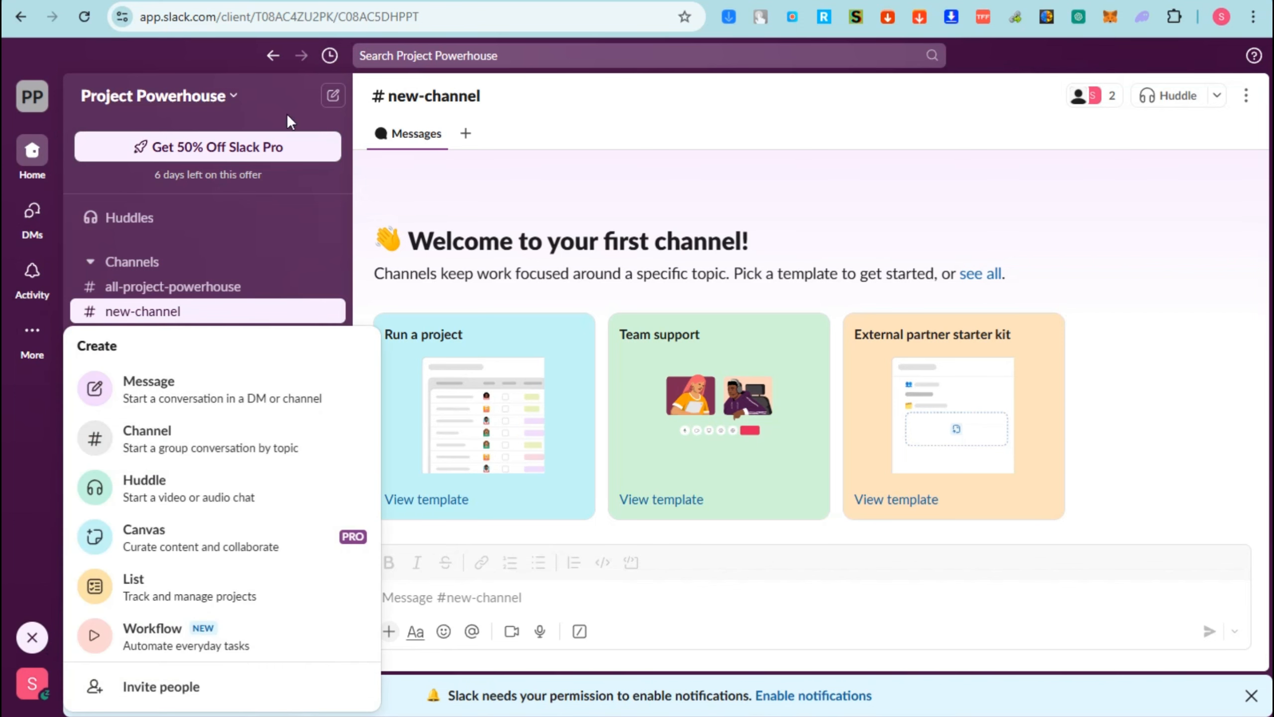
pyautogui.click(269, 80)
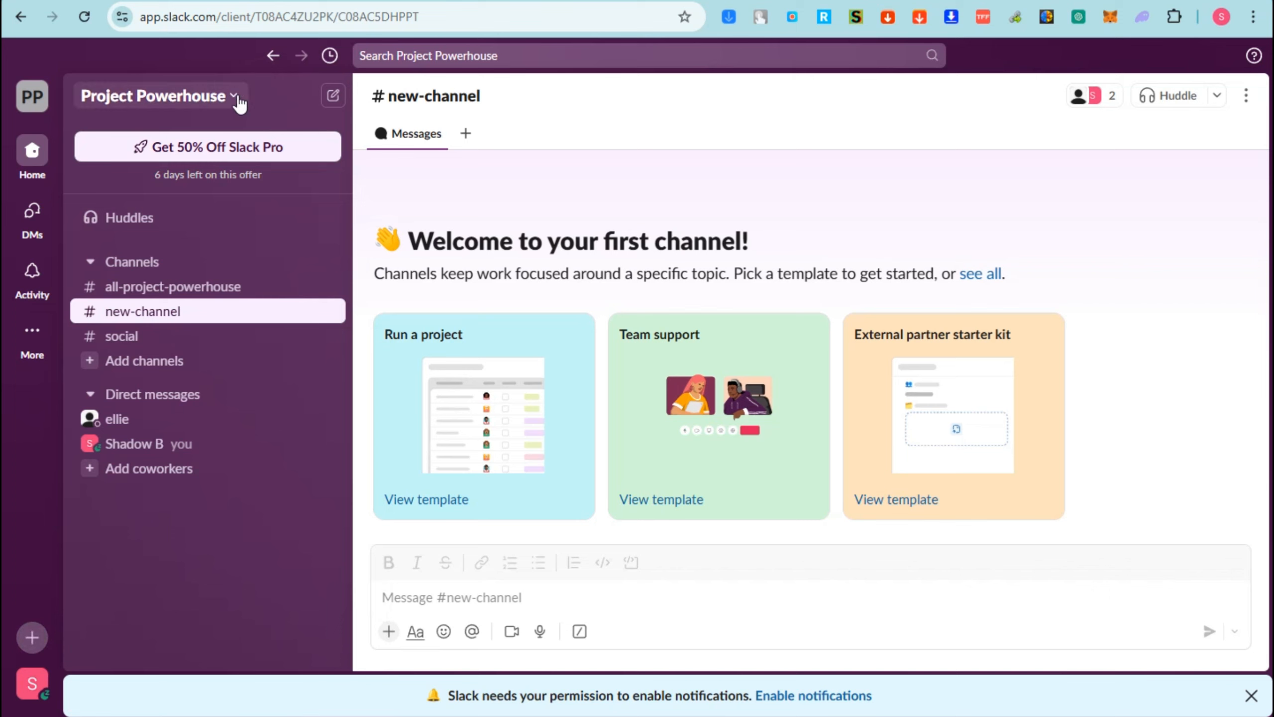
pyautogui.click(238, 98)
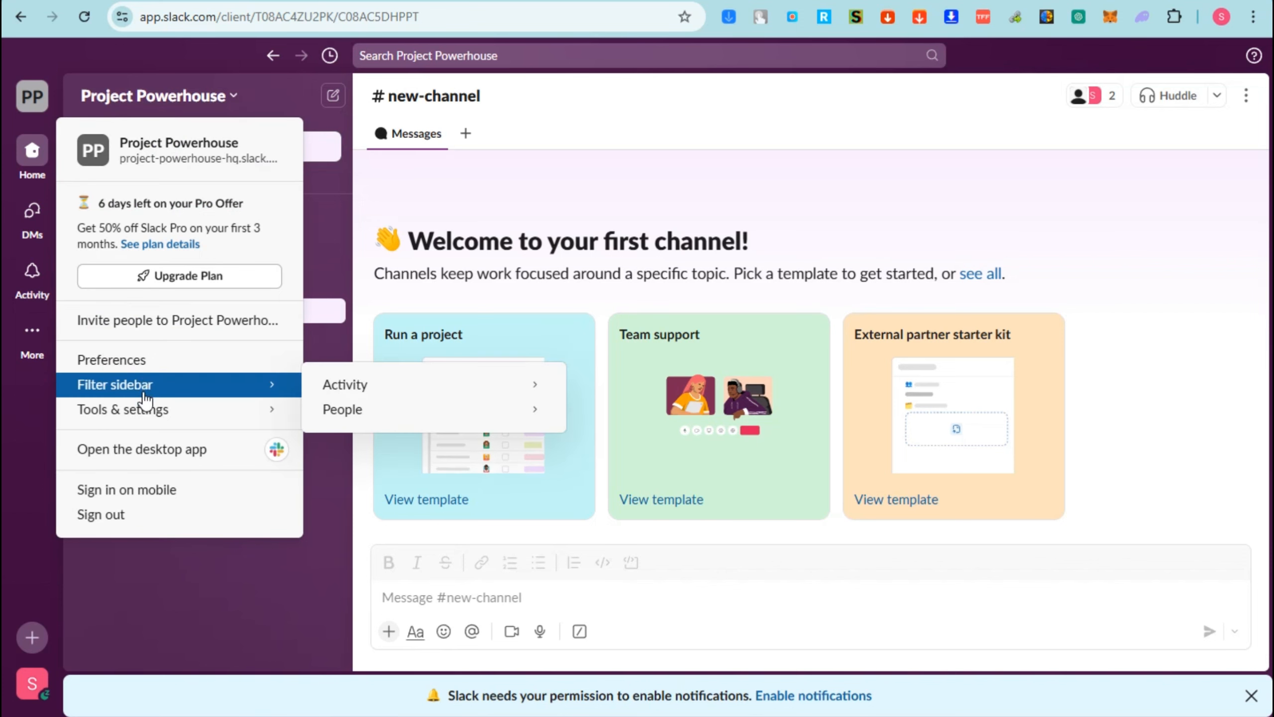
pyautogui.moveTo(151, 412)
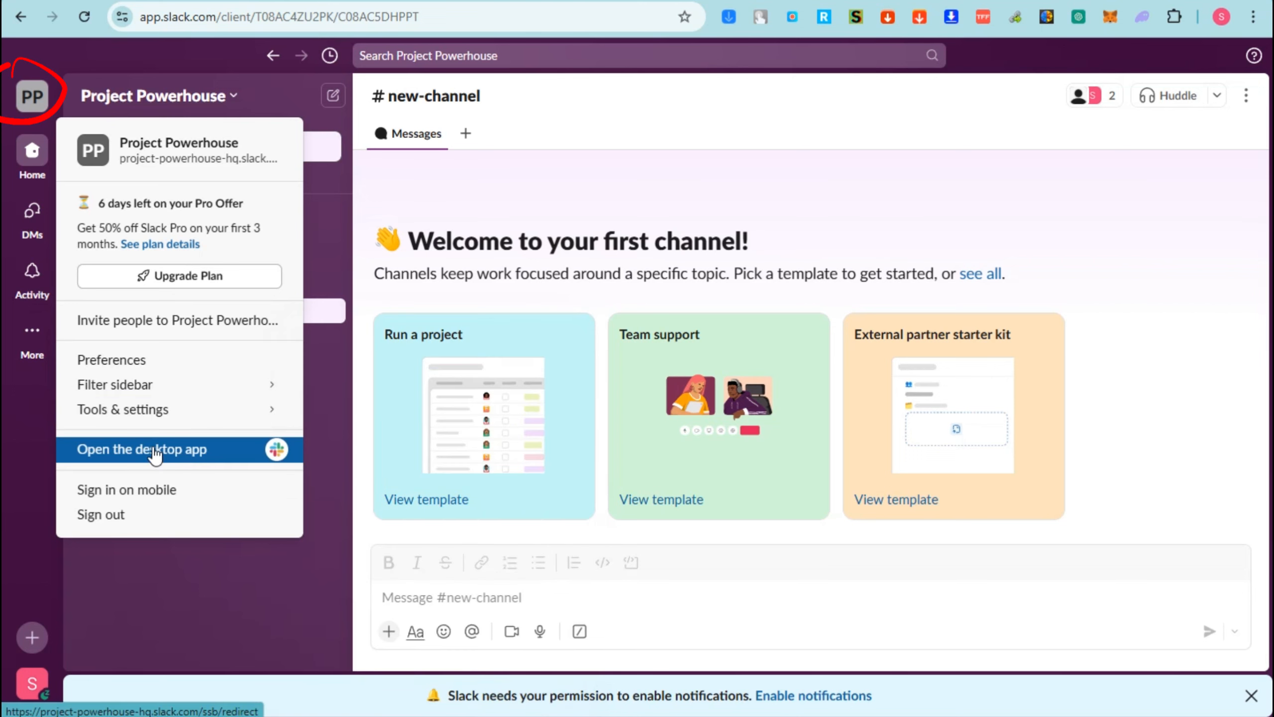
pyautogui.click(29, 336)
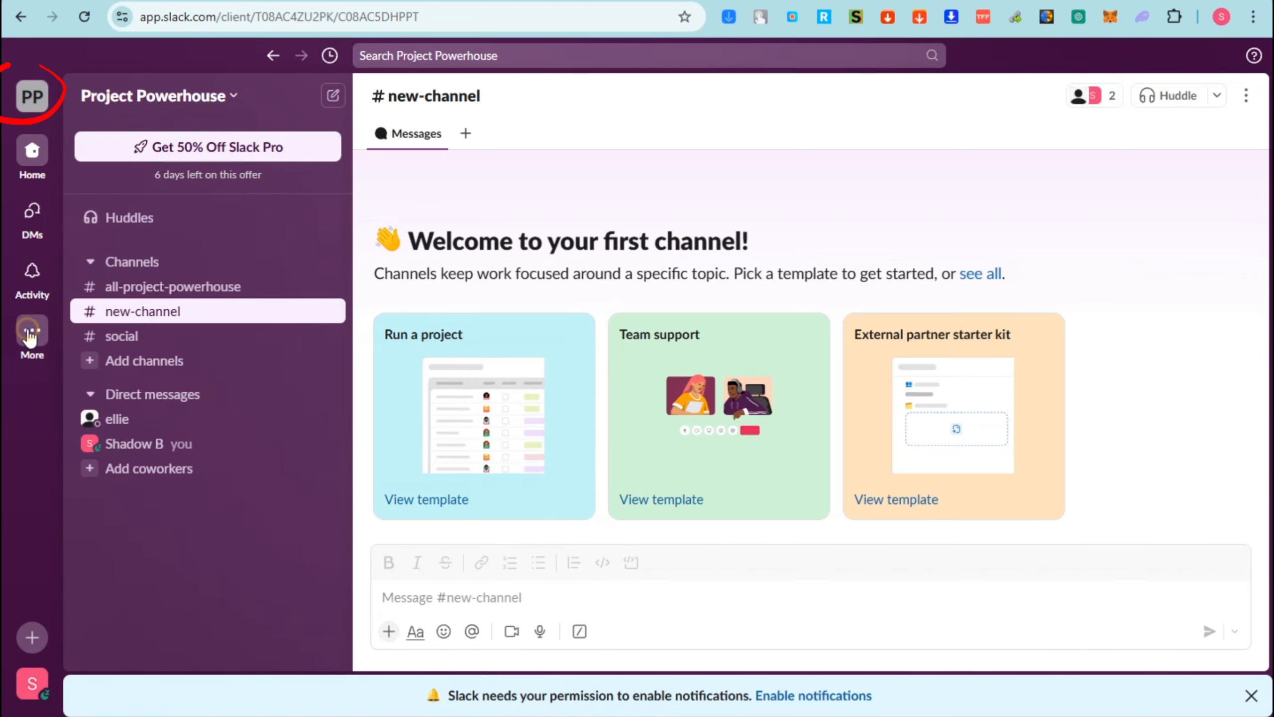
pyautogui.moveTo(31, 336)
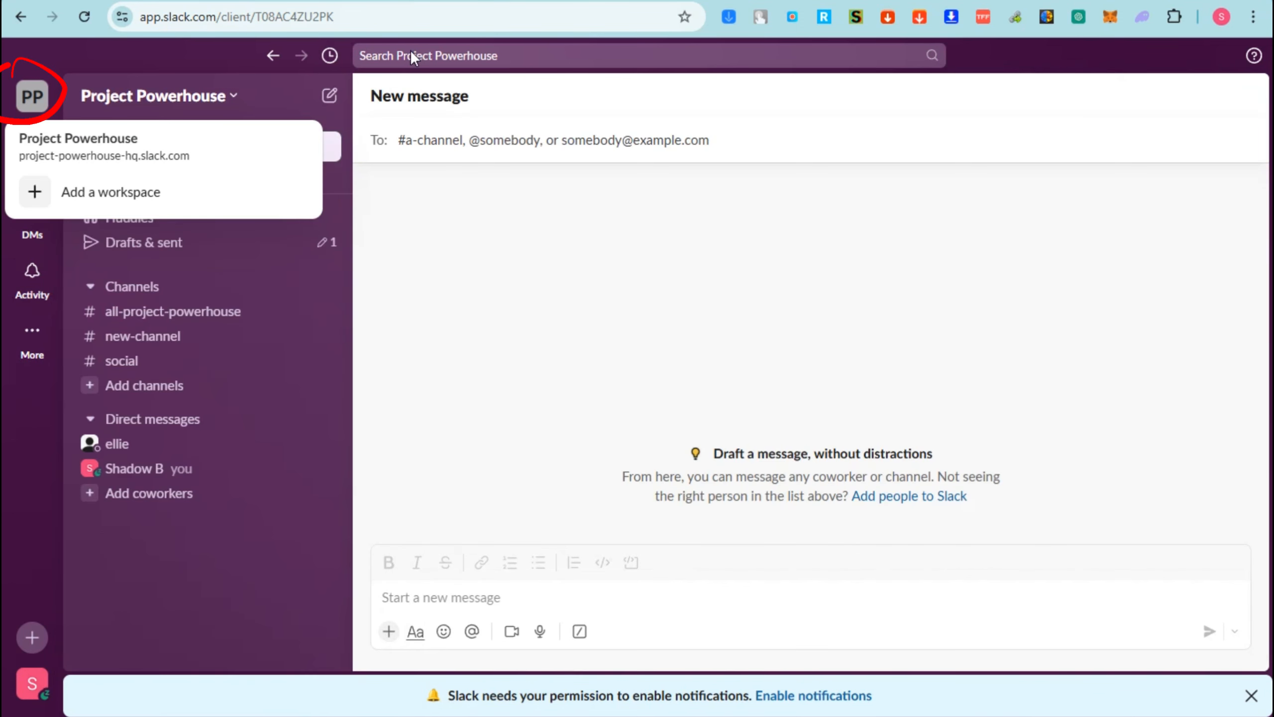
pyautogui.click(481, 89)
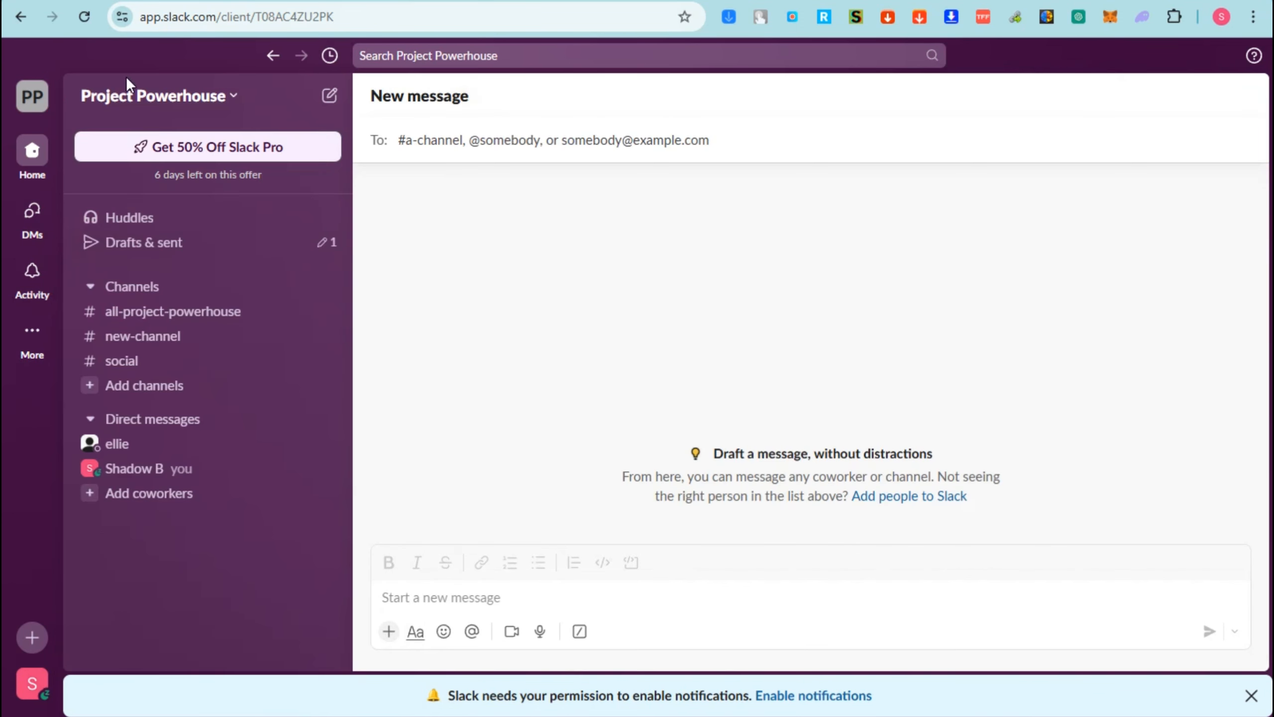
# - Start adding another workspace from the workspace switcher by choosing to create a new one
pyautogui.click(31, 106)
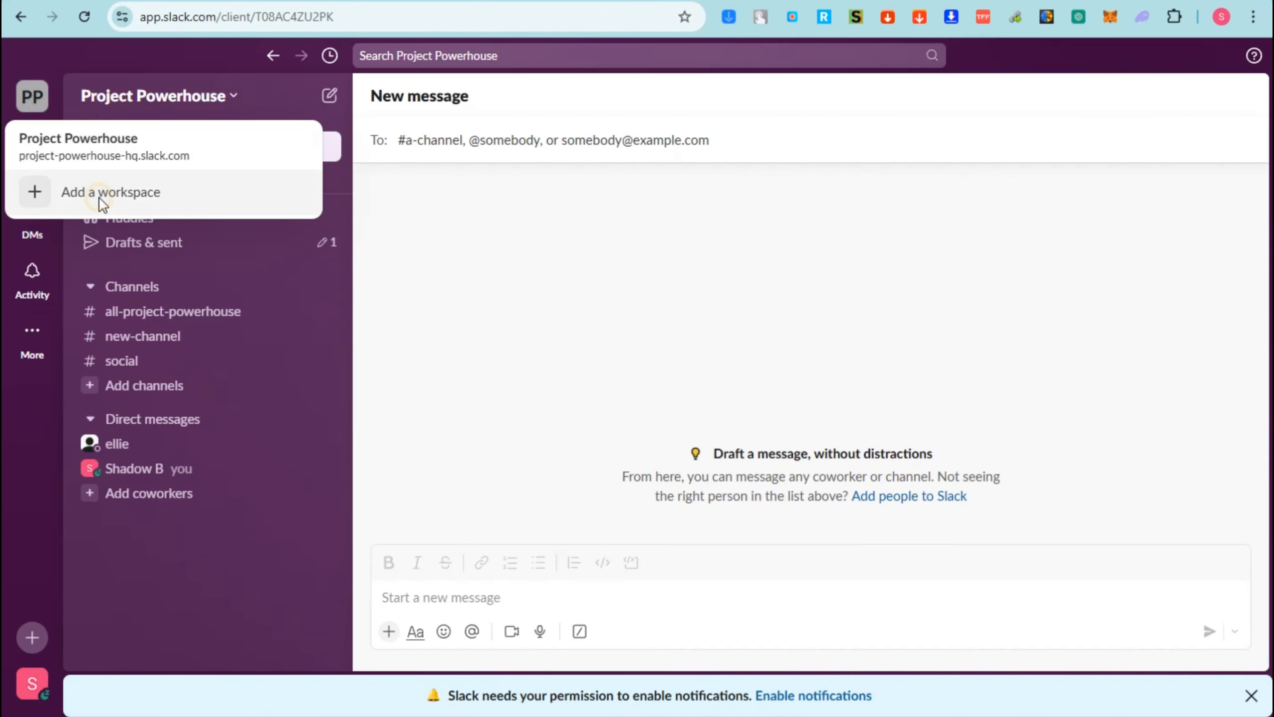
pyautogui.click(102, 200)
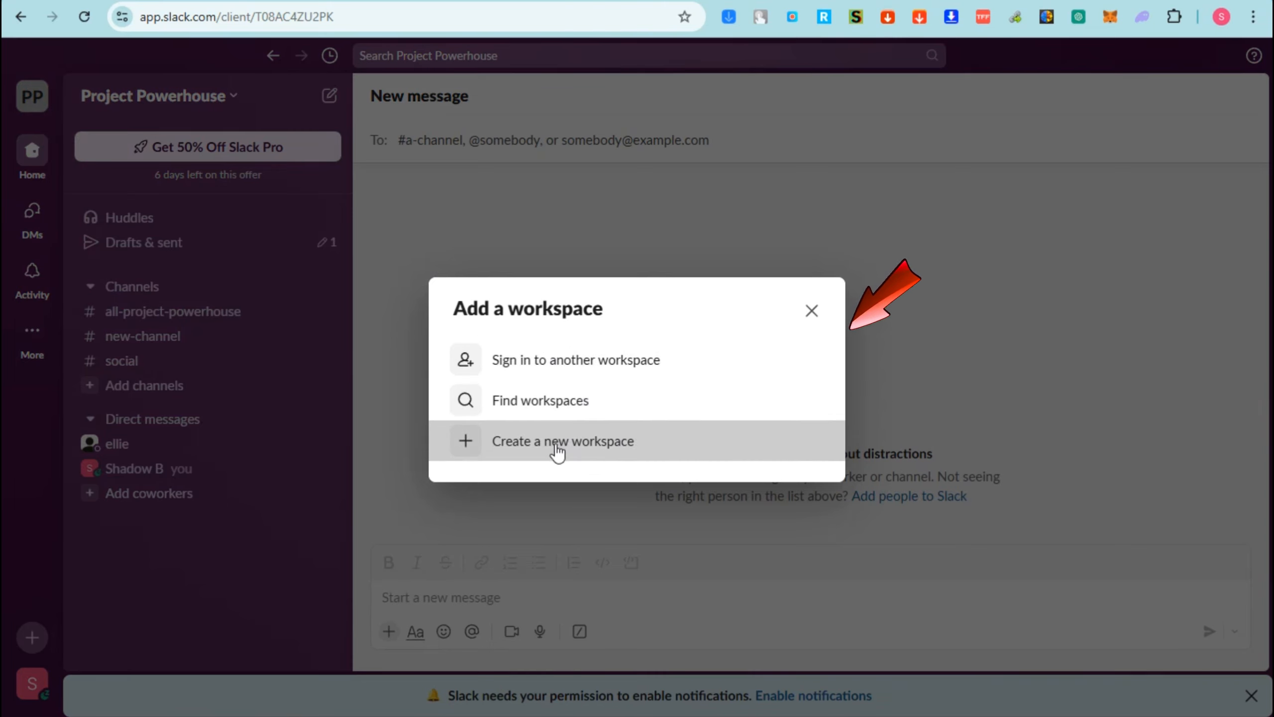
pyautogui.click(573, 458)
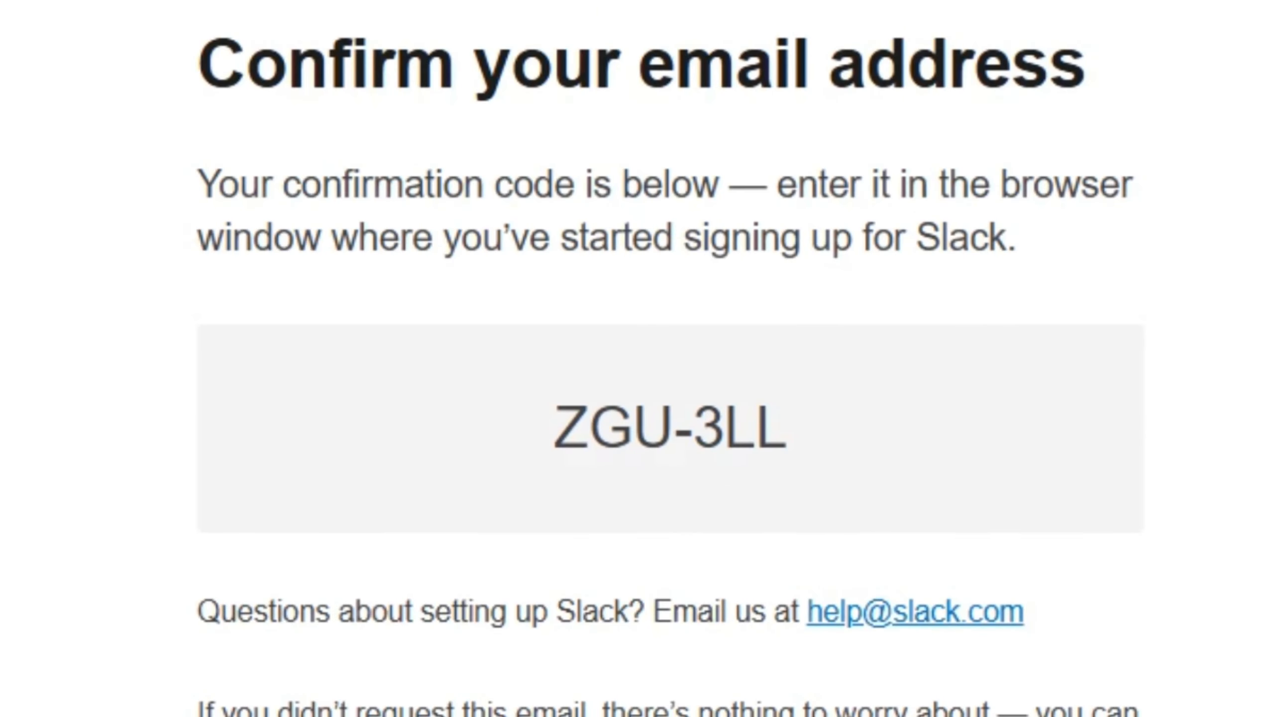
# - Copy the confirmation code from the Slack e-mail and paste it into the code field of the workspace sign-up page
pyautogui.moveTo(562, 442); pyautogui.dragTo(853, 422)
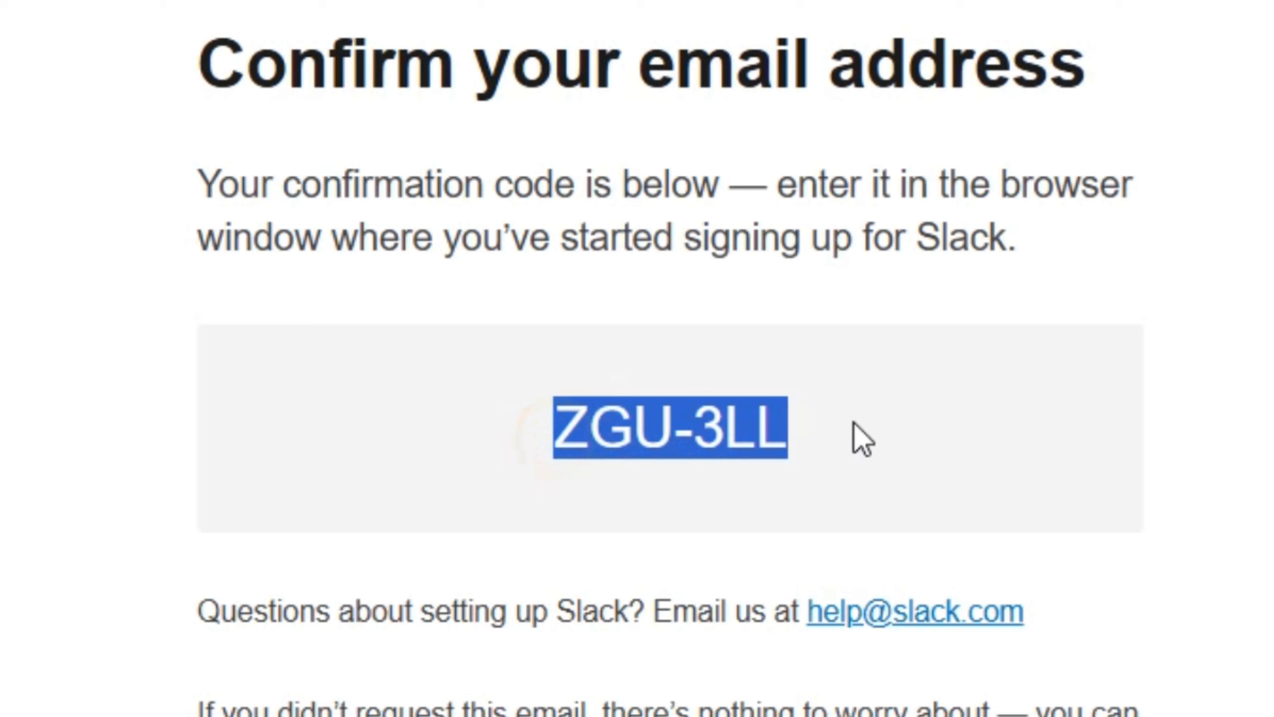
pyautogui.rightClick(684, 424)
pyautogui.click(760, 32)
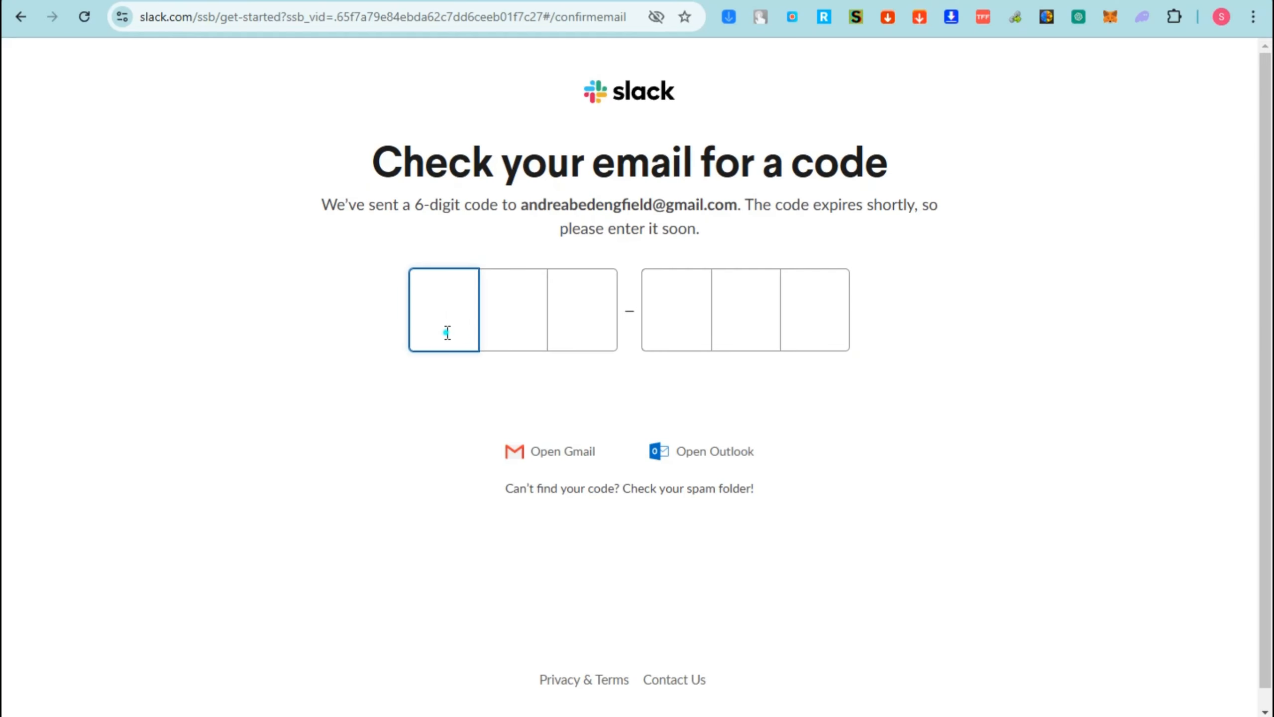
pyautogui.rightClick(447, 332)
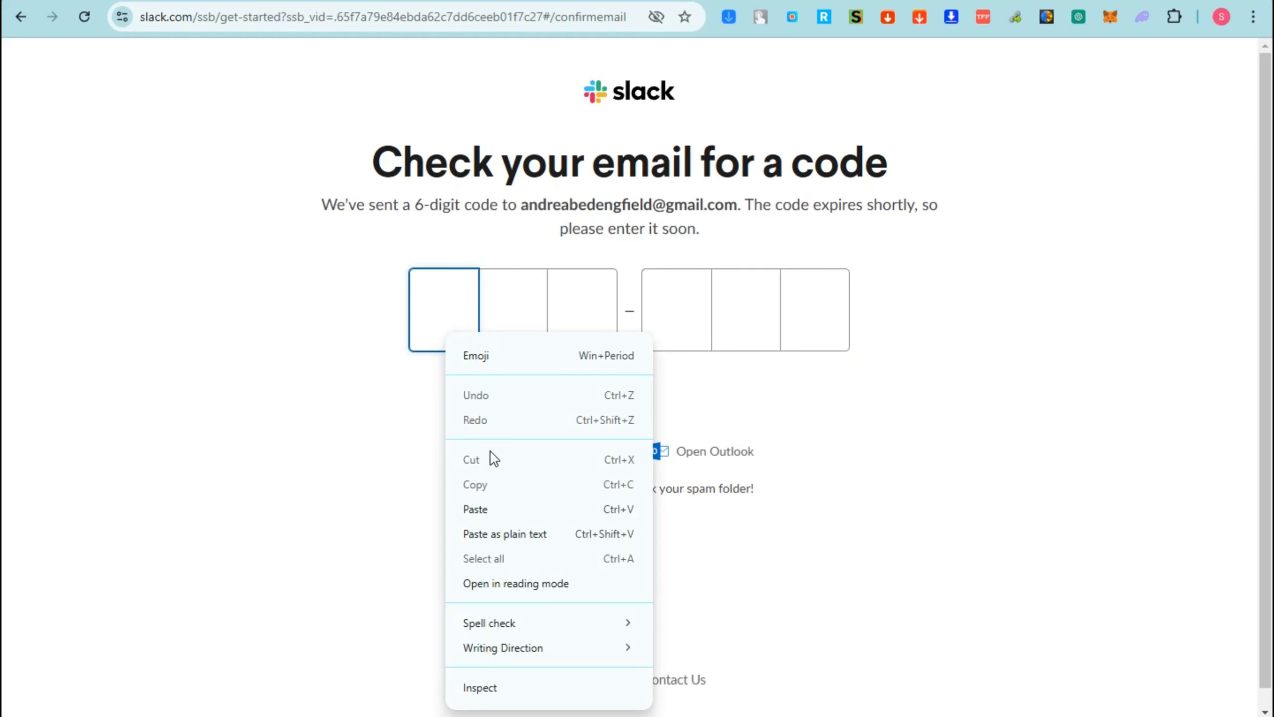
pyautogui.click(484, 509)
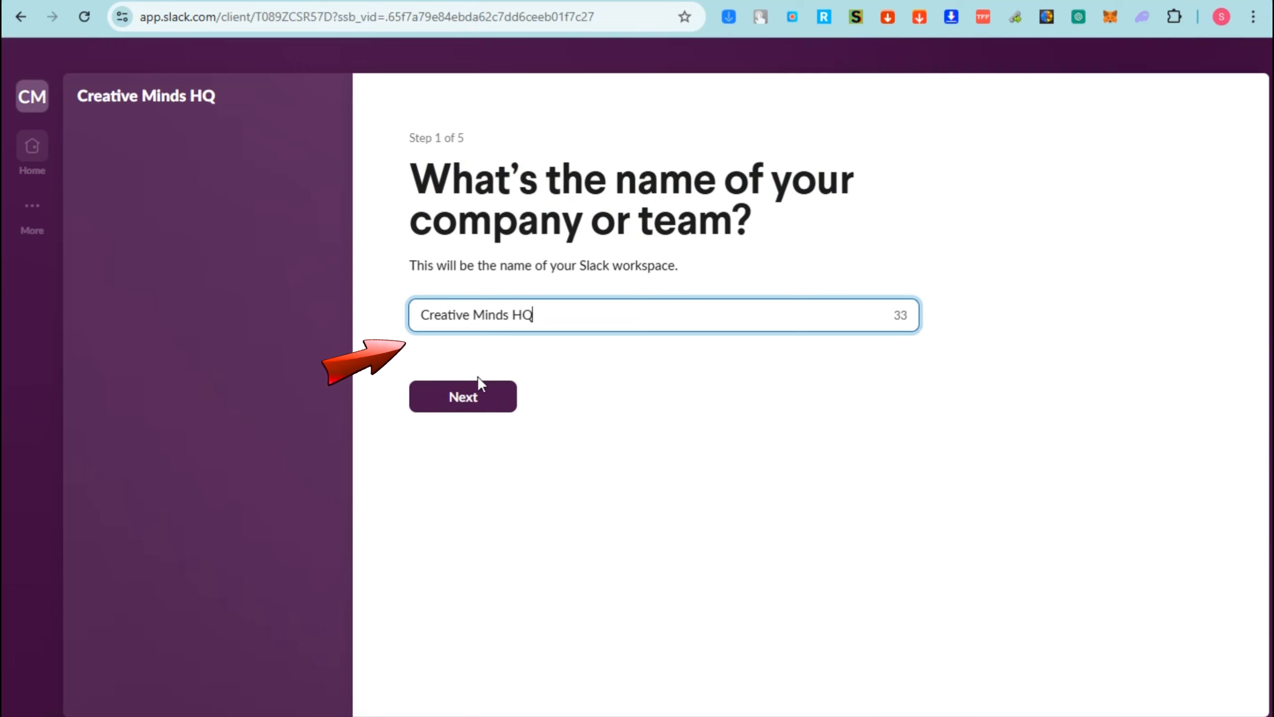
# - Name the workspace Creative Minds HQ, and submit the profile name and the coworkers' e-mail addresses
pyautogui.click(471, 394)
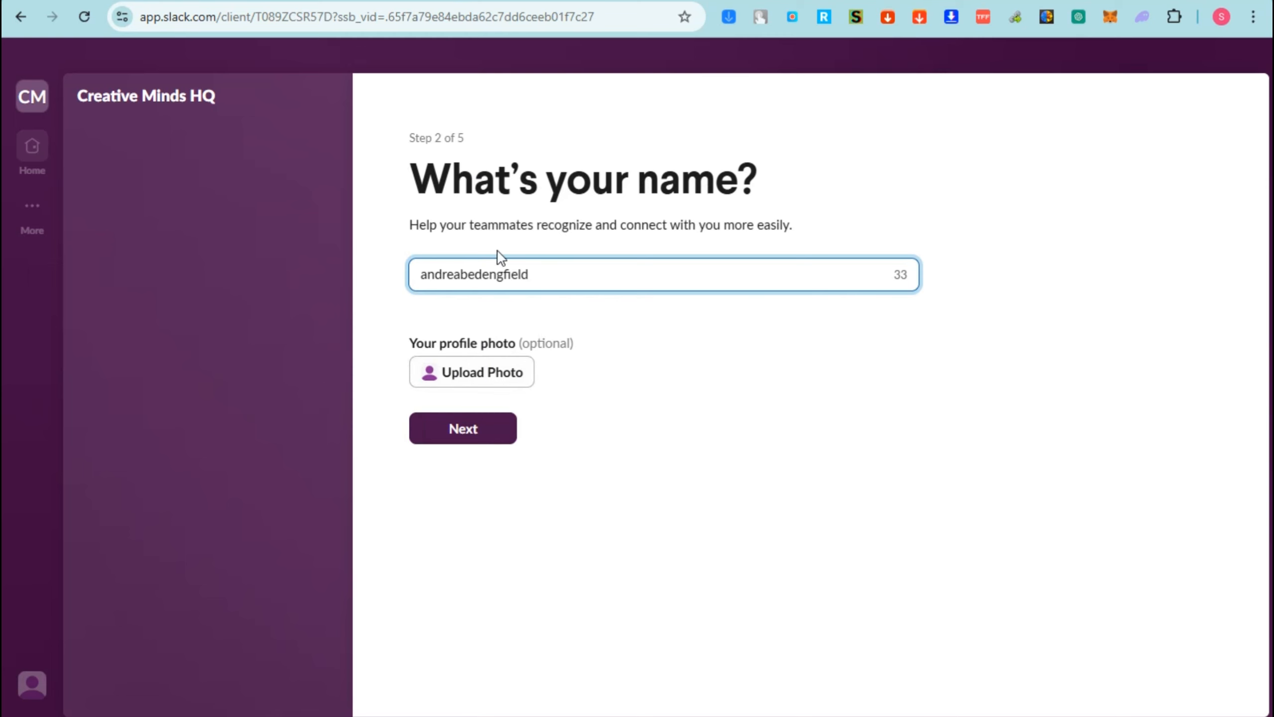
pyautogui.click(477, 425)
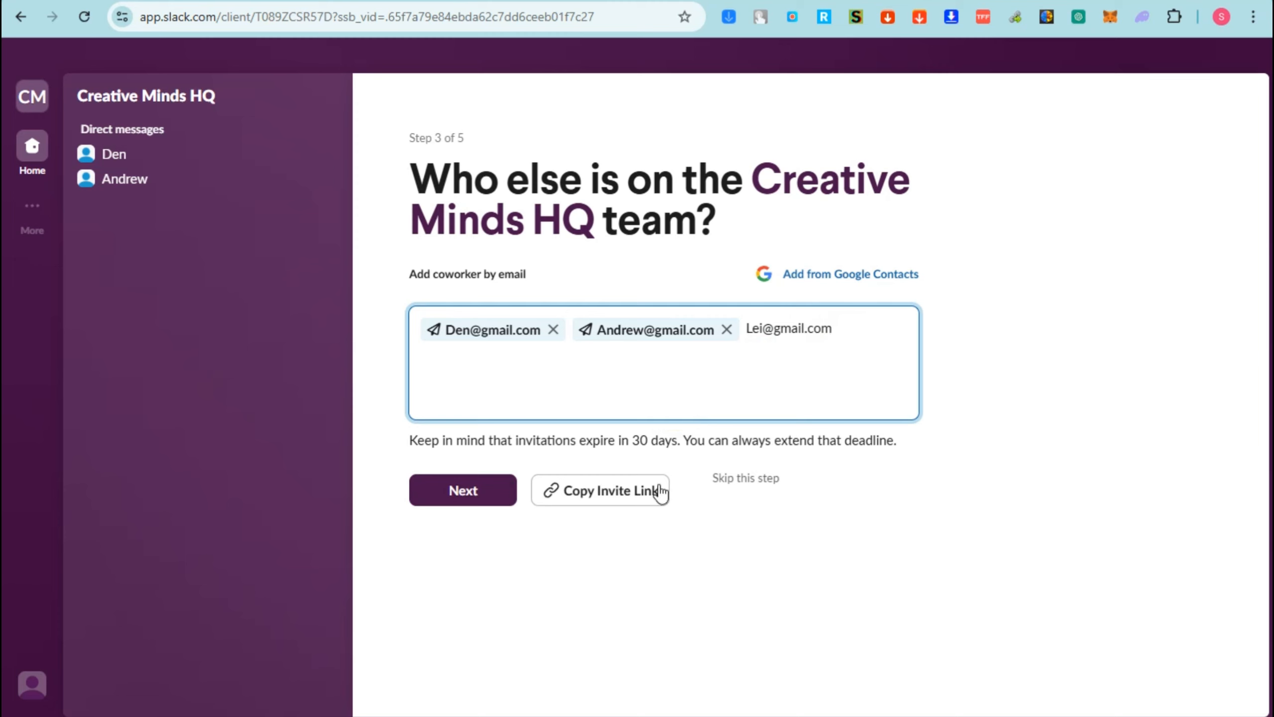
pyautogui.click(482, 497)
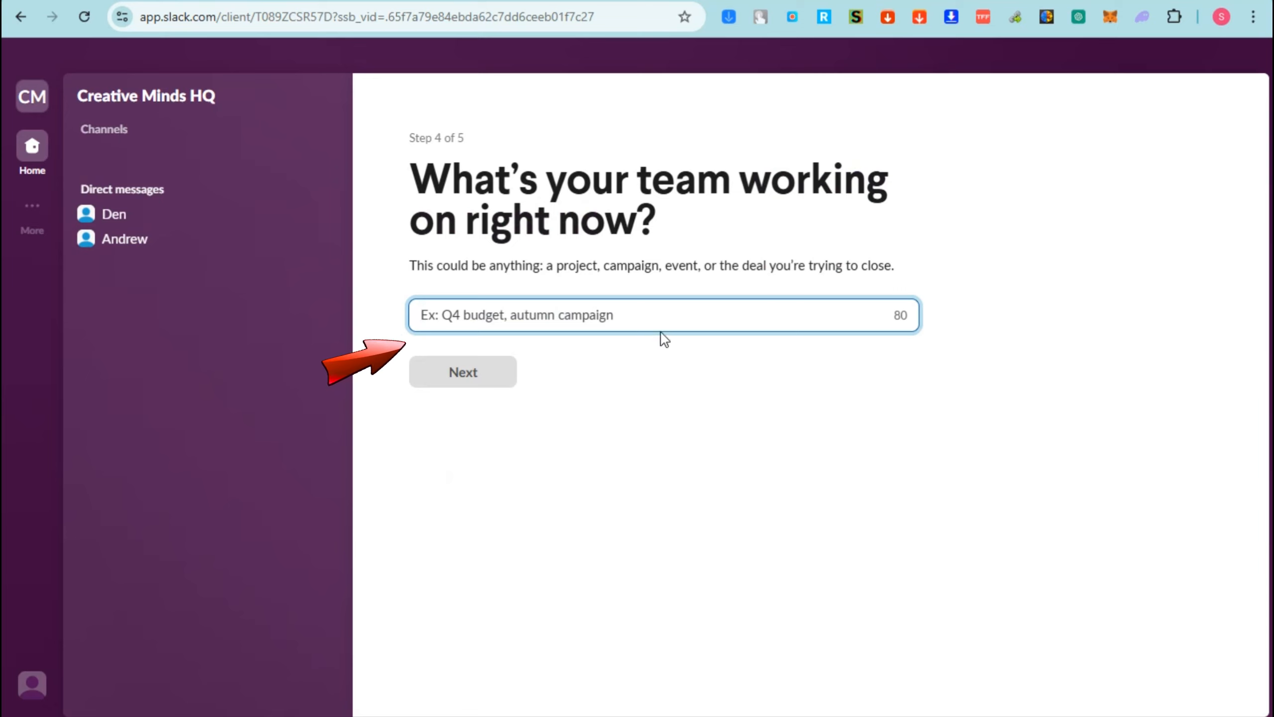
# - Enter Channel as the team's current project, and start the workspace with the Free plan, dismissing the suggested greetings
pyautogui.click(554, 331)
pyautogui.click(543, 322)
pyautogui.write('Channel')
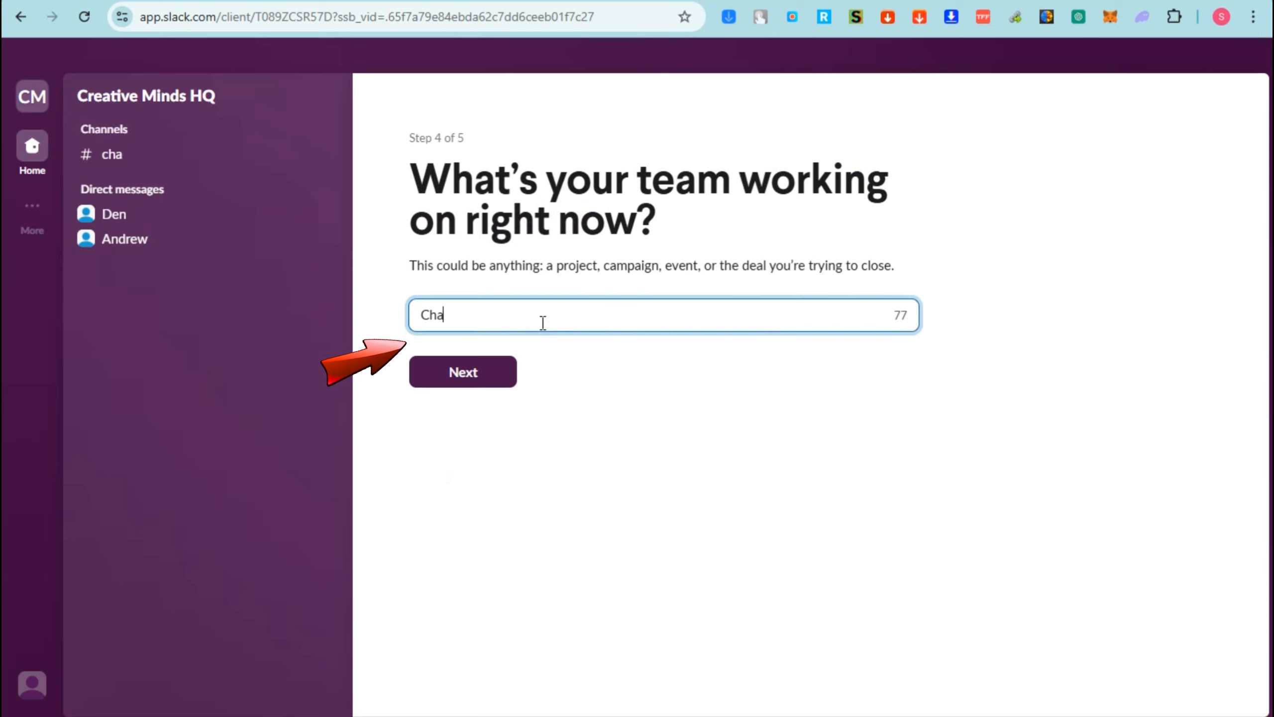
pyautogui.click(489, 383)
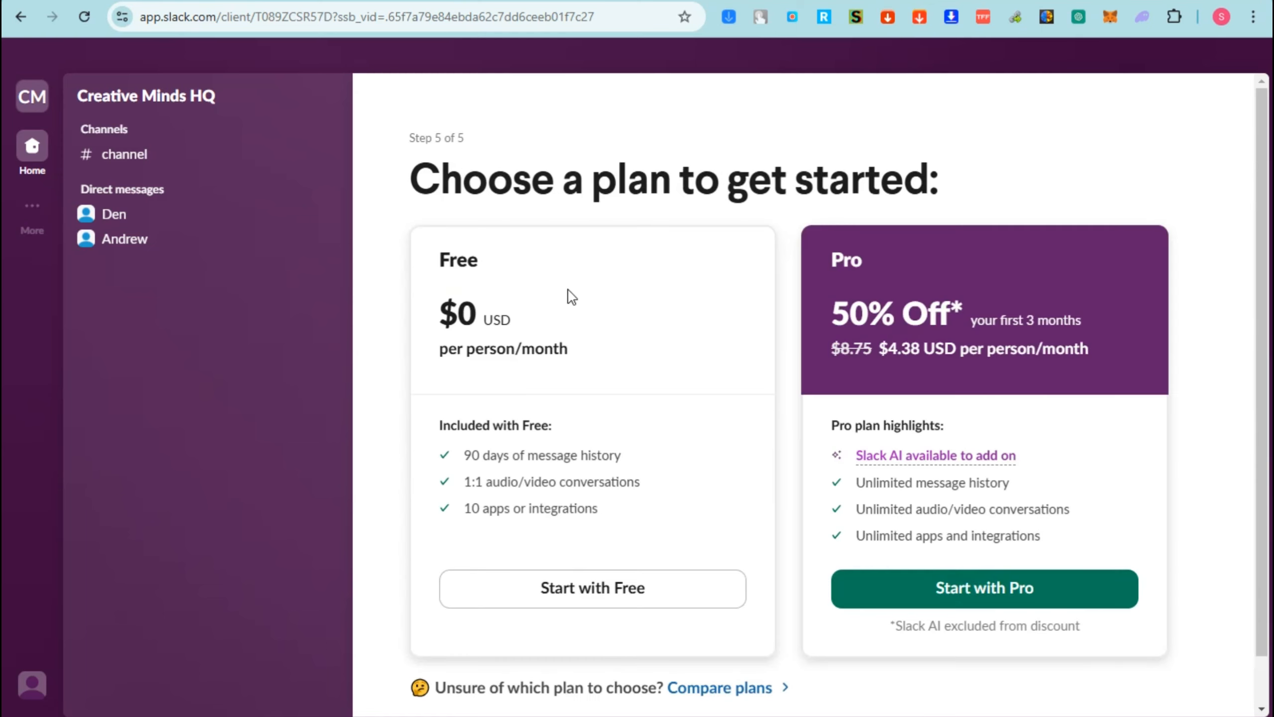
pyautogui.click(619, 588)
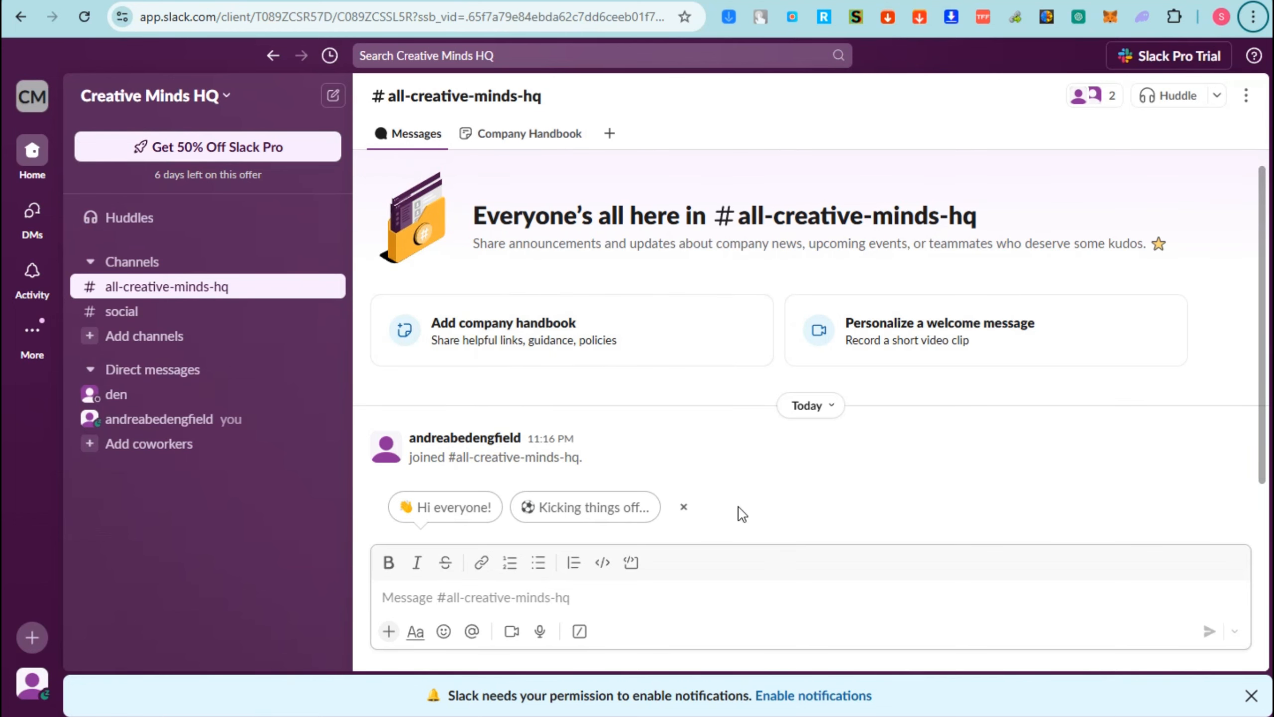
pyautogui.click(684, 507)
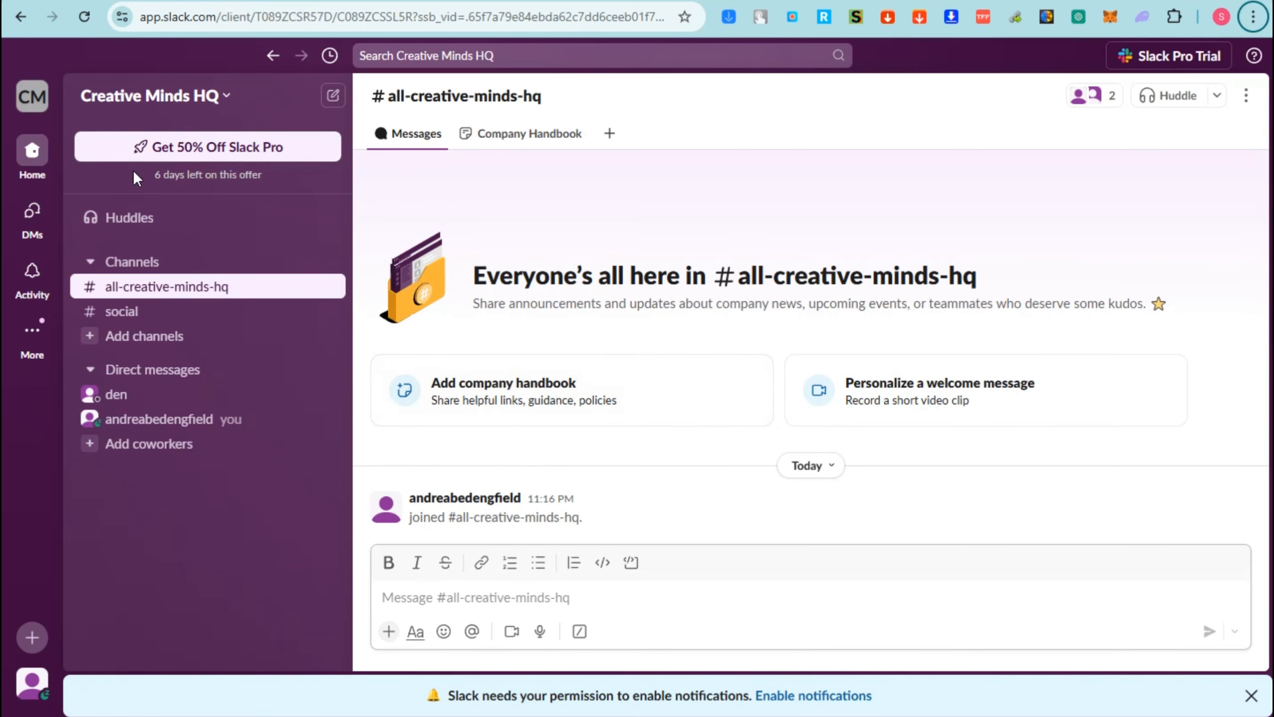
# - Send the message "Hi!" in the direct message conversation with yourself
pyautogui.click(33, 211)
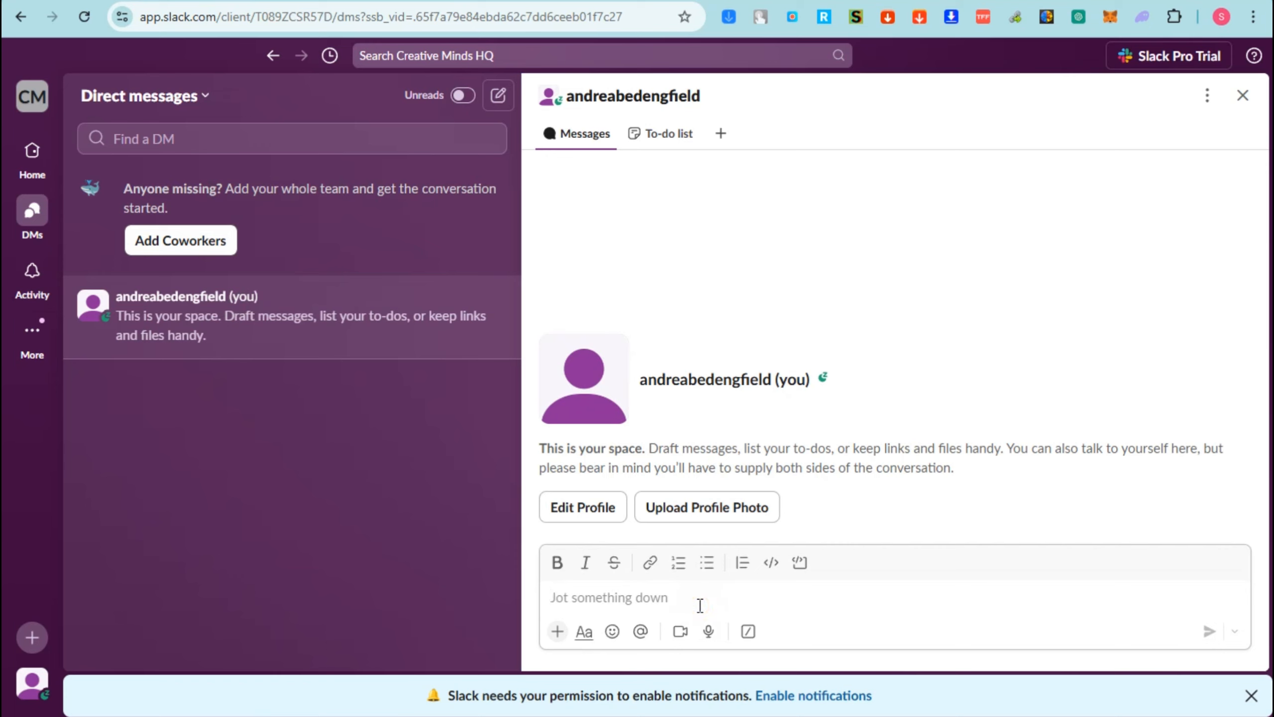
pyautogui.write('Hi!')
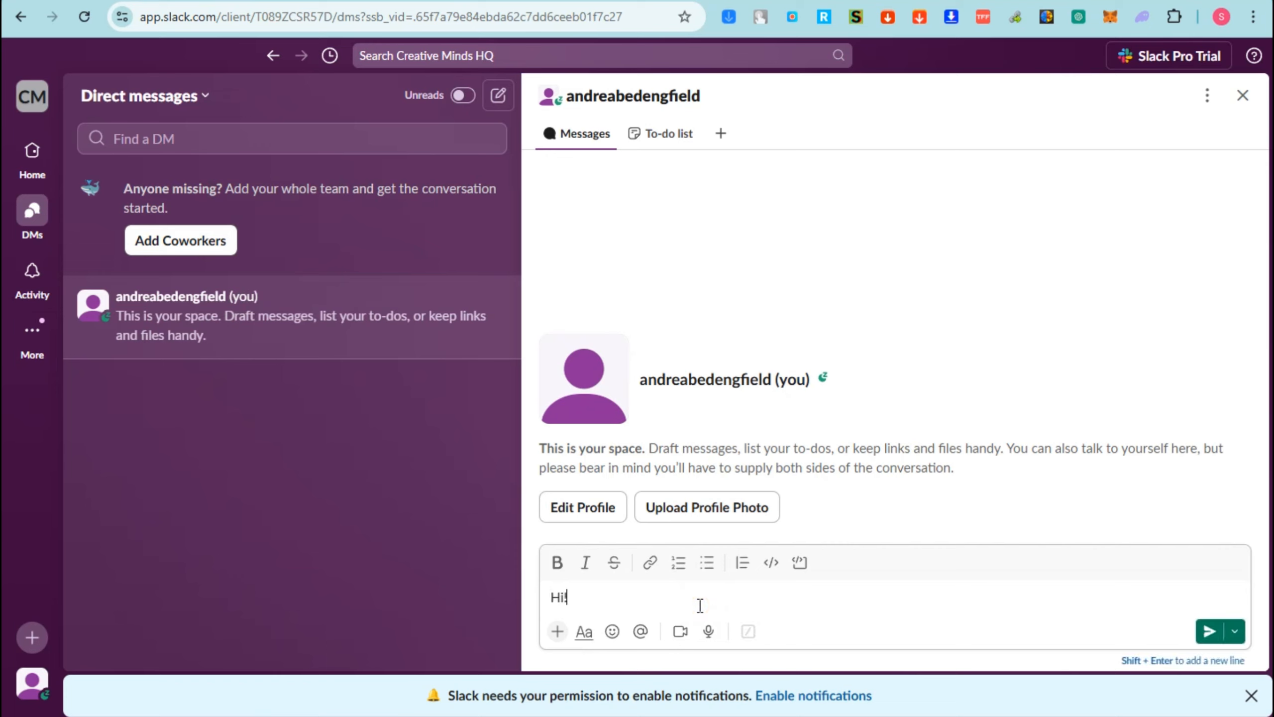
pyautogui.press('Return')
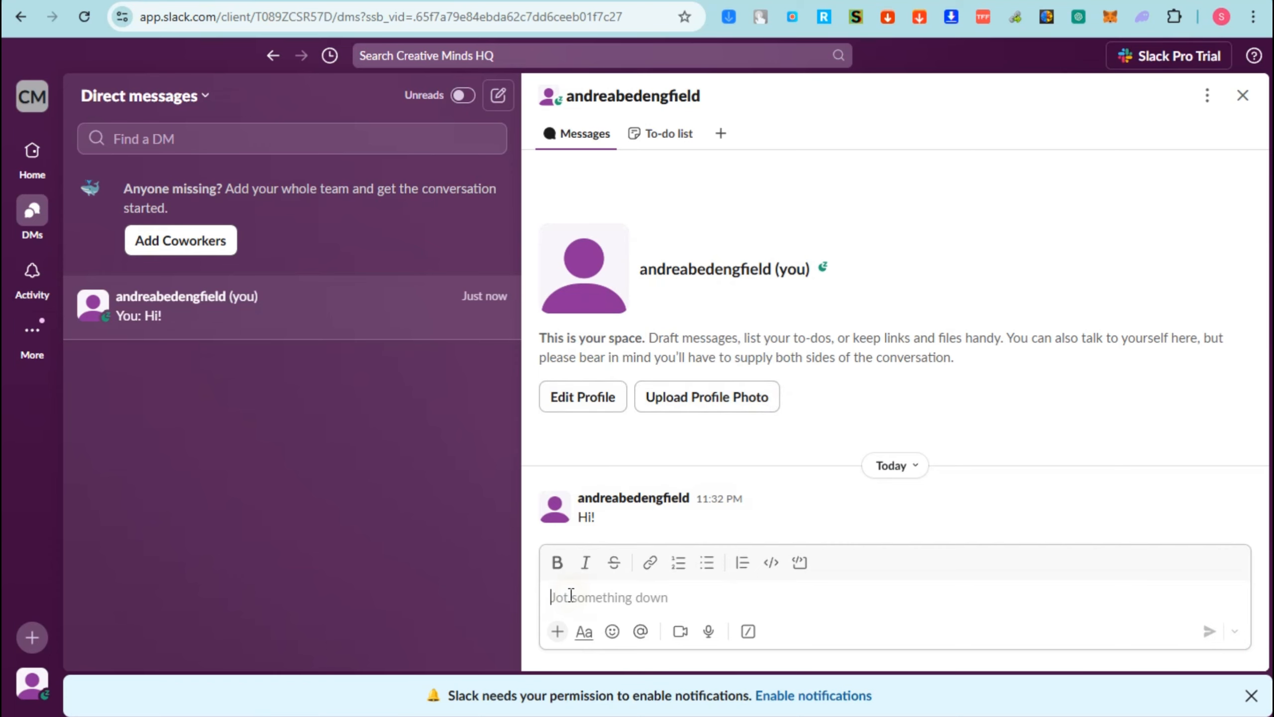
# - Paste the team reminder about tomorrow's 10 AM brainstorming session, format it bold, italic and strikethrough, and send it
pyautogui.hotkey('ctrl', 'v')
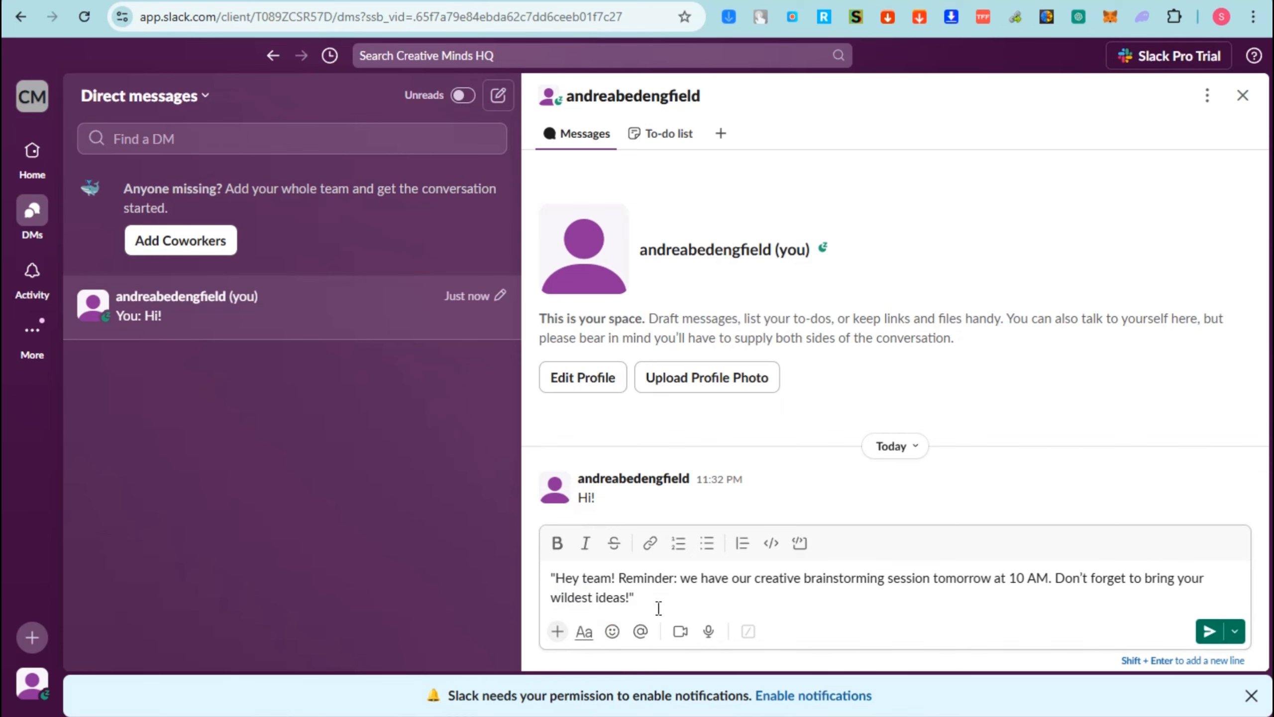
pyautogui.moveTo(658, 607); pyautogui.dragTo(542, 575)
pyautogui.click(556, 543)
pyautogui.click(585, 543)
pyautogui.click(613, 543)
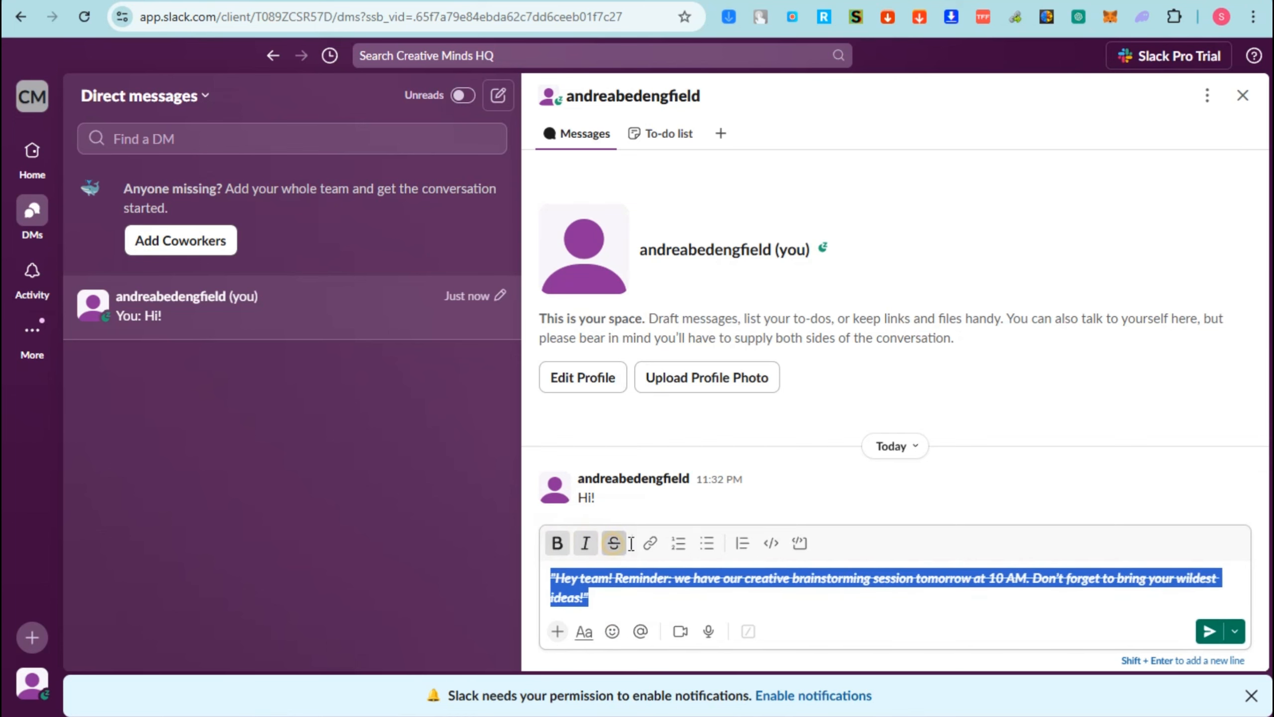
pyautogui.click(652, 544)
pyautogui.click(836, 270)
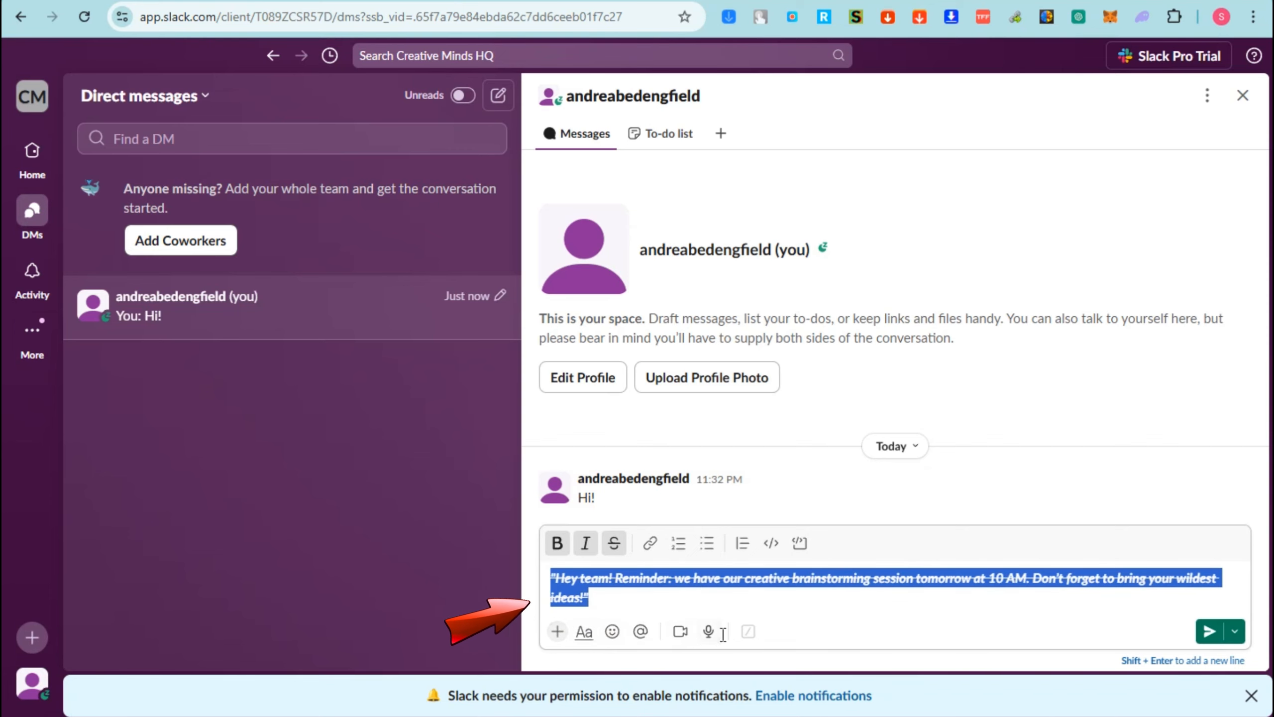
pyautogui.click(1208, 631)
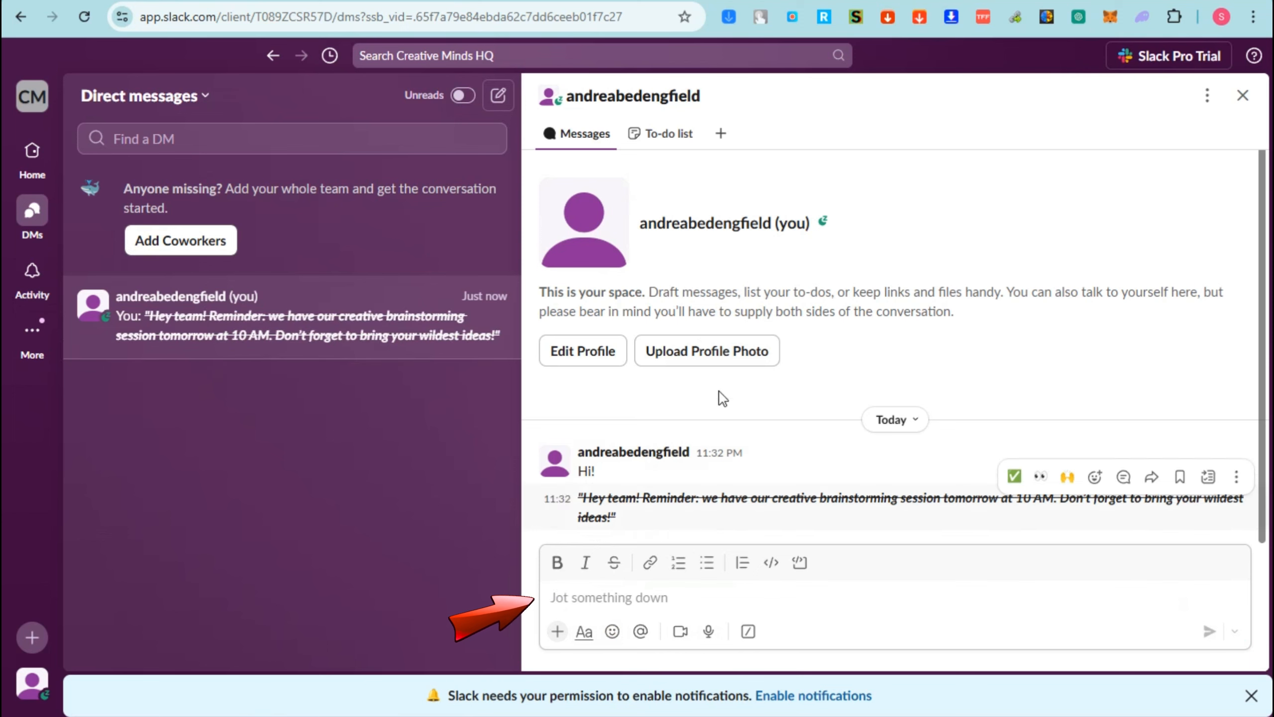
# - View the workspace activity feed and try switching its unread filter on and off
pyautogui.click(34, 278)
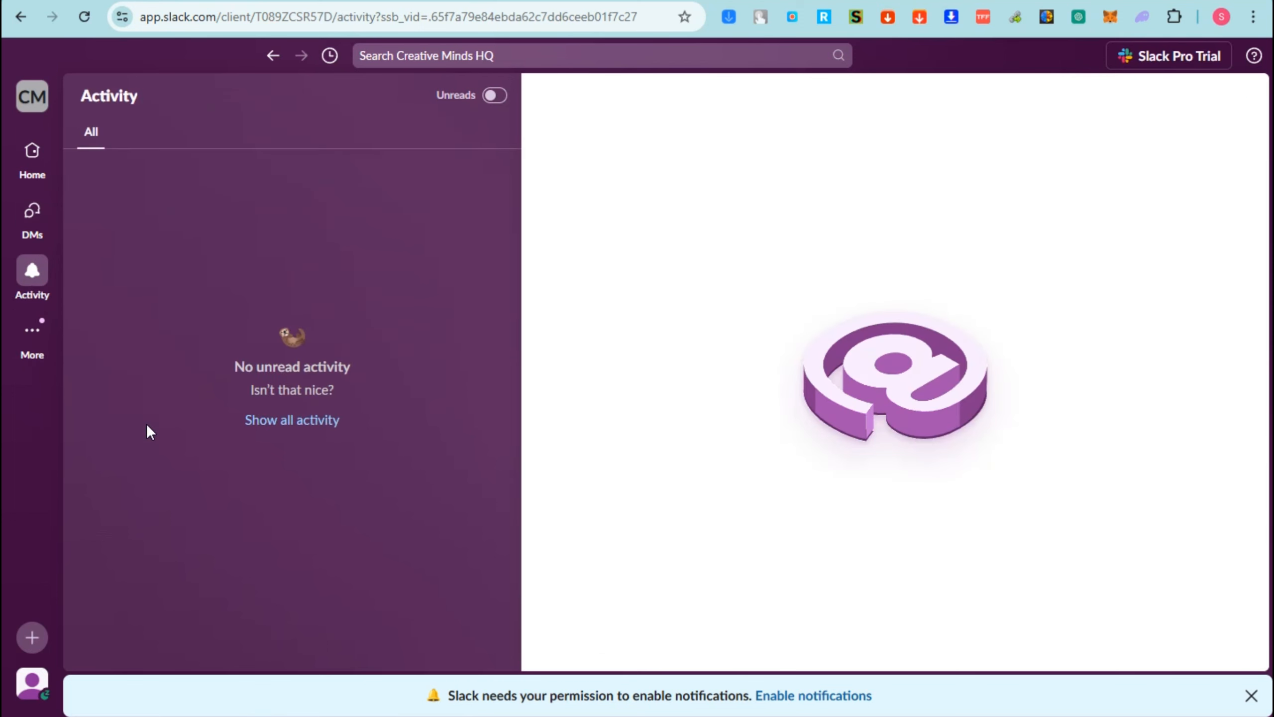
pyautogui.click(495, 95)
pyautogui.click(493, 96)
# - Open the pre-built templates page and look through all the available templates
pyautogui.click(39, 342)
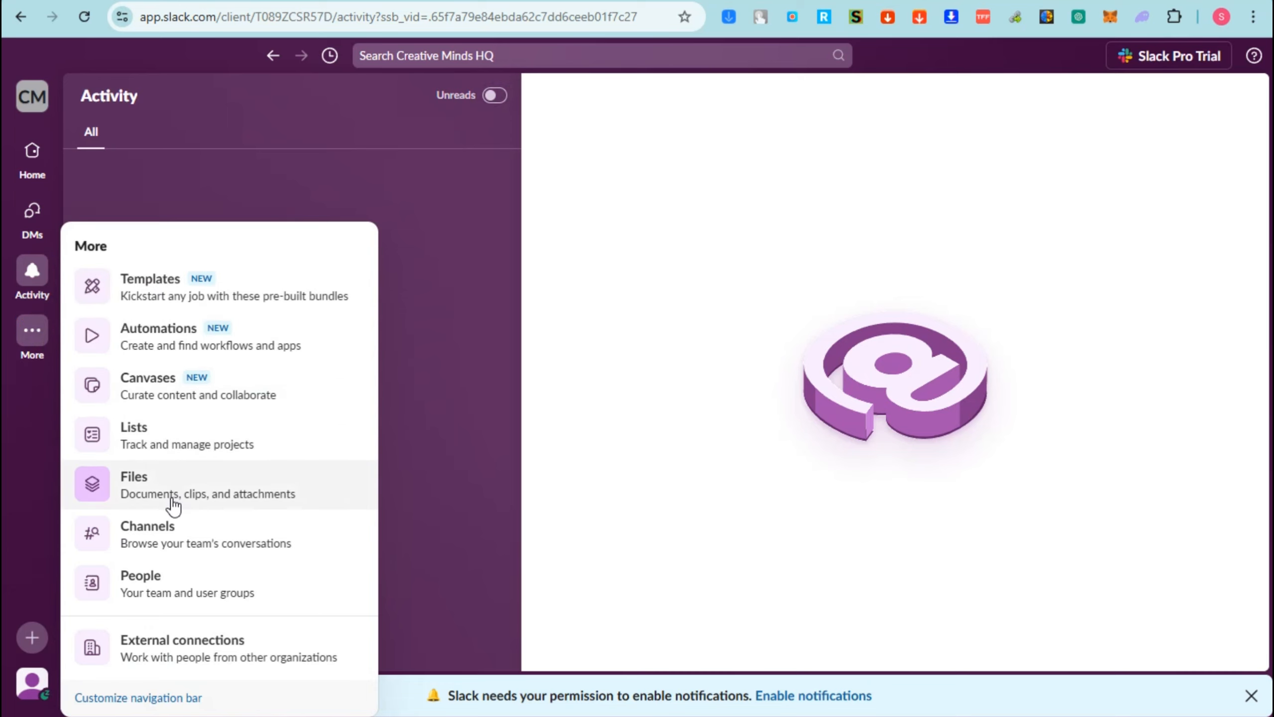
pyautogui.click(167, 300)
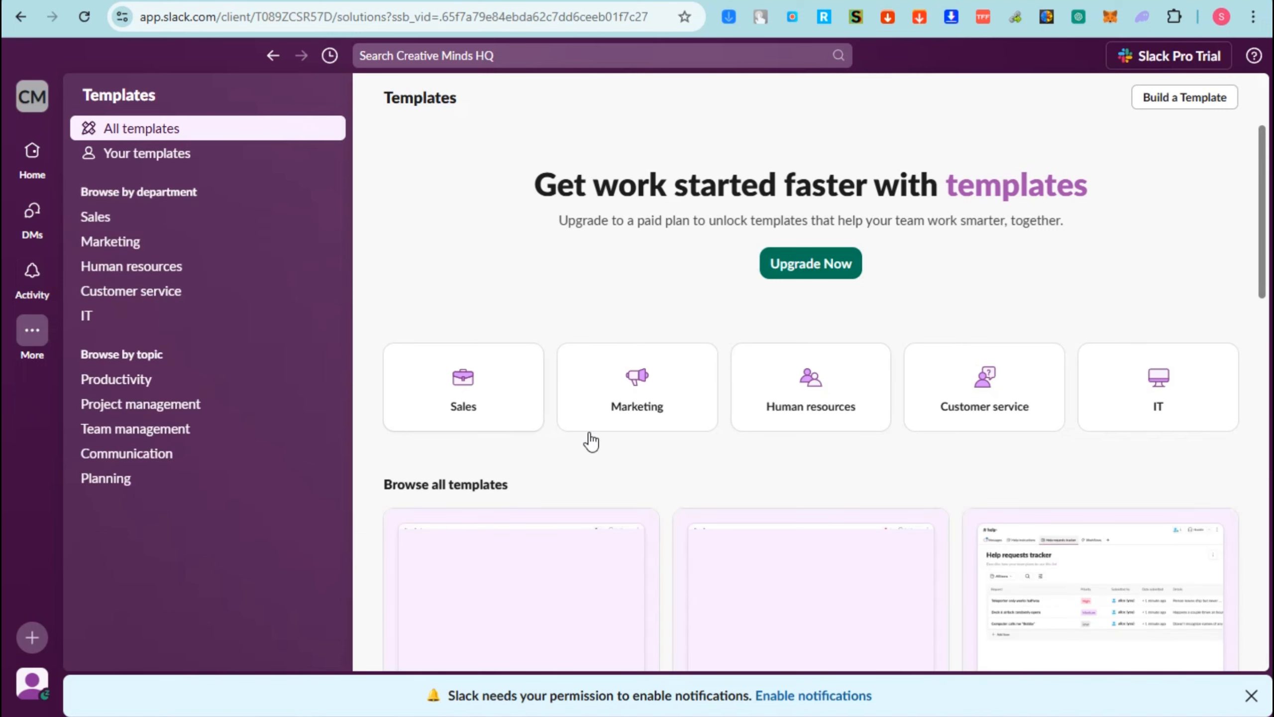
pyautogui.scroll(-6, 642, 504)
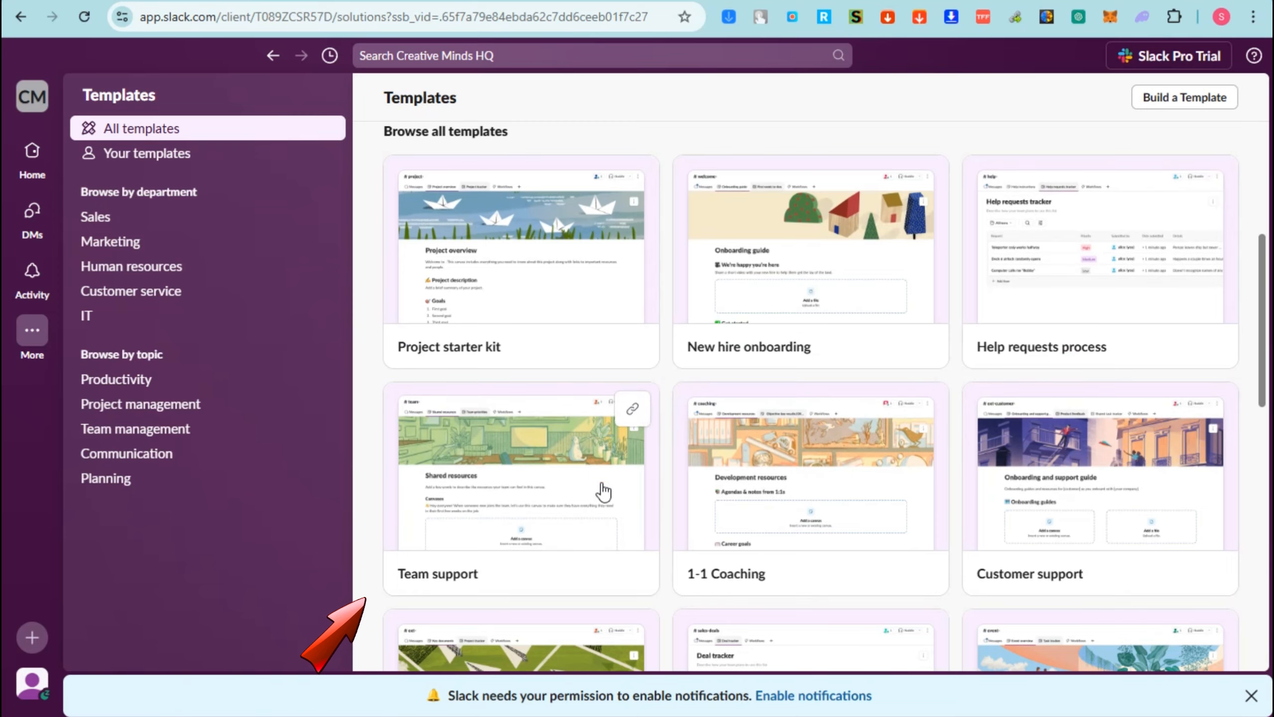
pyautogui.scroll(-12, 803, 585)
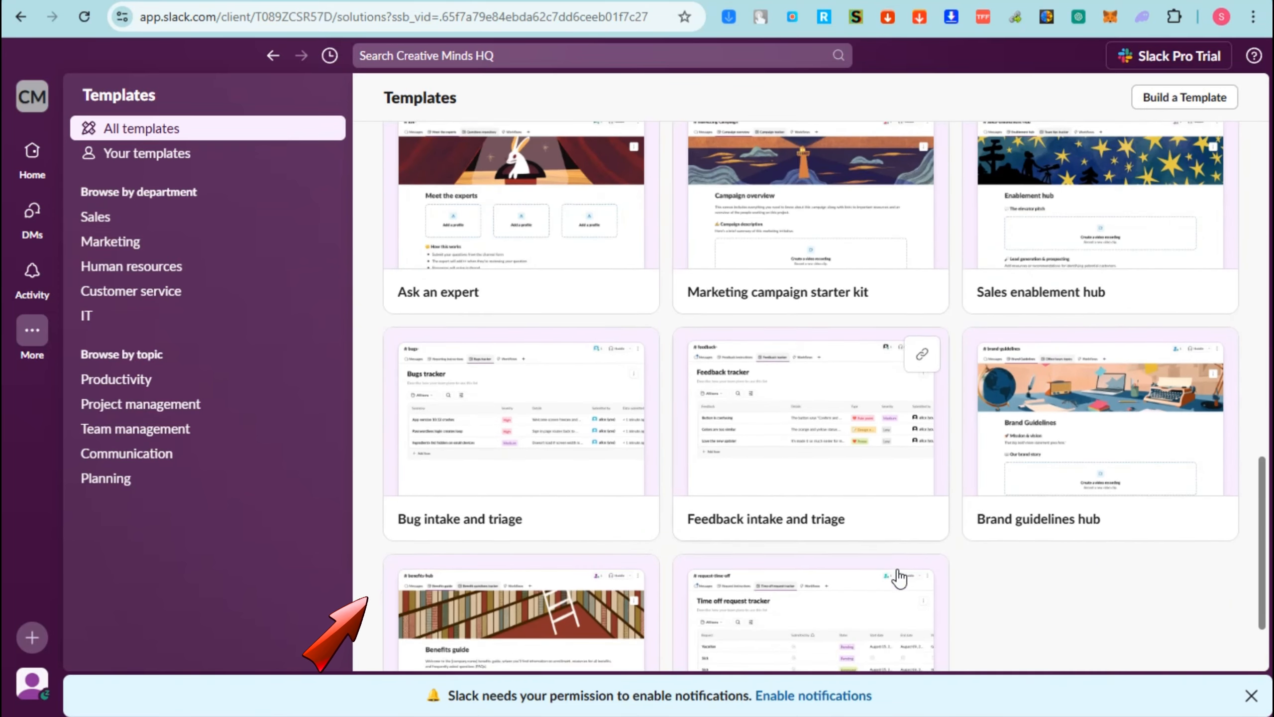
pyautogui.scroll(15, 911, 586)
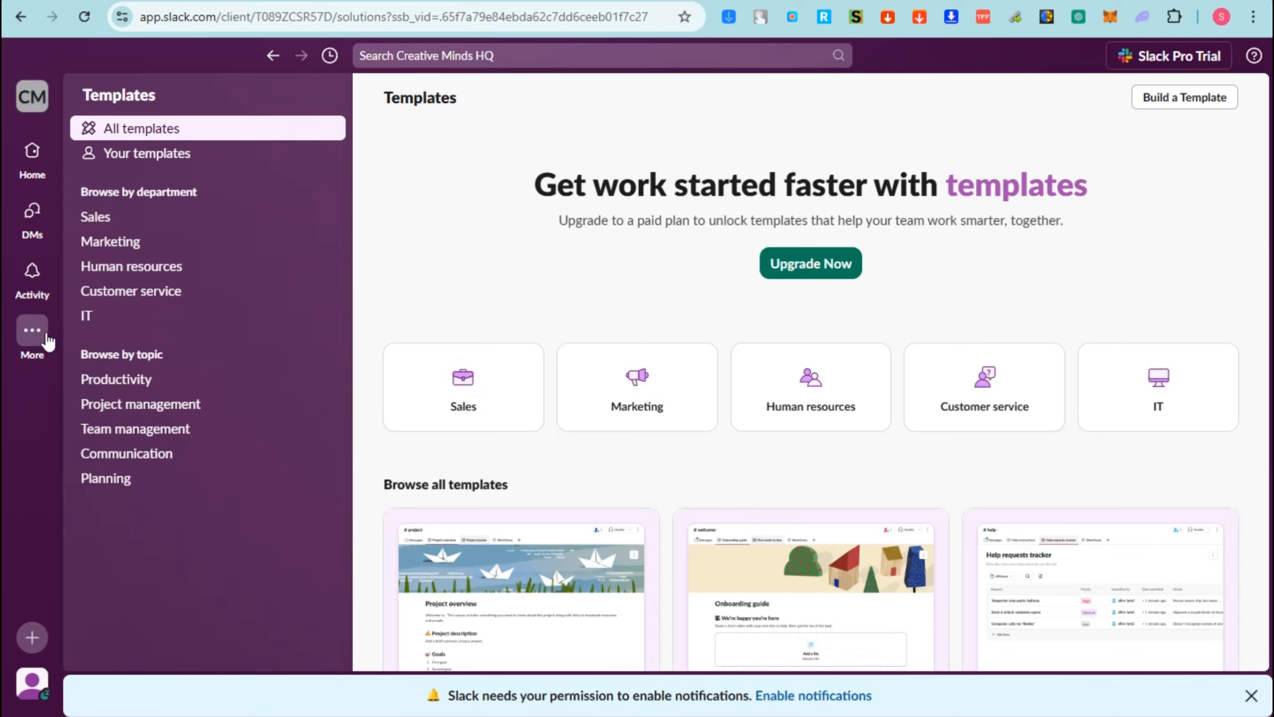
# - Open the automations page and examine its featured and full list of workflow templates
pyautogui.moveTo(34, 334)
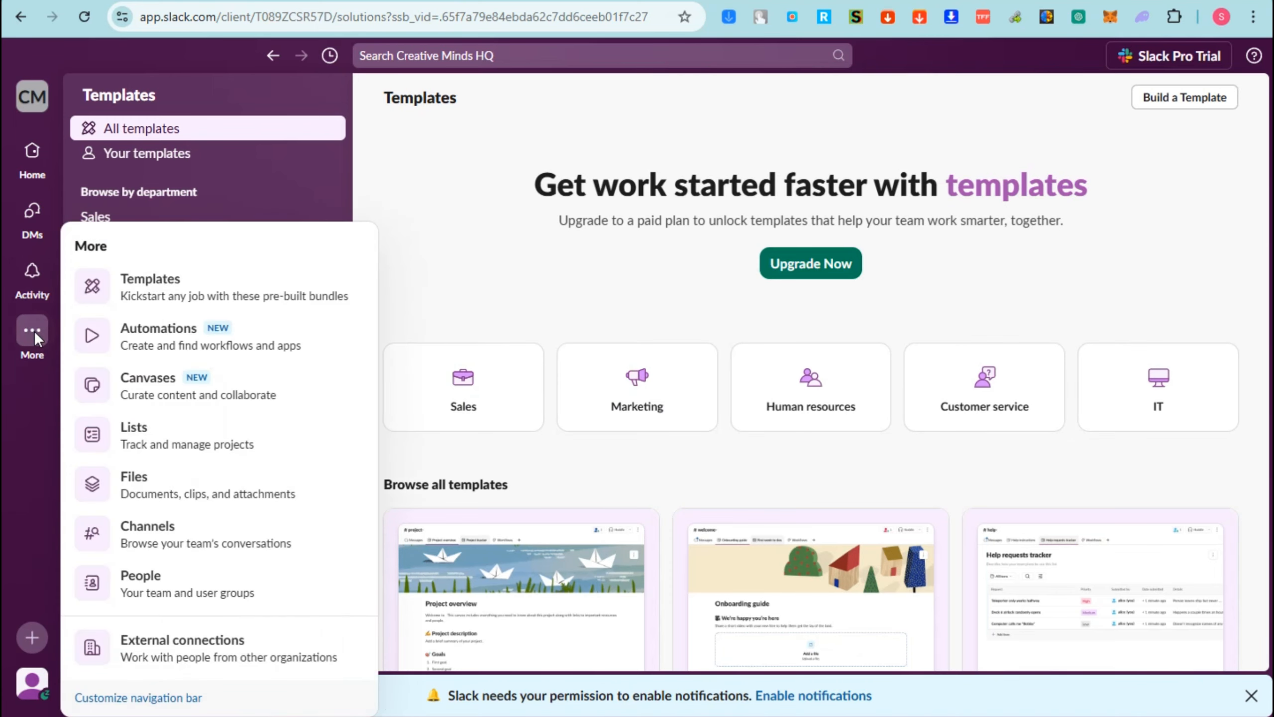
pyautogui.click(162, 331)
pyautogui.scroll(-3, 603, 349)
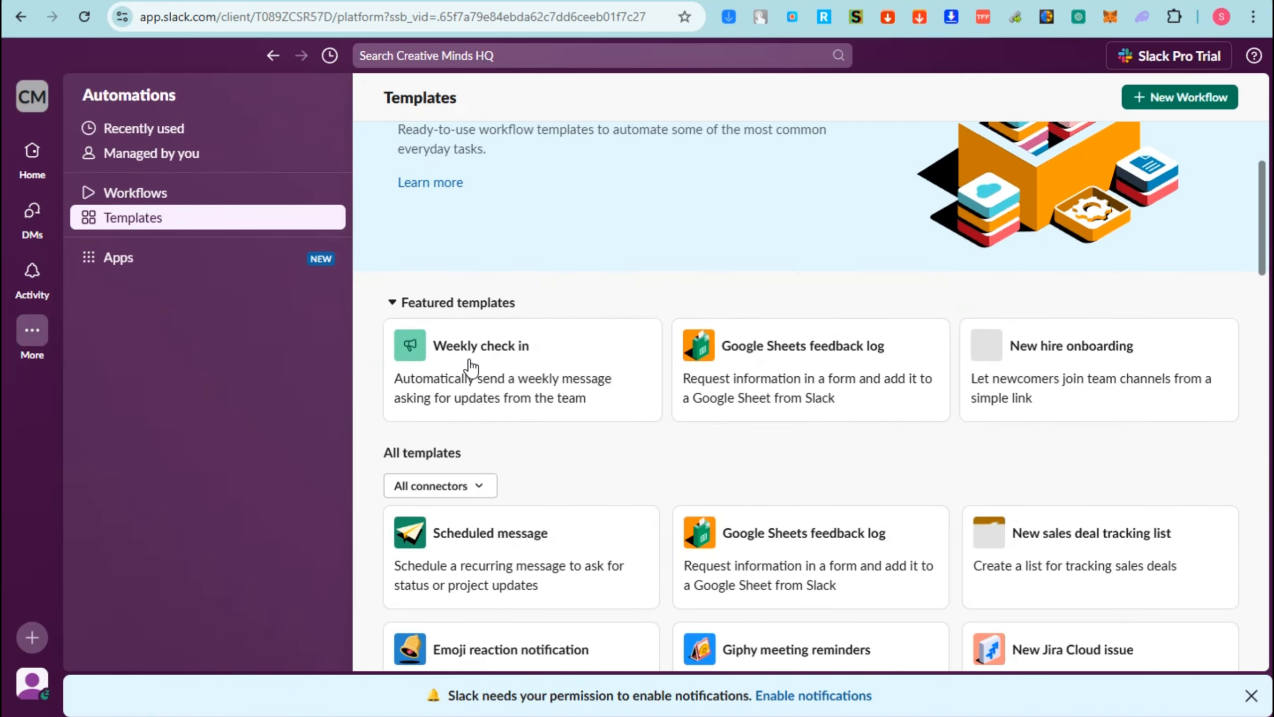
pyautogui.scroll(-2, 782, 271)
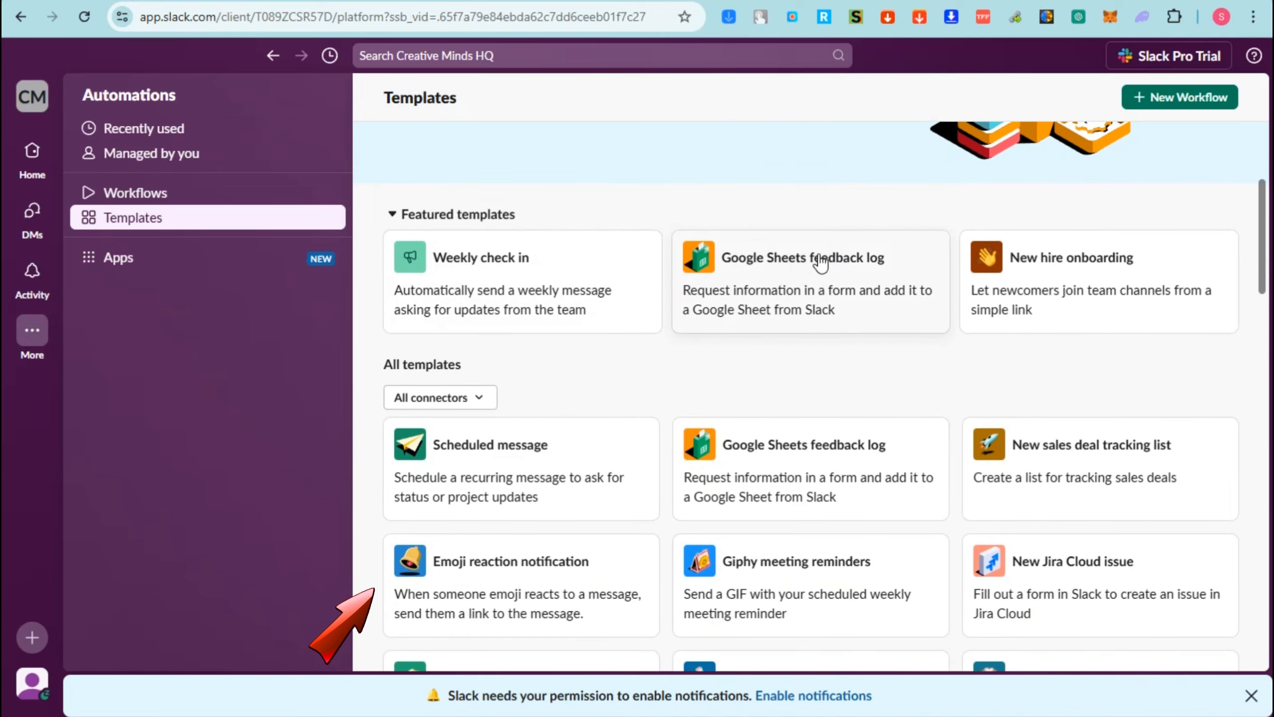
pyautogui.scroll(-3, 868, 401)
pyautogui.scroll(-3, 532, 444)
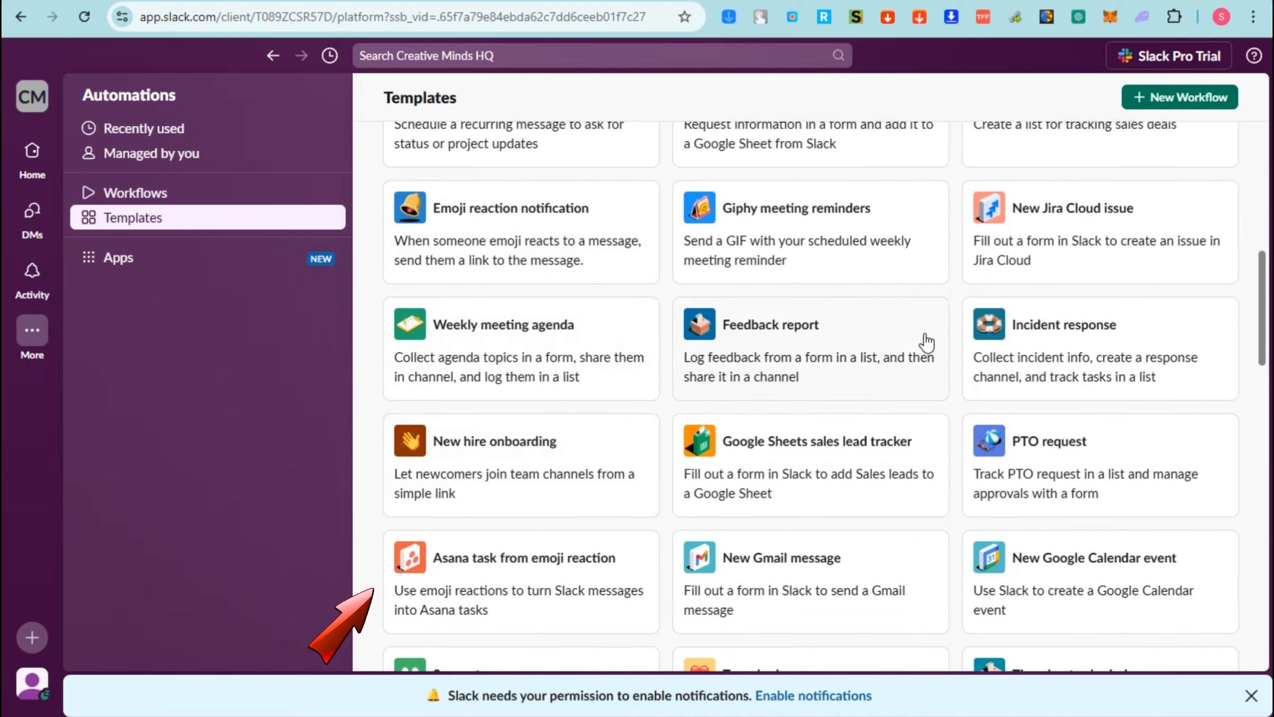
pyautogui.scroll(-3, 1053, 404)
pyautogui.scroll(-4, 1046, 509)
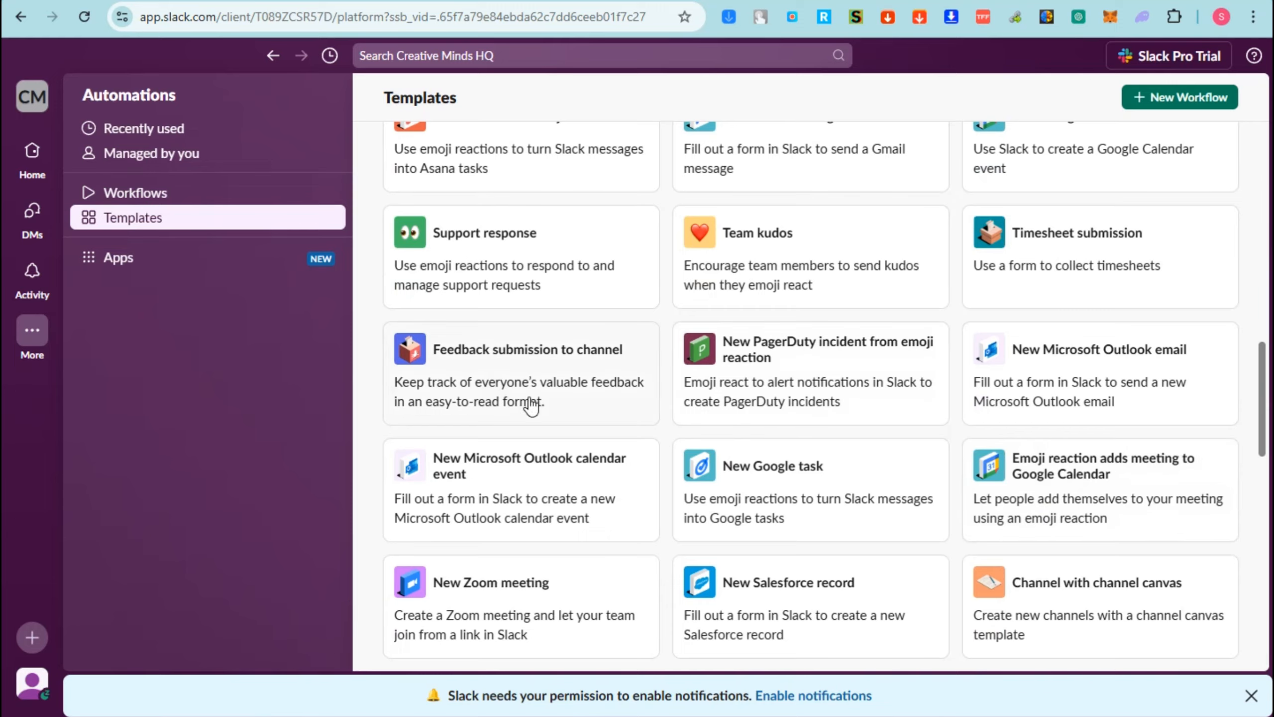
pyautogui.scroll(-10, 532, 402)
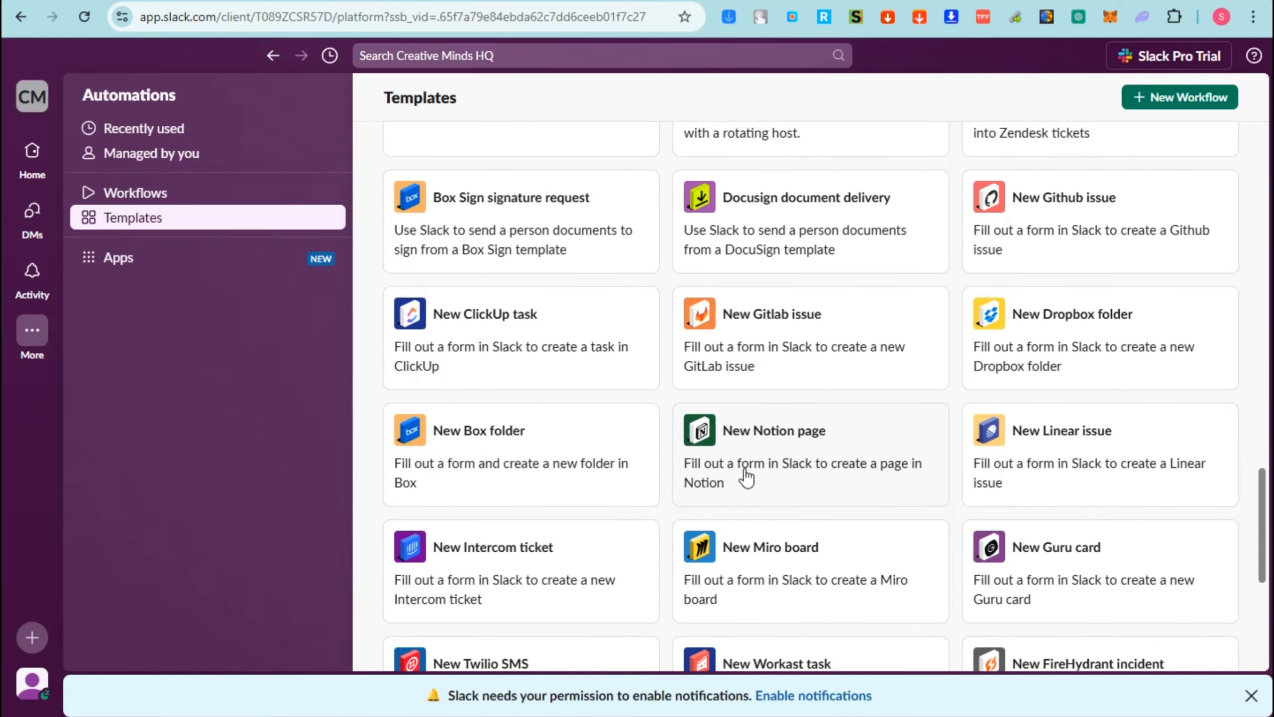
pyautogui.scroll(-8, 746, 477)
# - Open the canvases page to view its starter templates
pyautogui.click(33, 336)
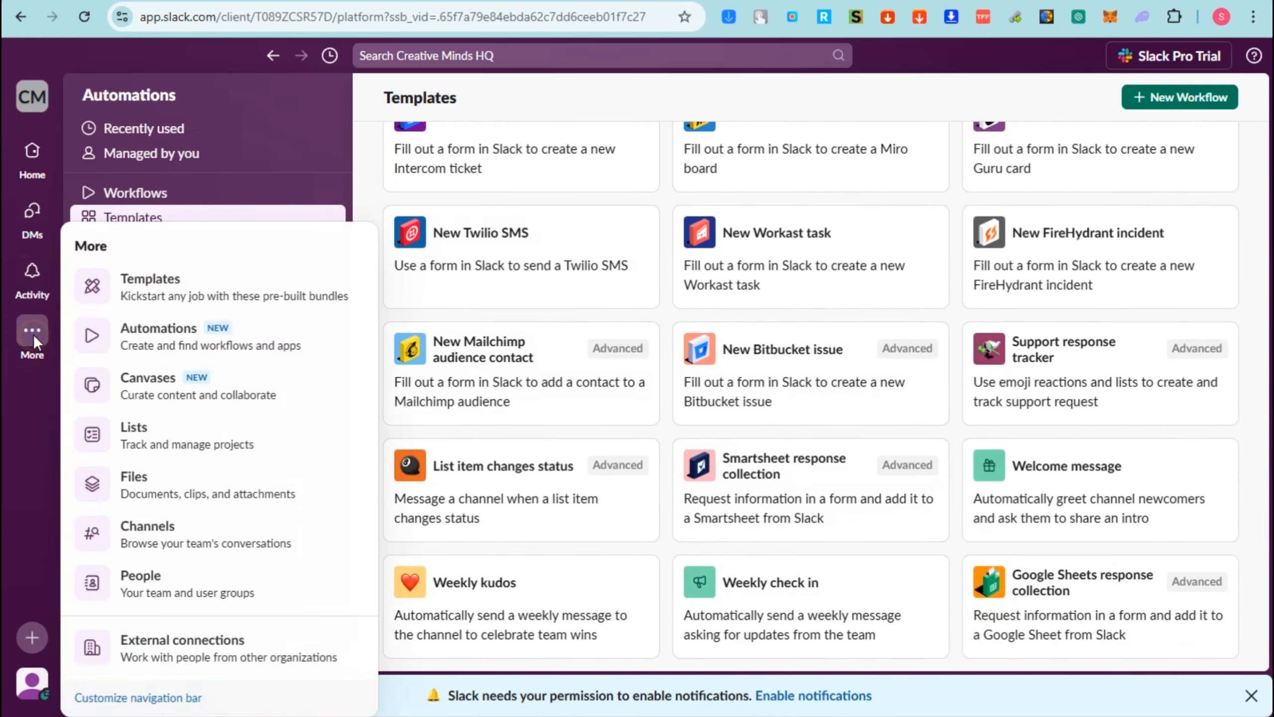
pyautogui.click(164, 390)
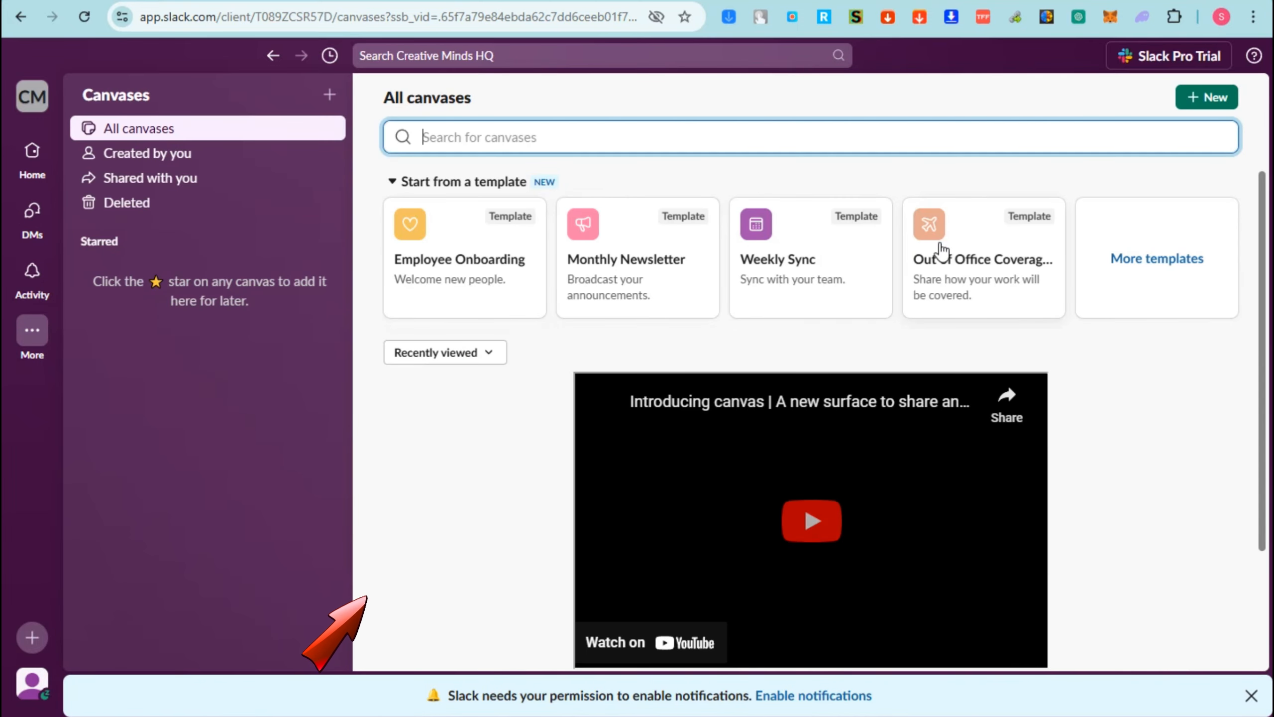
# - Open the lists page and start a new blank list
pyautogui.click(29, 339)
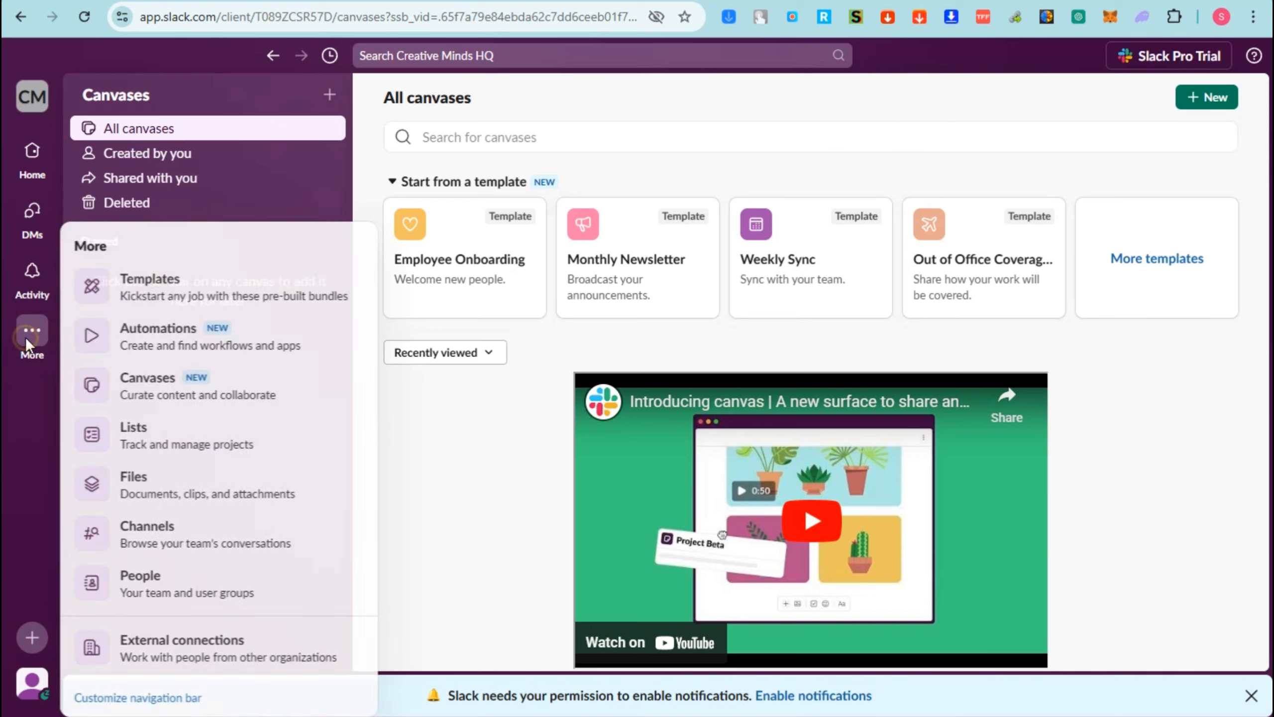
pyautogui.click(120, 452)
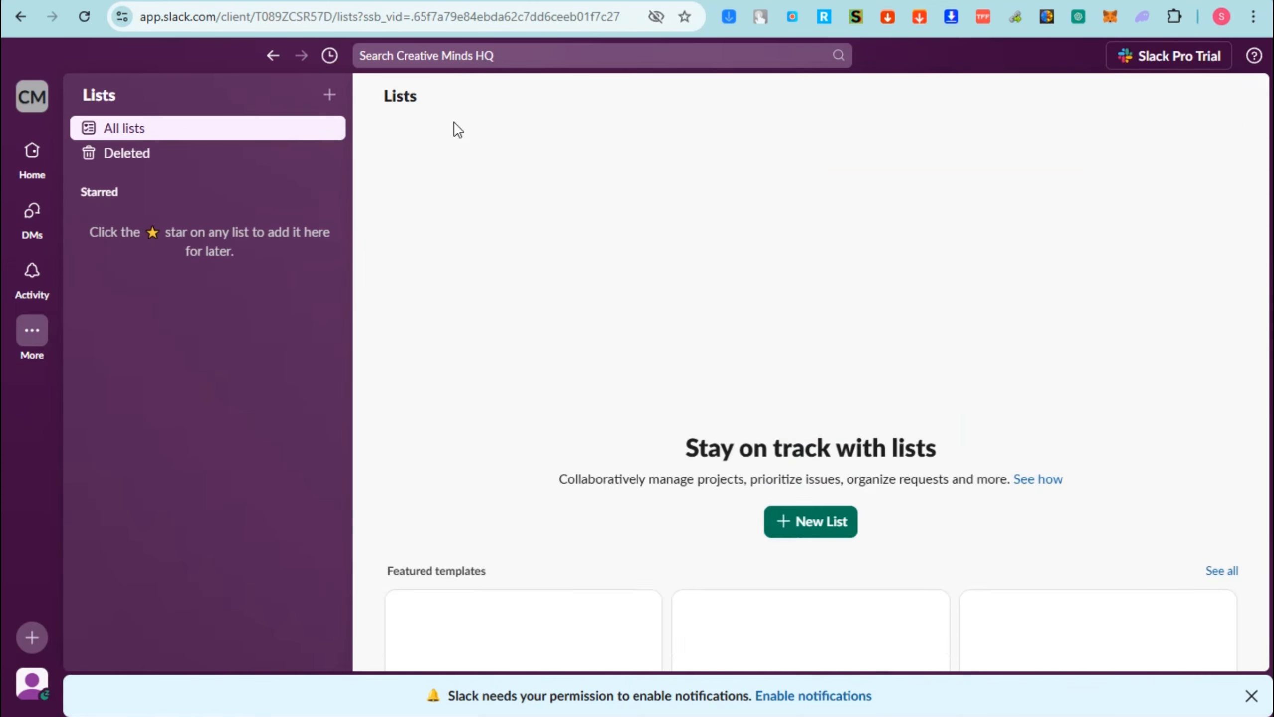
pyautogui.click(825, 582)
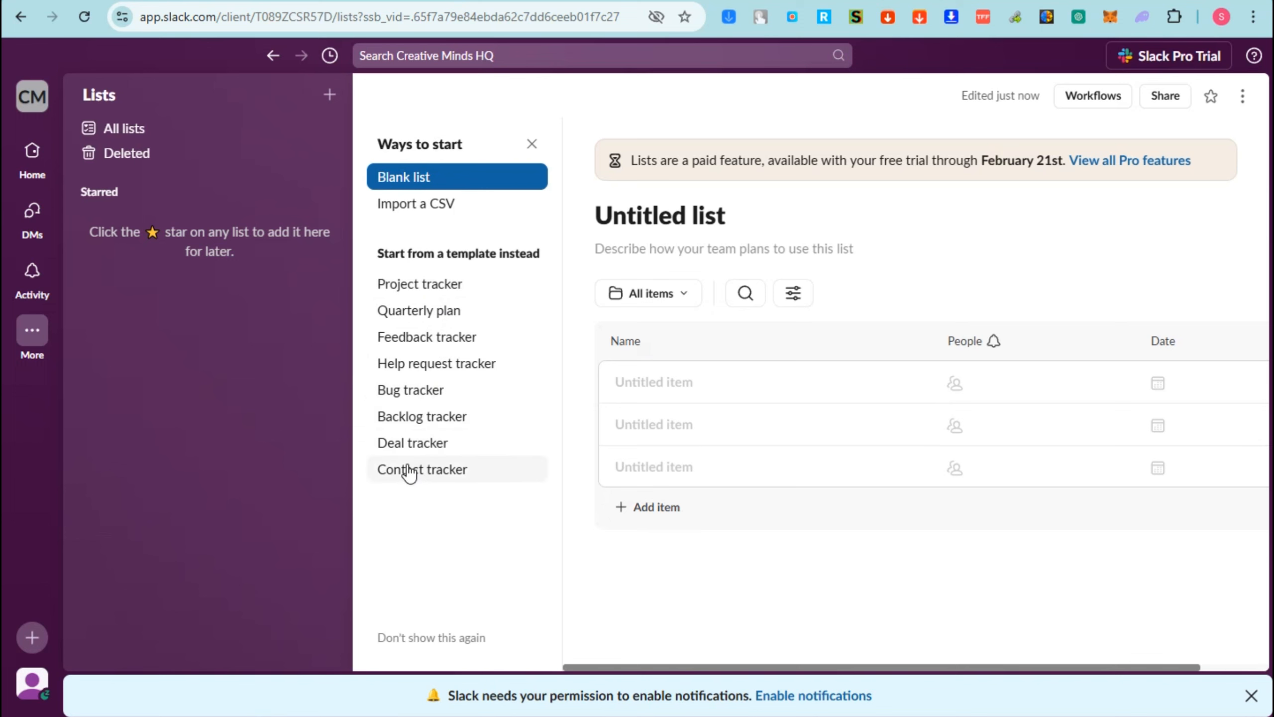
# - Preview the Project tracker template and use it for the new list
pyautogui.click(436, 292)
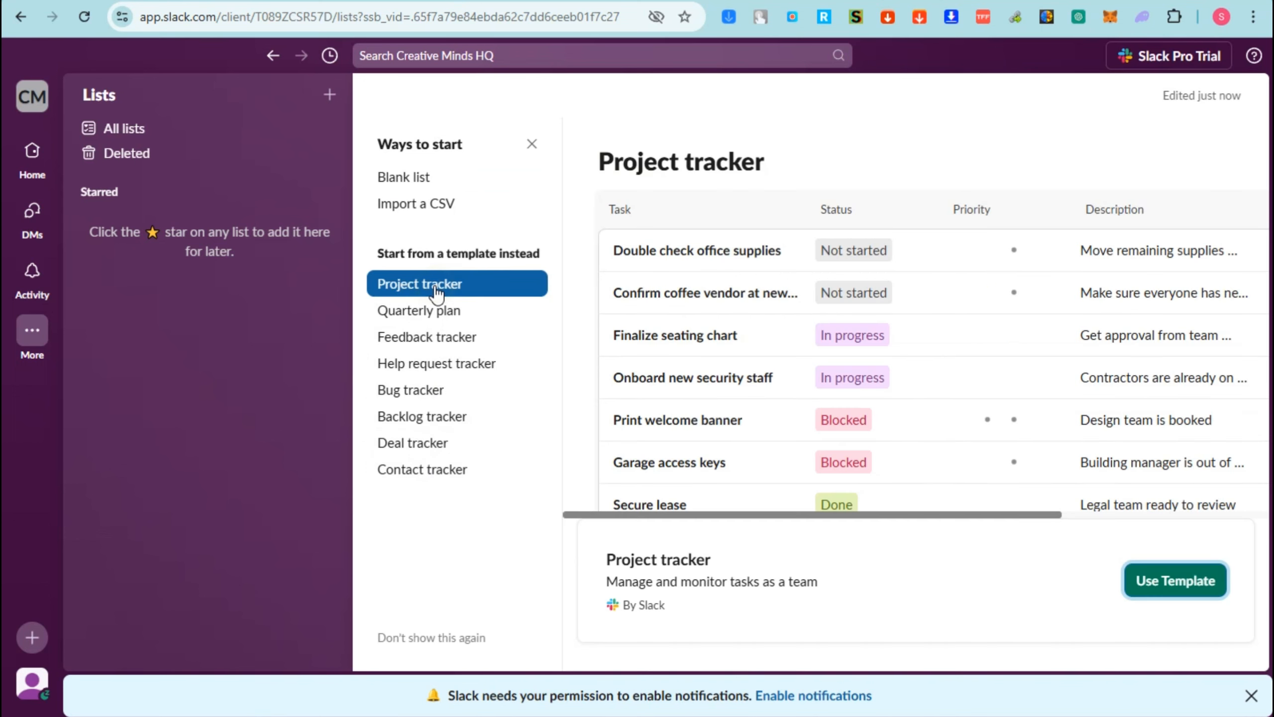
pyautogui.click(671, 254)
pyautogui.click(1179, 578)
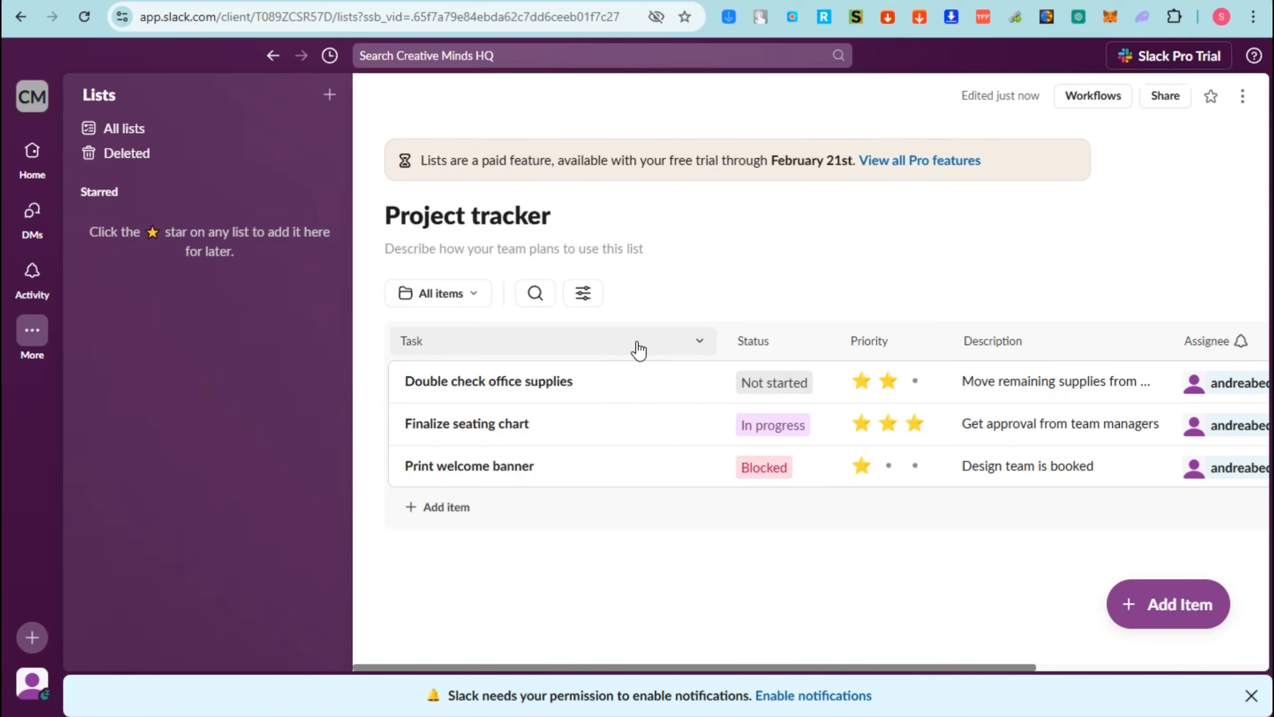
# - Title the list CHANNELS and replace the task names with a blank first row, #project-ideas, #content-creation and #design-studio
pyautogui.moveTo(596, 217); pyautogui.dragTo(296, 208)
pyautogui.write('CHANE')
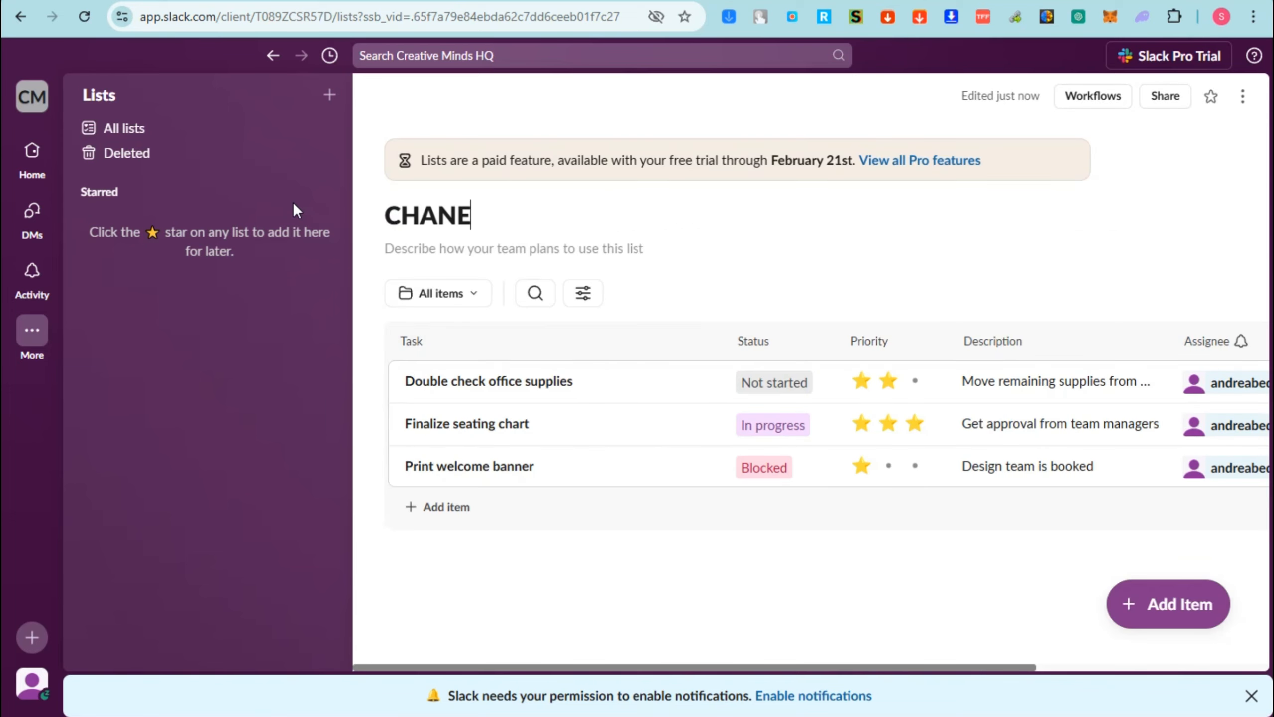
pyautogui.press('BackSpace')
pyautogui.write('NELS')
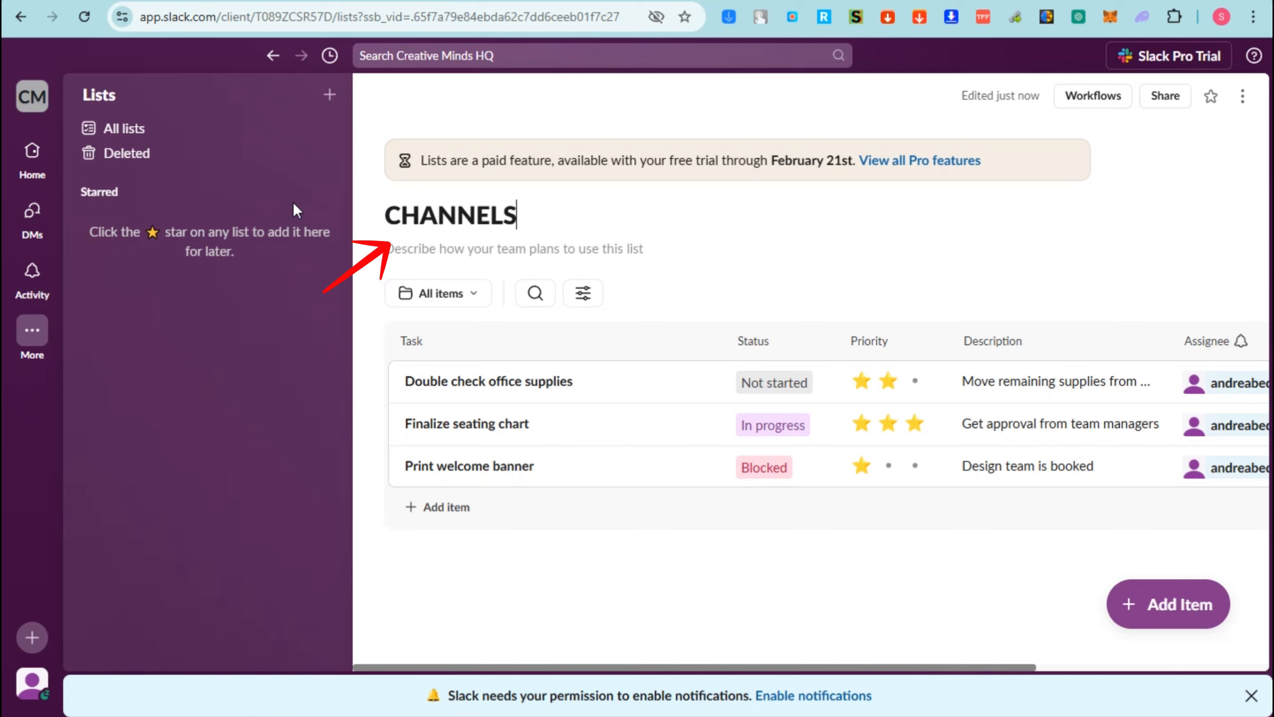
pyautogui.click(564, 388)
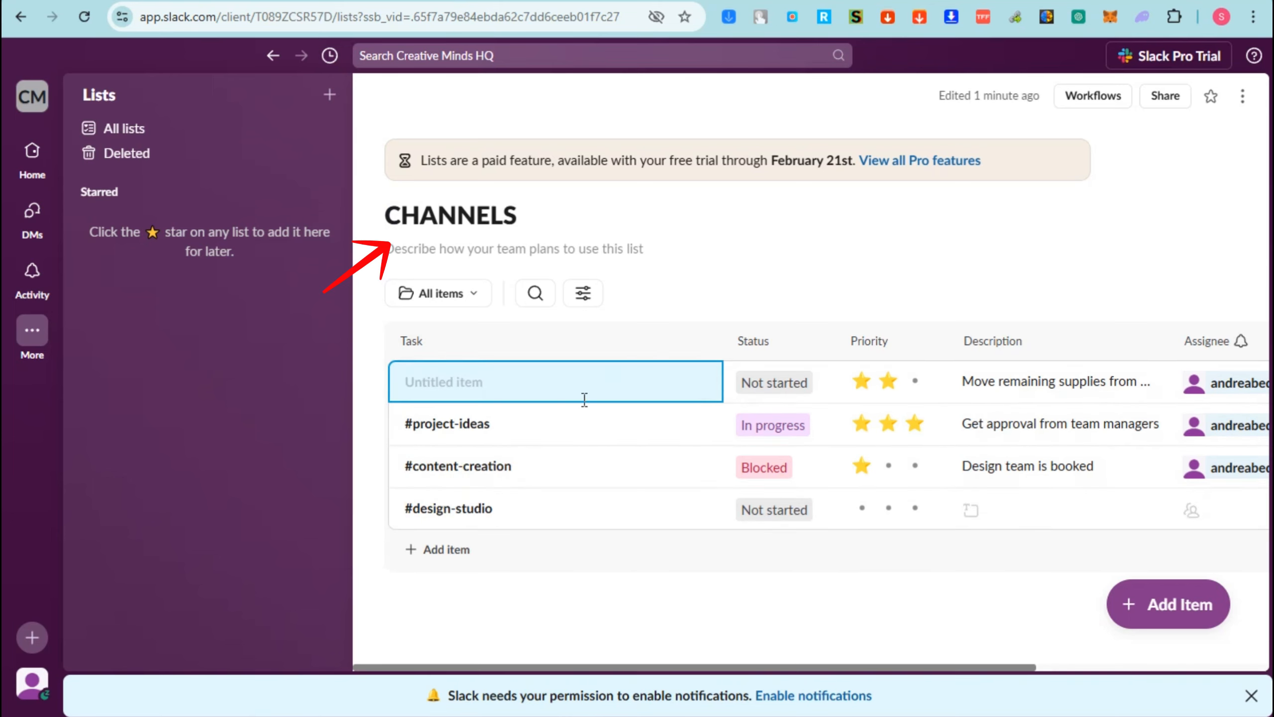
# - Set the status of the untitled first item and the #content-creation item to In progress
pyautogui.click(788, 394)
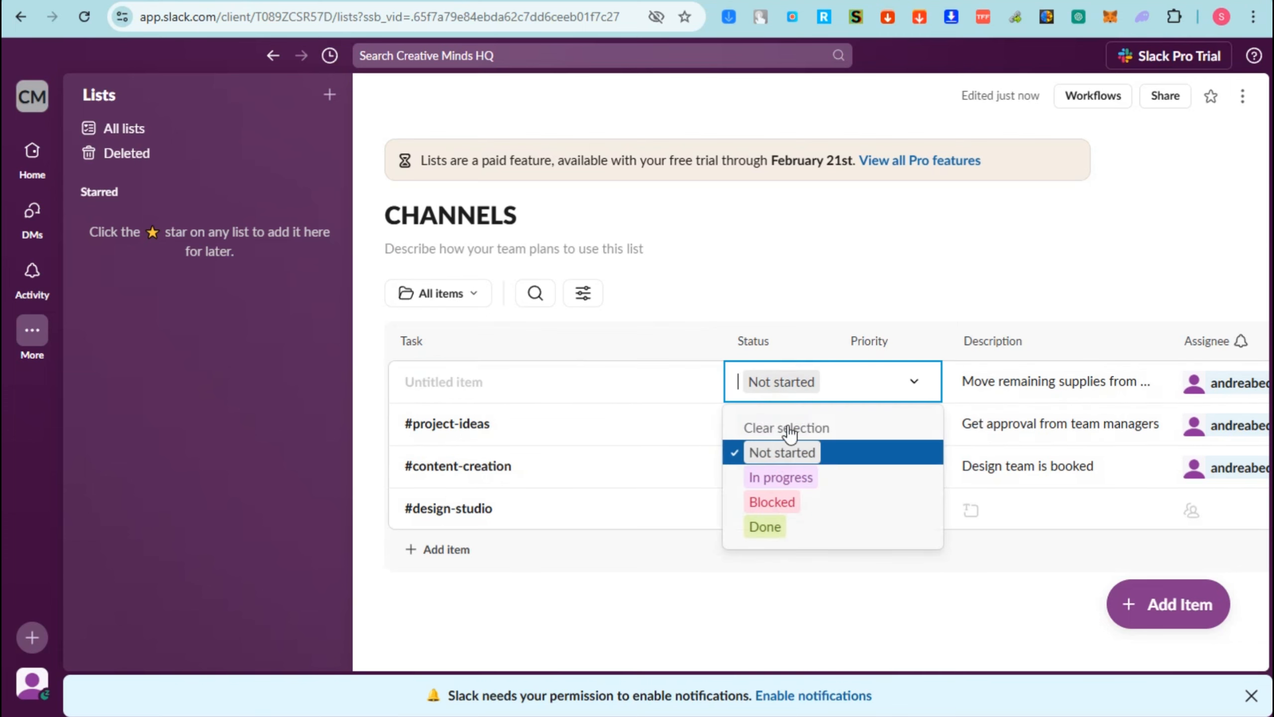
pyautogui.click(758, 479)
pyautogui.click(770, 472)
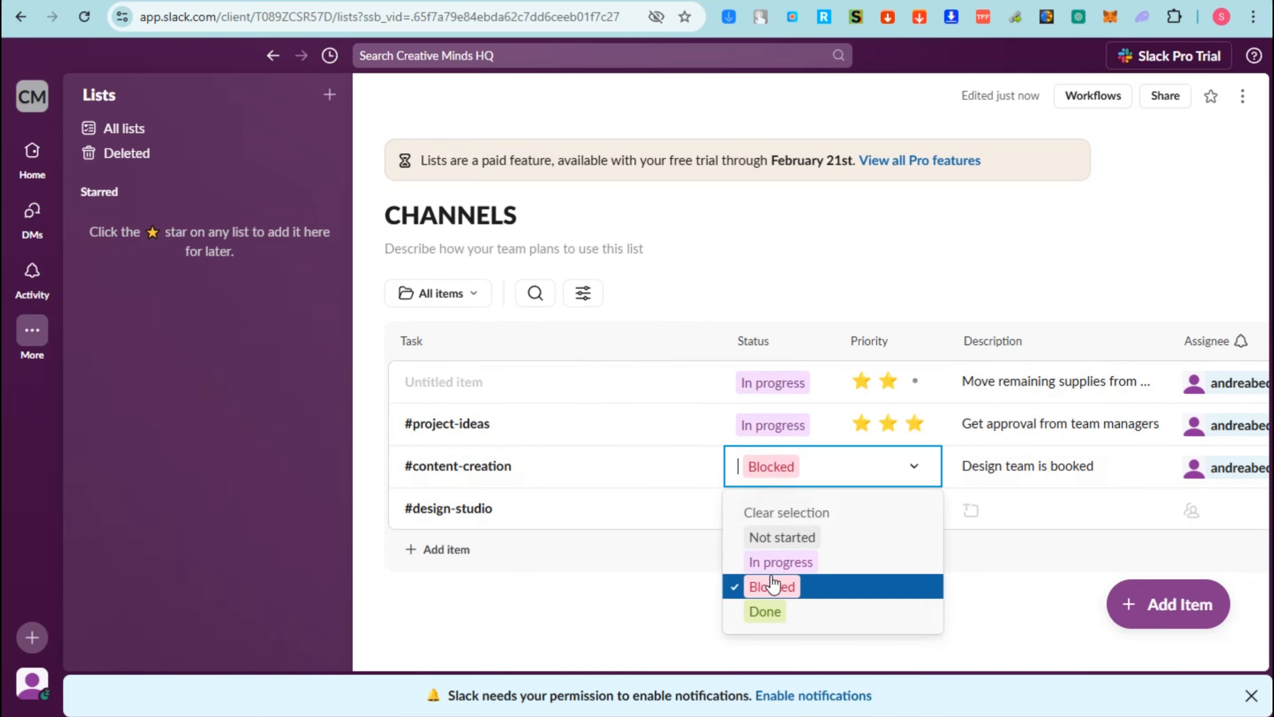
pyautogui.click(768, 560)
# - Set the priority of the untitled first item, #content-creation and #design-studio to three stars
pyautogui.click(915, 381)
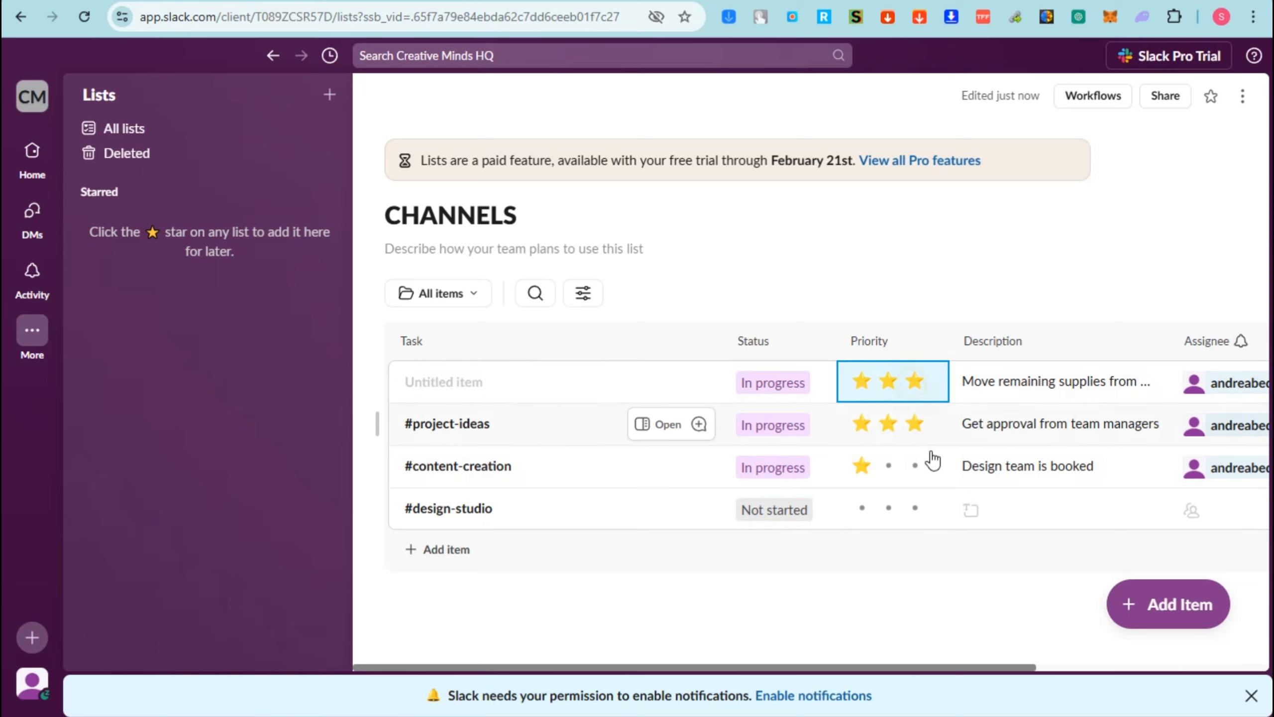
pyautogui.click(922, 454)
pyautogui.click(914, 467)
pyautogui.click(915, 508)
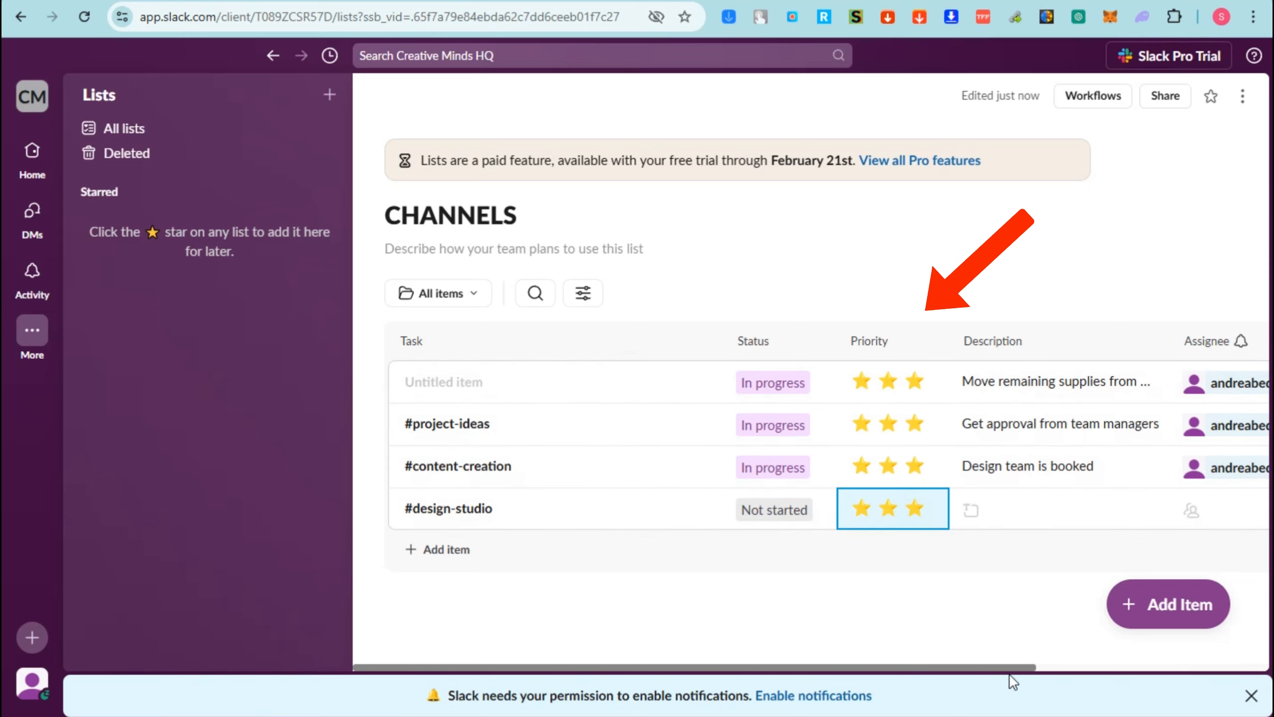
# - View the list's remaining columns and check the profile of the first item's assignee
pyautogui.hscroll(3, 1154, 402)
pyautogui.click(1131, 384)
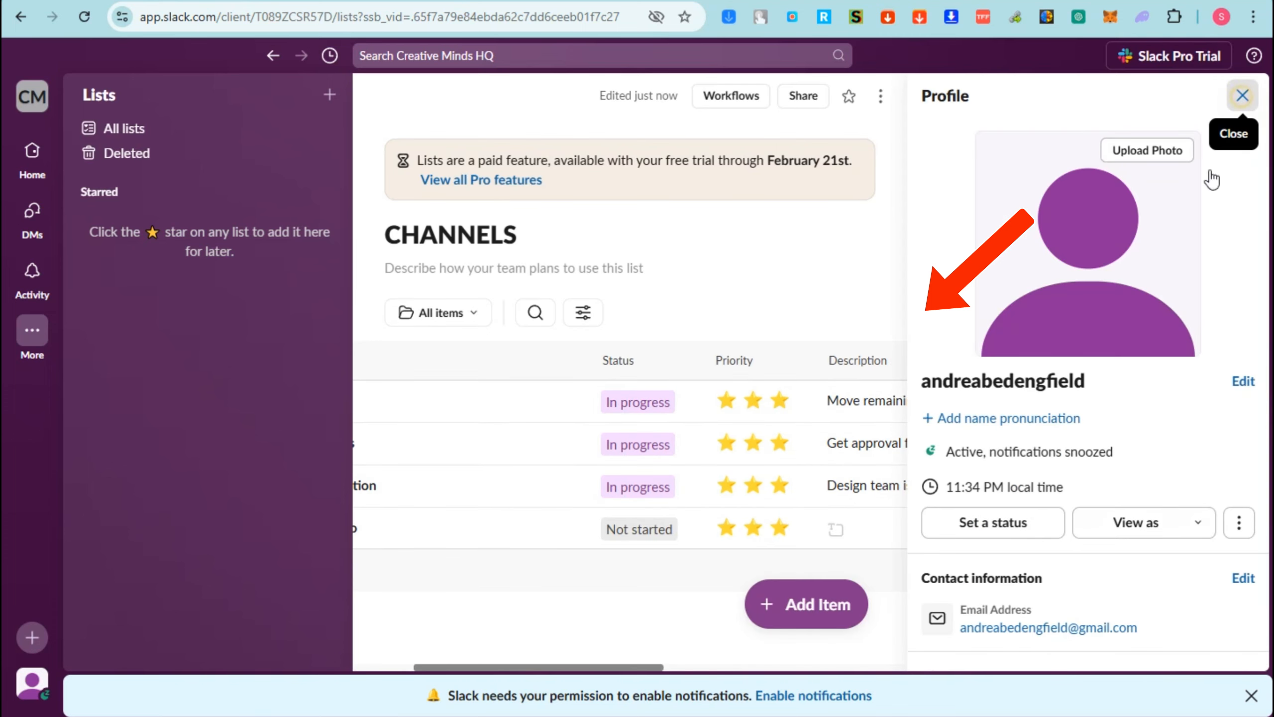
pyautogui.click(1242, 98)
pyautogui.moveTo(1121, 666); pyautogui.dragTo(1186, 668)
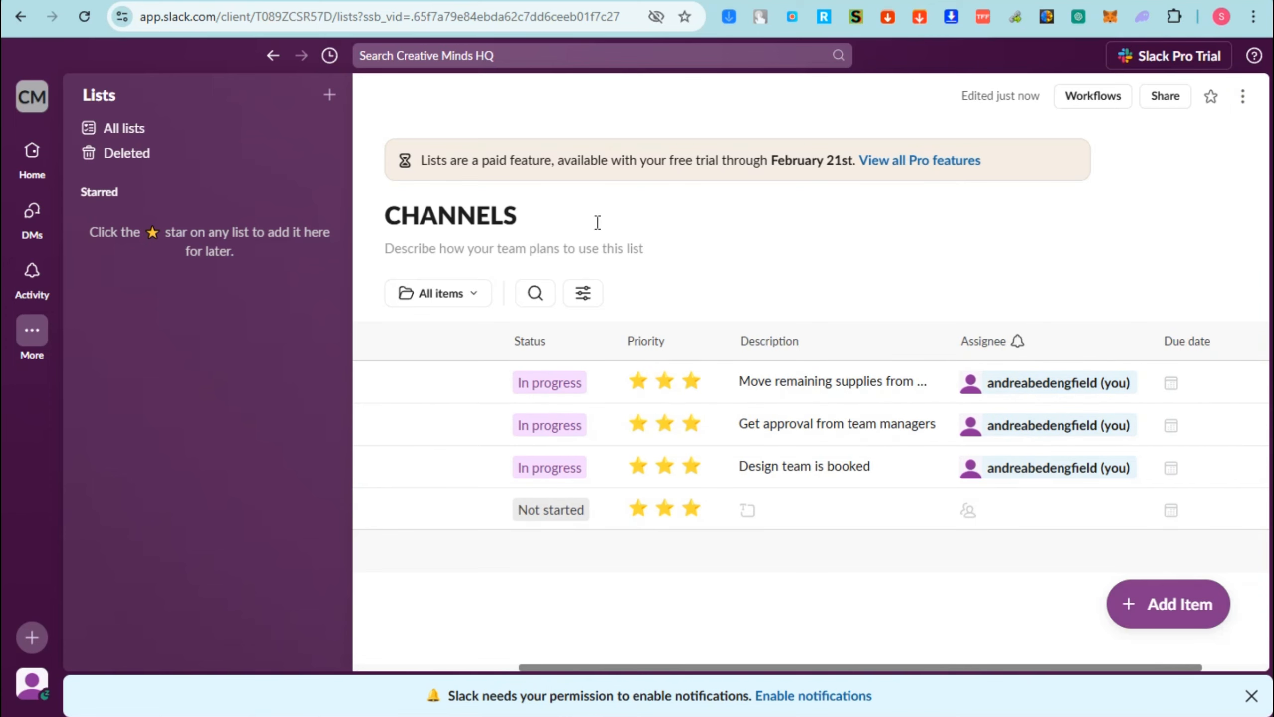
# - Open the files page and look at the recently viewed files
pyautogui.click(32, 332)
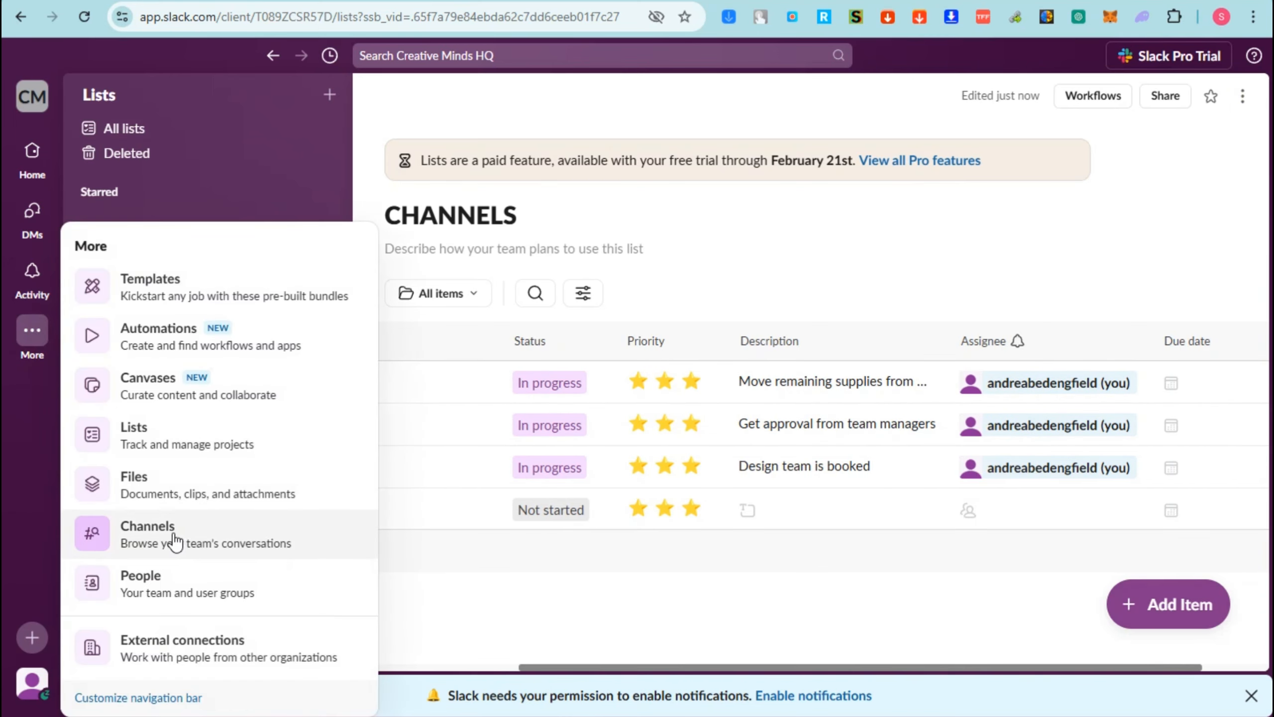
pyautogui.click(171, 487)
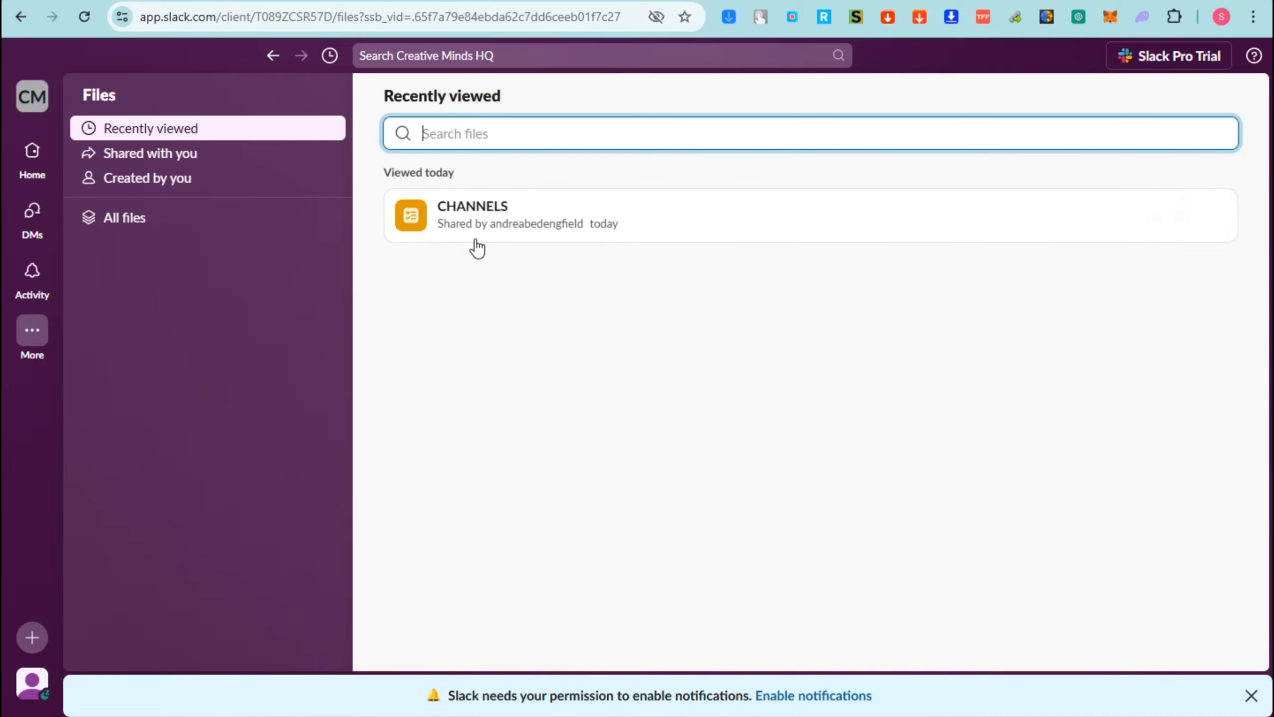
pyautogui.moveTo(571, 240)
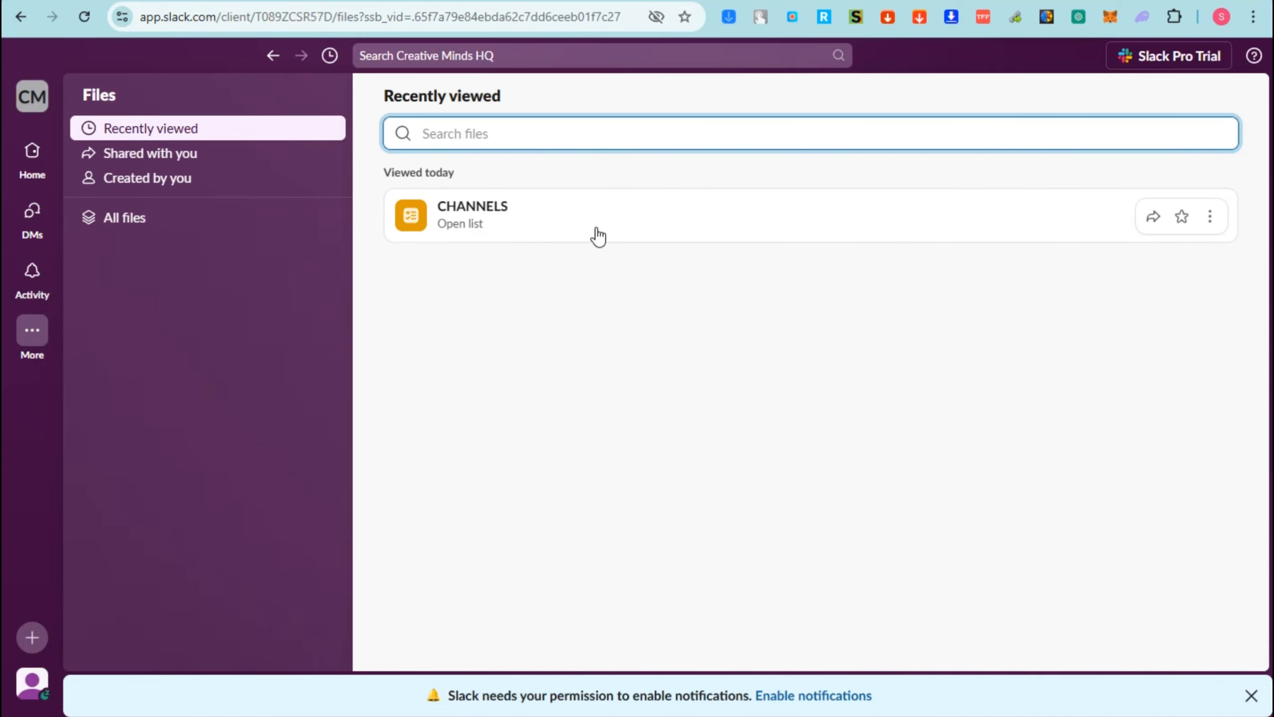
# - Create a blank public channel named voice-over and add all members of Creative Minds HQ to it
pyautogui.click(30, 330)
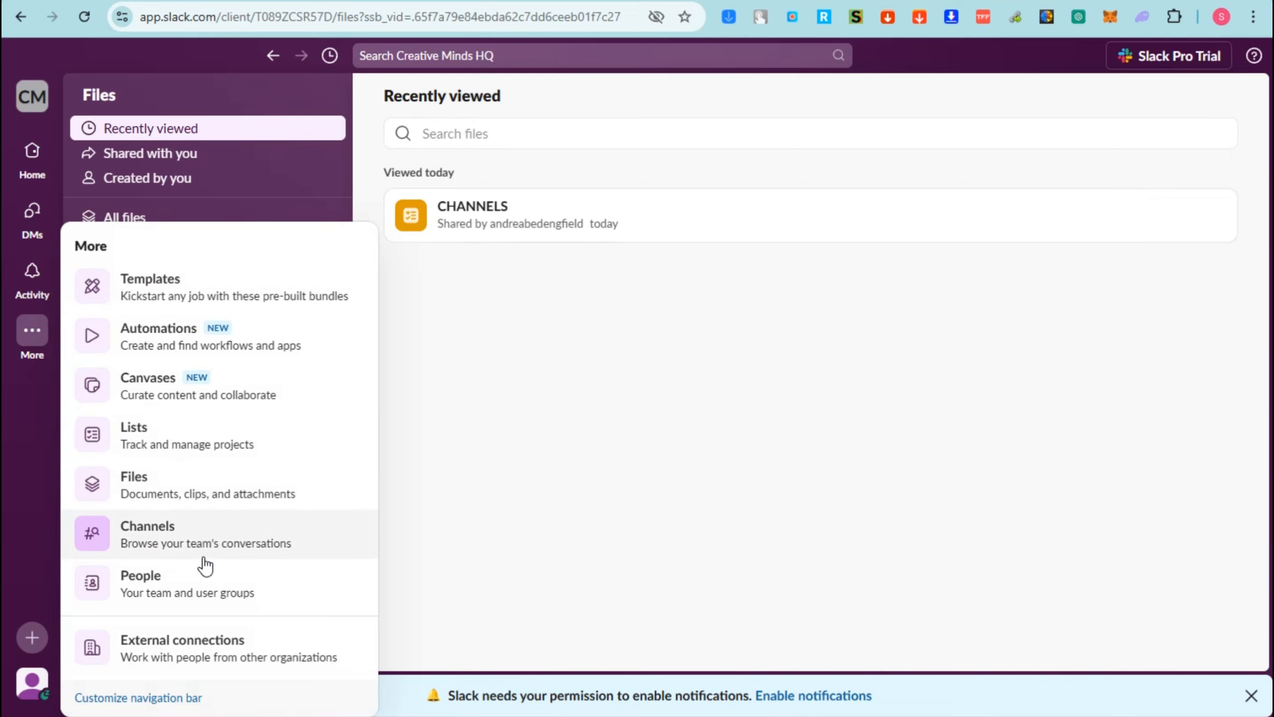
pyautogui.click(201, 556)
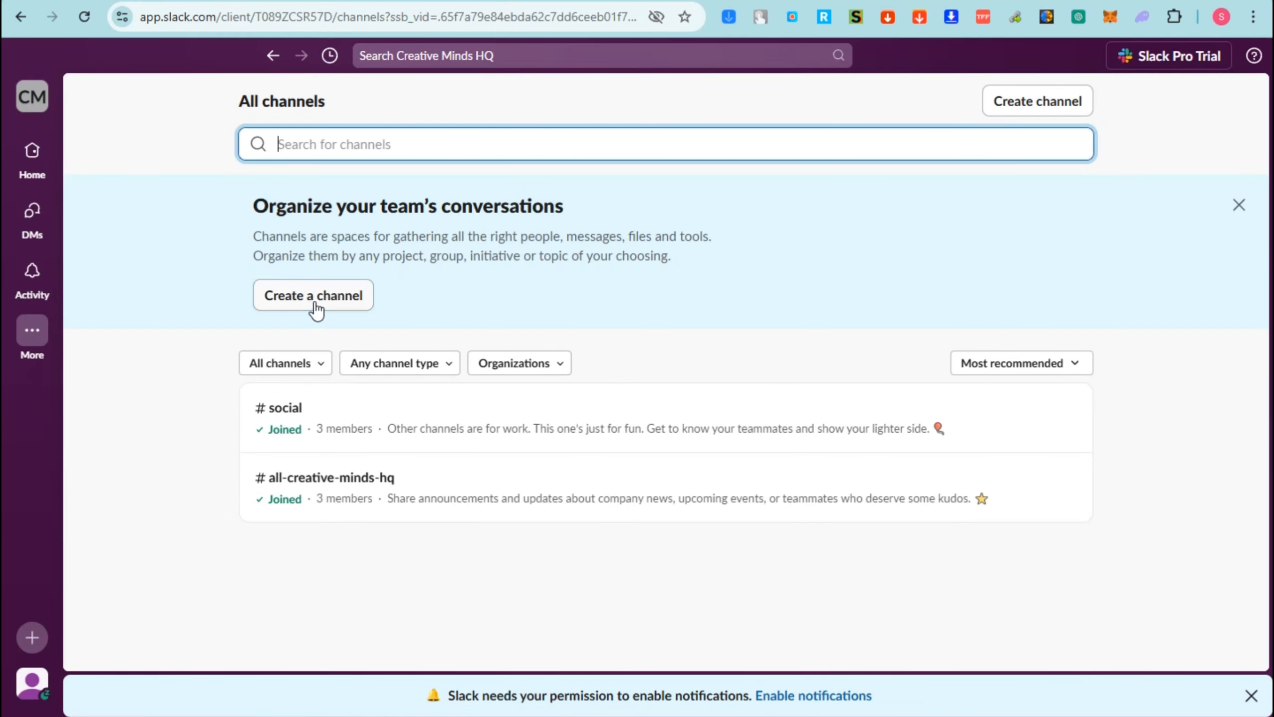
pyautogui.click(336, 301)
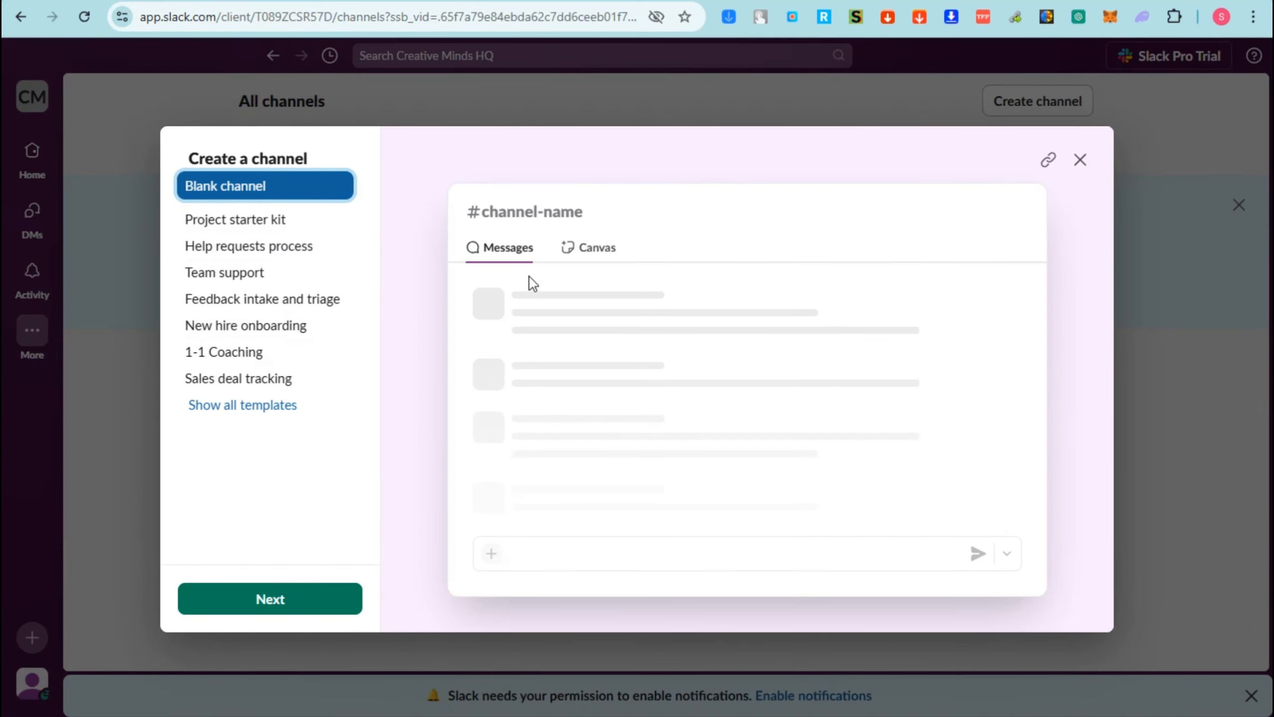
pyautogui.click(319, 599)
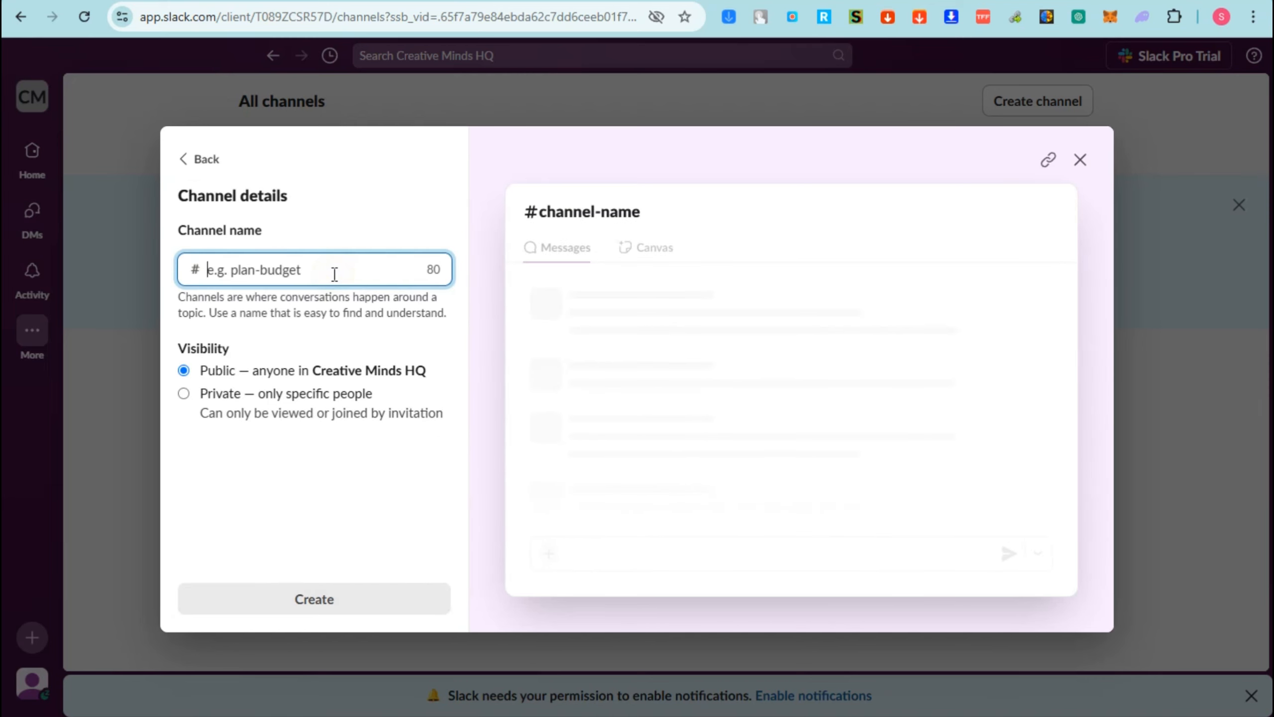
pyautogui.click(332, 275)
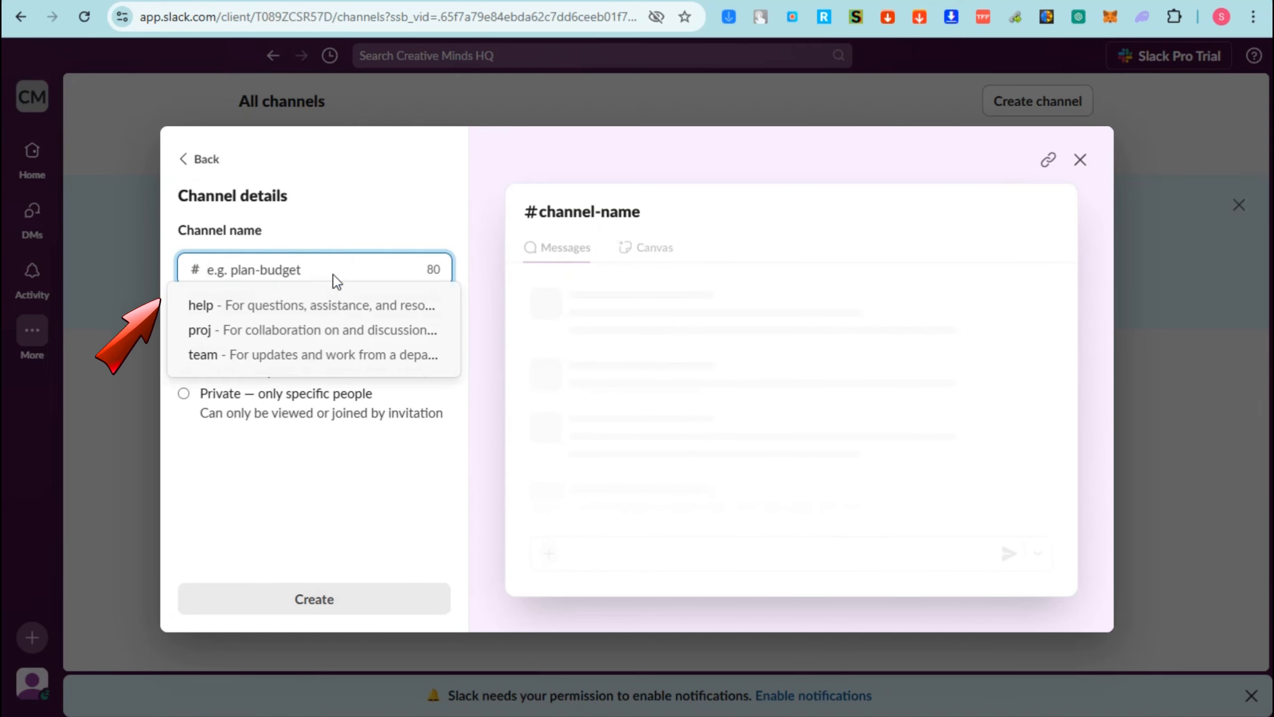
pyautogui.write('voice-over')
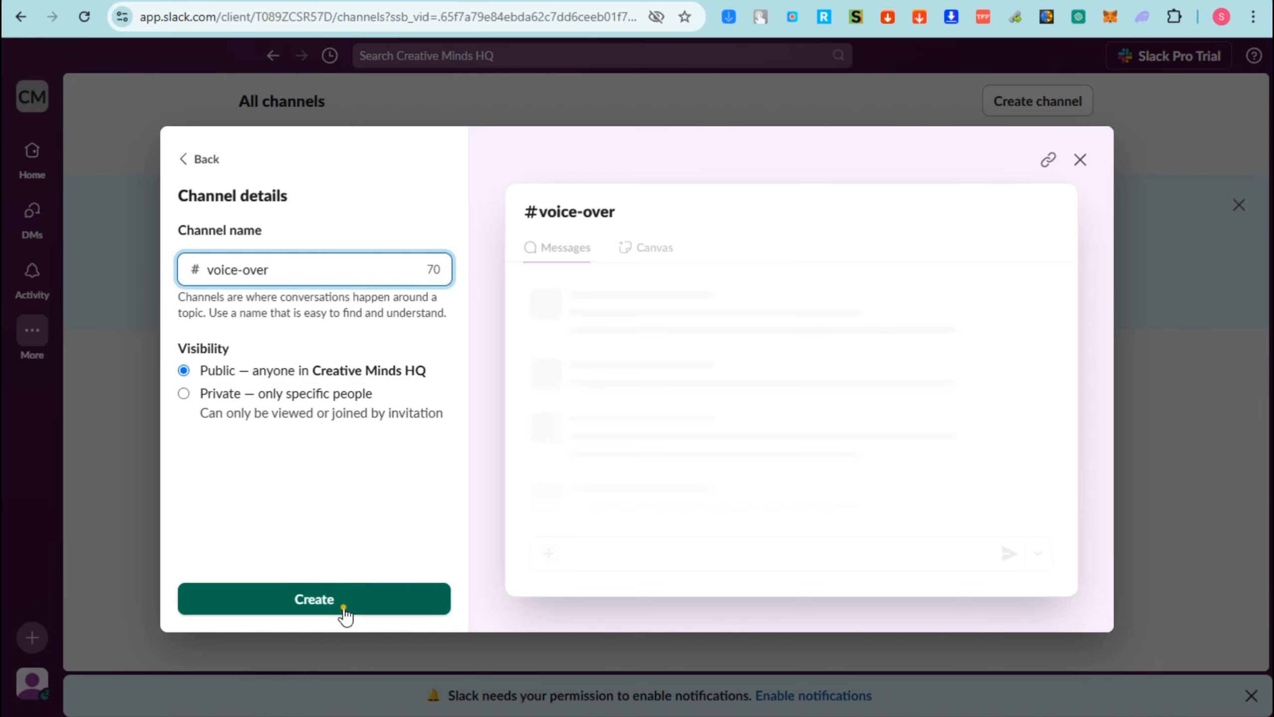
pyautogui.click(342, 605)
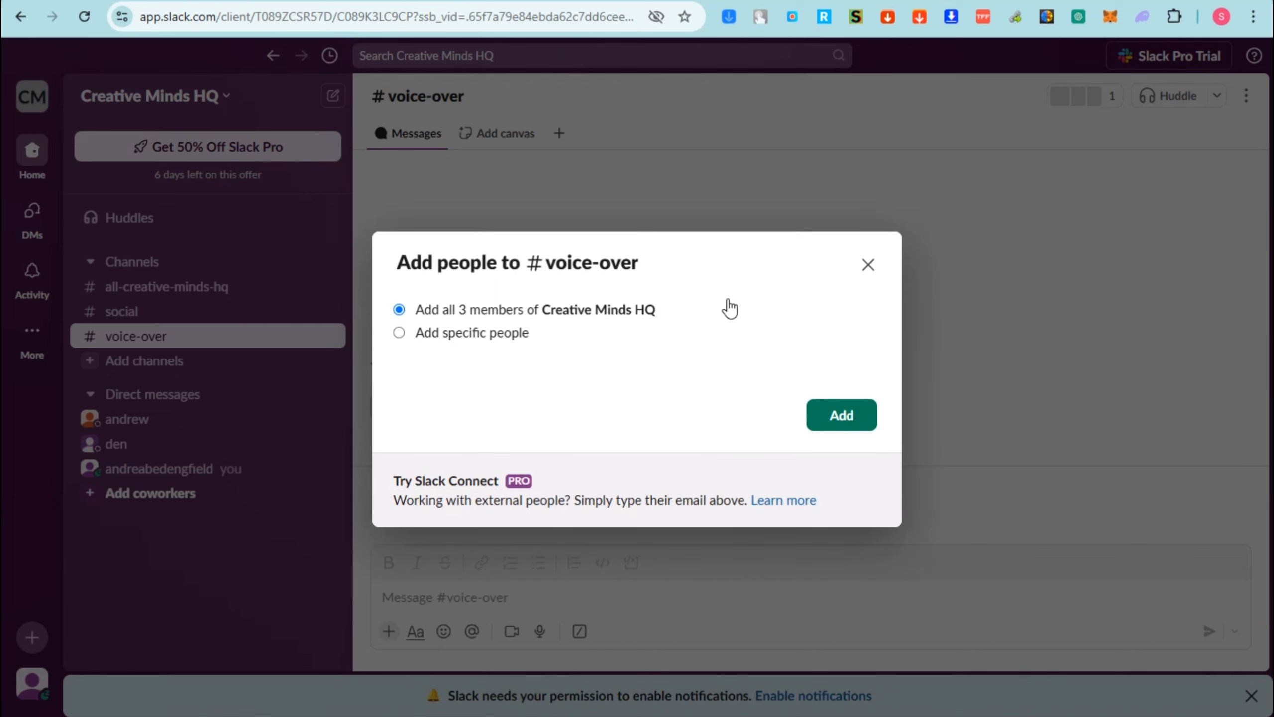
pyautogui.click(849, 422)
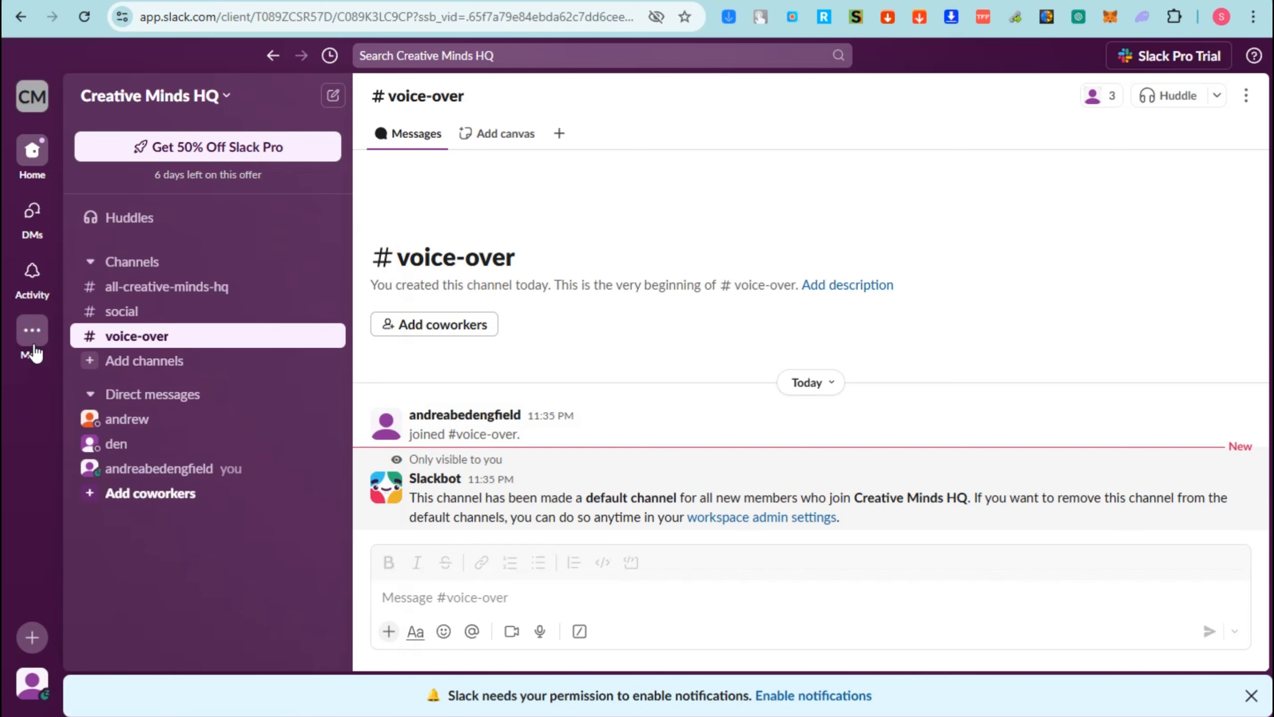
# - Look through the people directory and the organizations and invitations of the external connections
pyautogui.moveTo(34, 334)
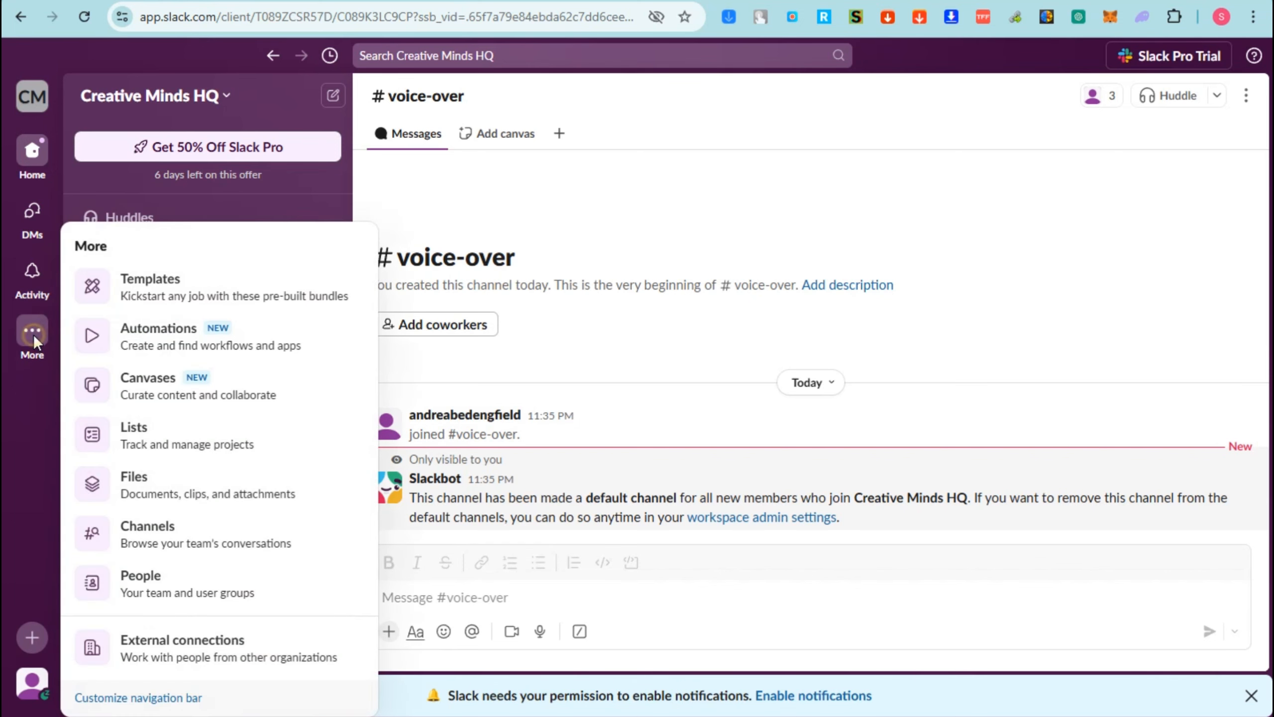
pyautogui.click(185, 595)
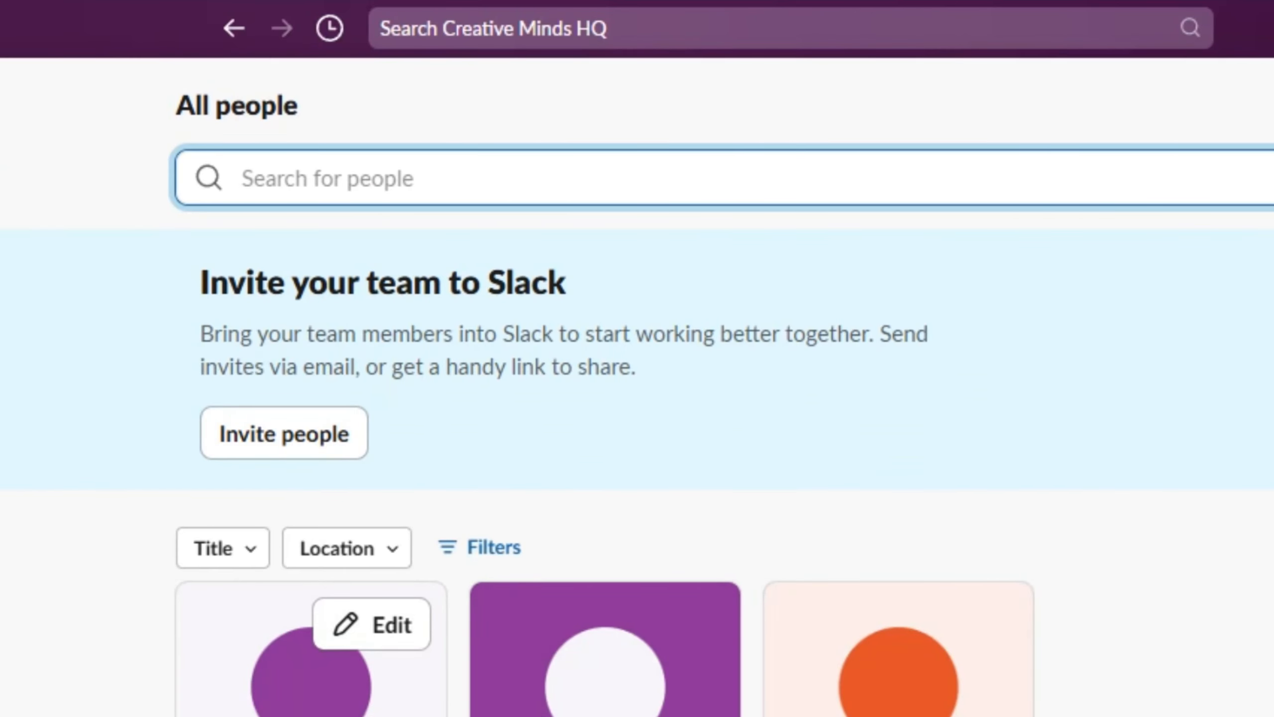
pyautogui.click(0, 557)
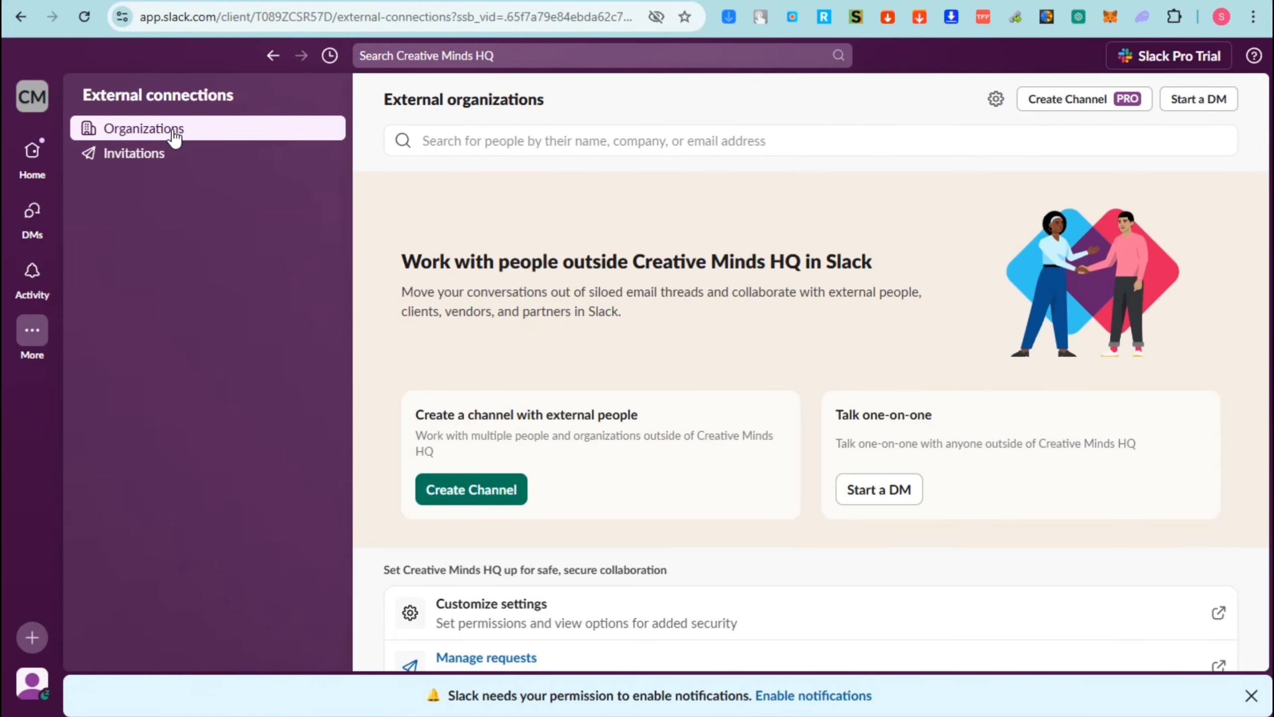
pyautogui.click(160, 162)
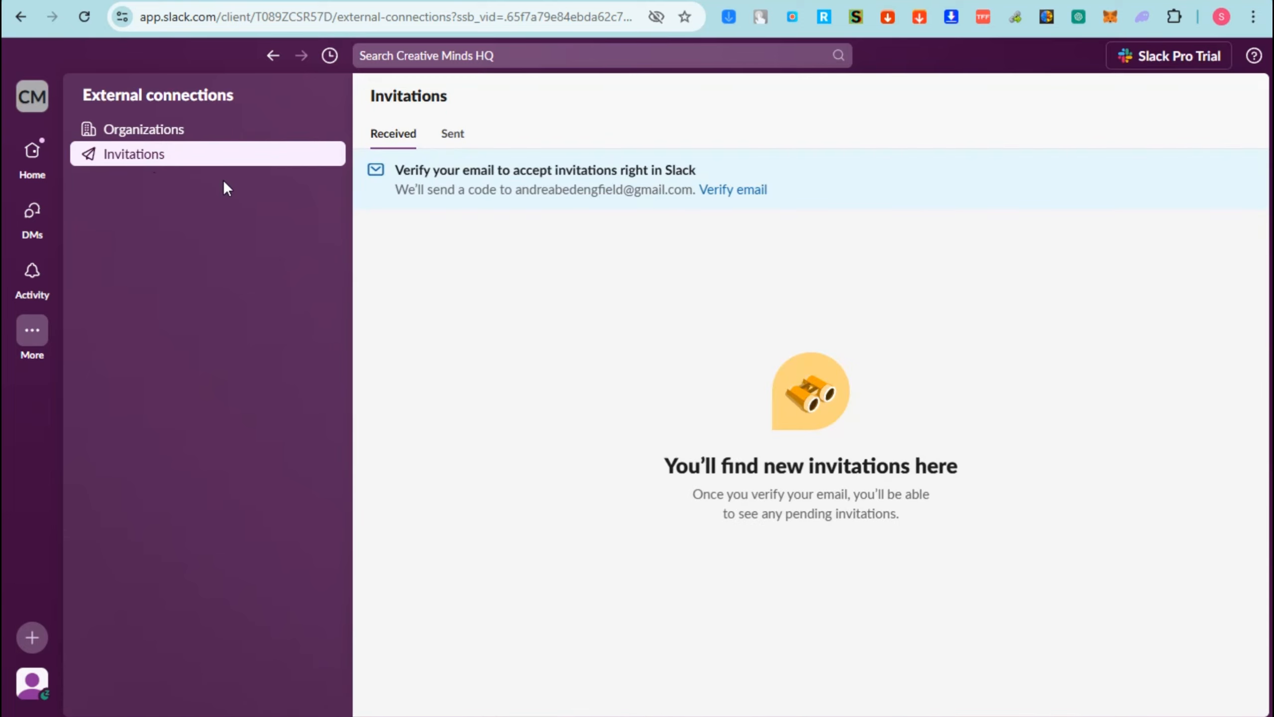
# - Start a new message from the options for creating new content
pyautogui.click(33, 636)
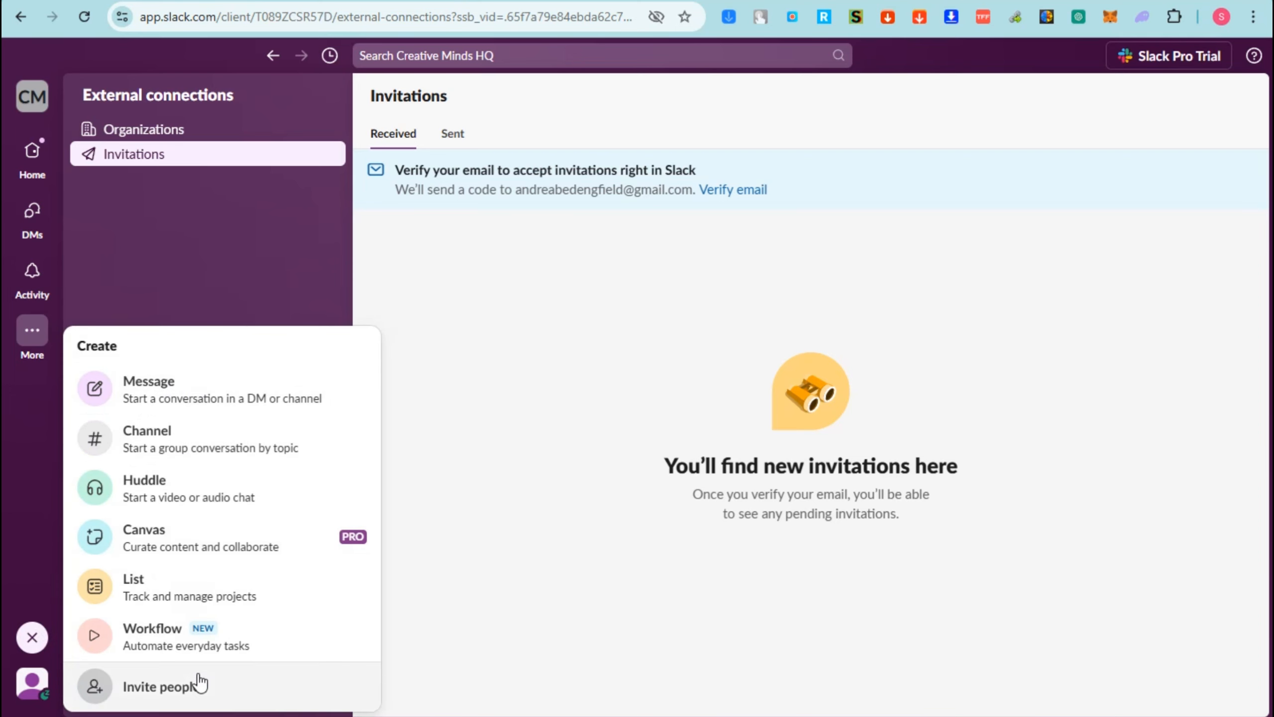
pyautogui.click(207, 401)
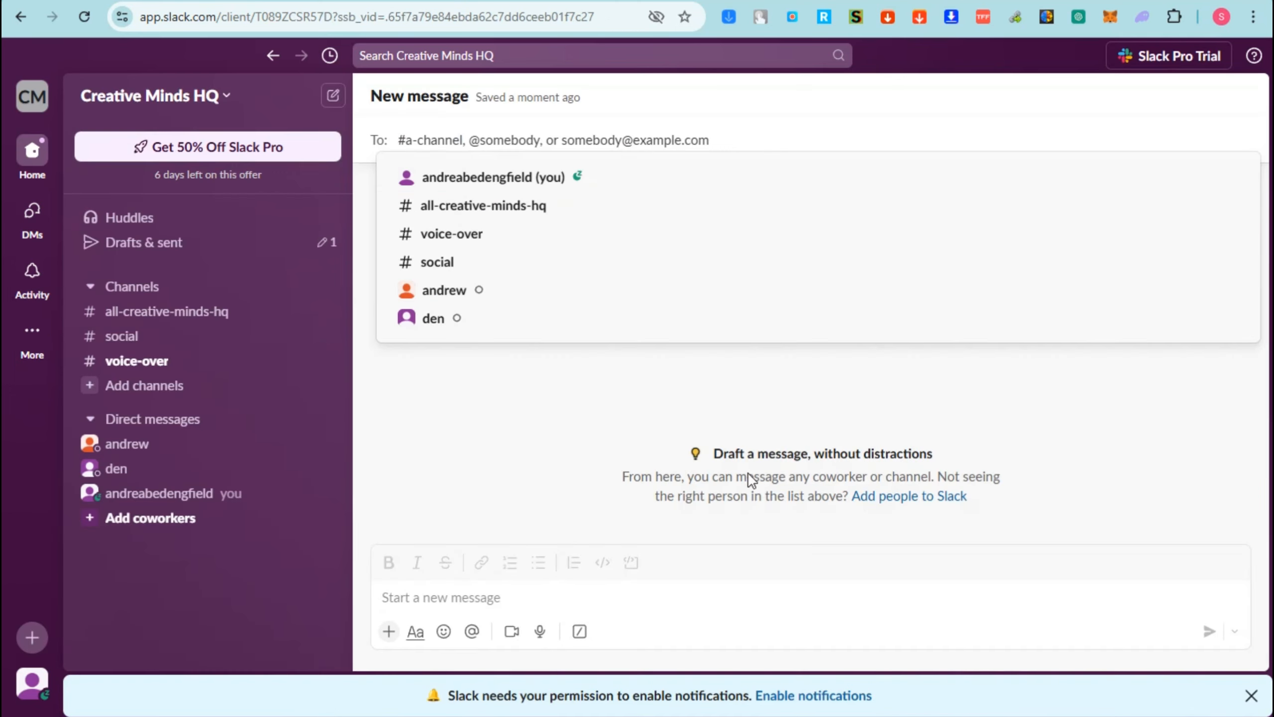
pyautogui.click(479, 187)
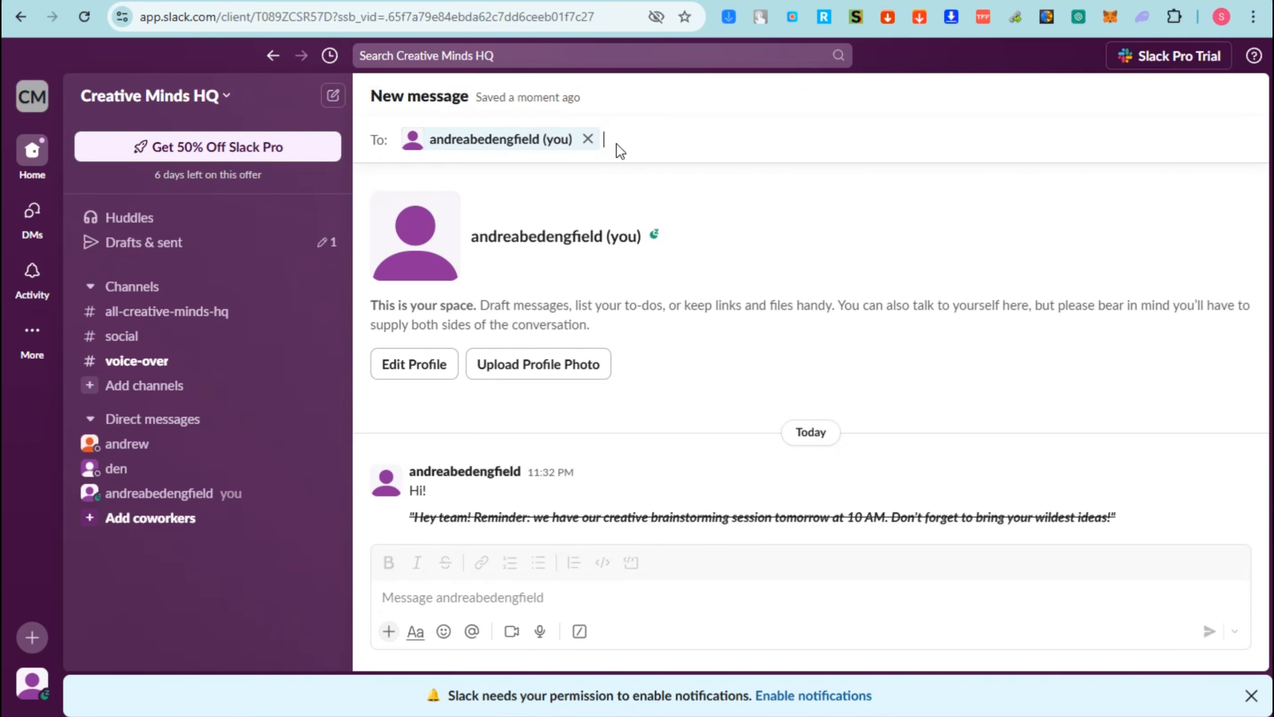
pyautogui.write('e')
pyautogui.press('BackSpace')
pyautogui.click(596, 146)
pyautogui.click(587, 140)
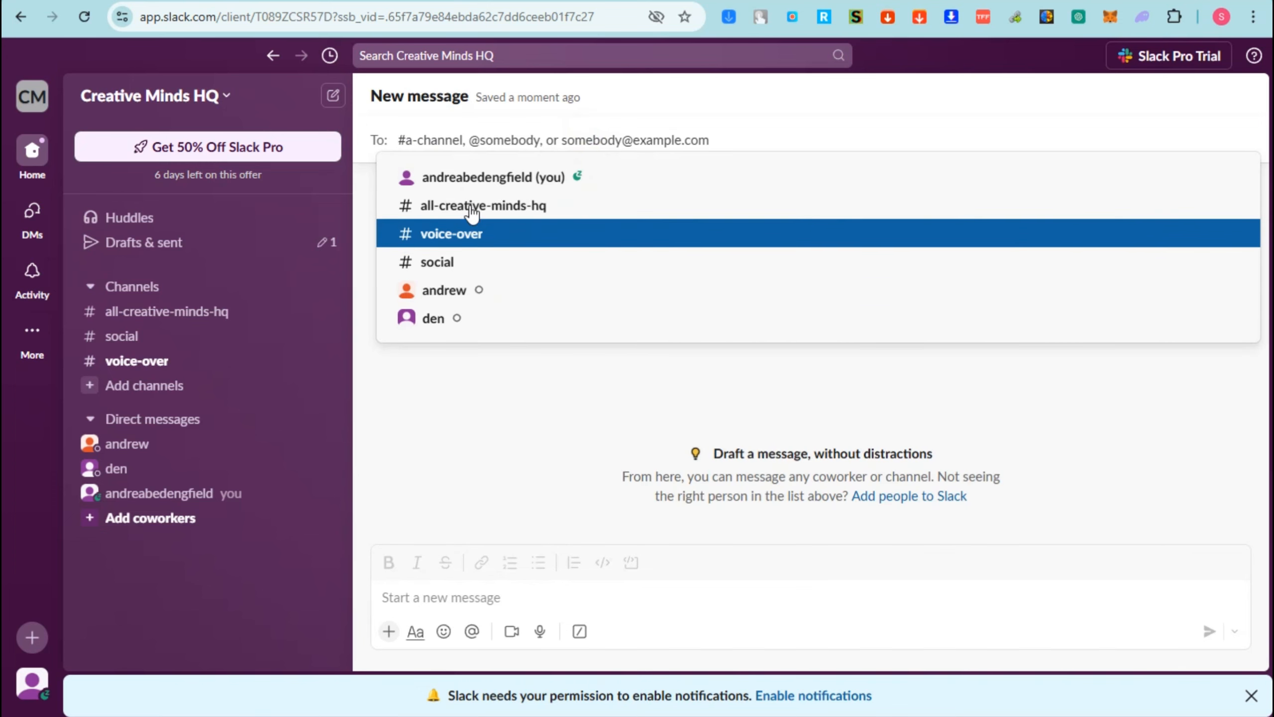
# - Address the new message to the voice-over channel and send the text "Foolow up"
pyautogui.click(455, 233)
pyautogui.click(545, 601)
pyautogui.write('F')
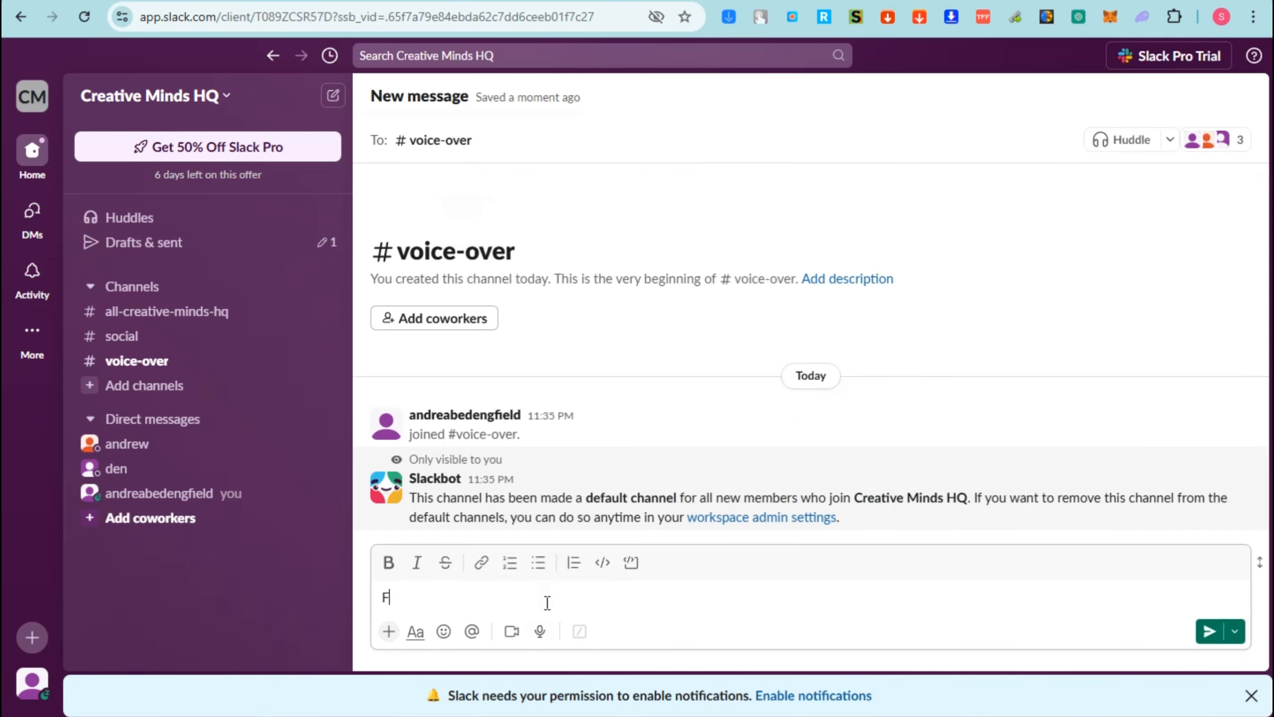
pyautogui.write('oolow up')
pyautogui.press('Return')
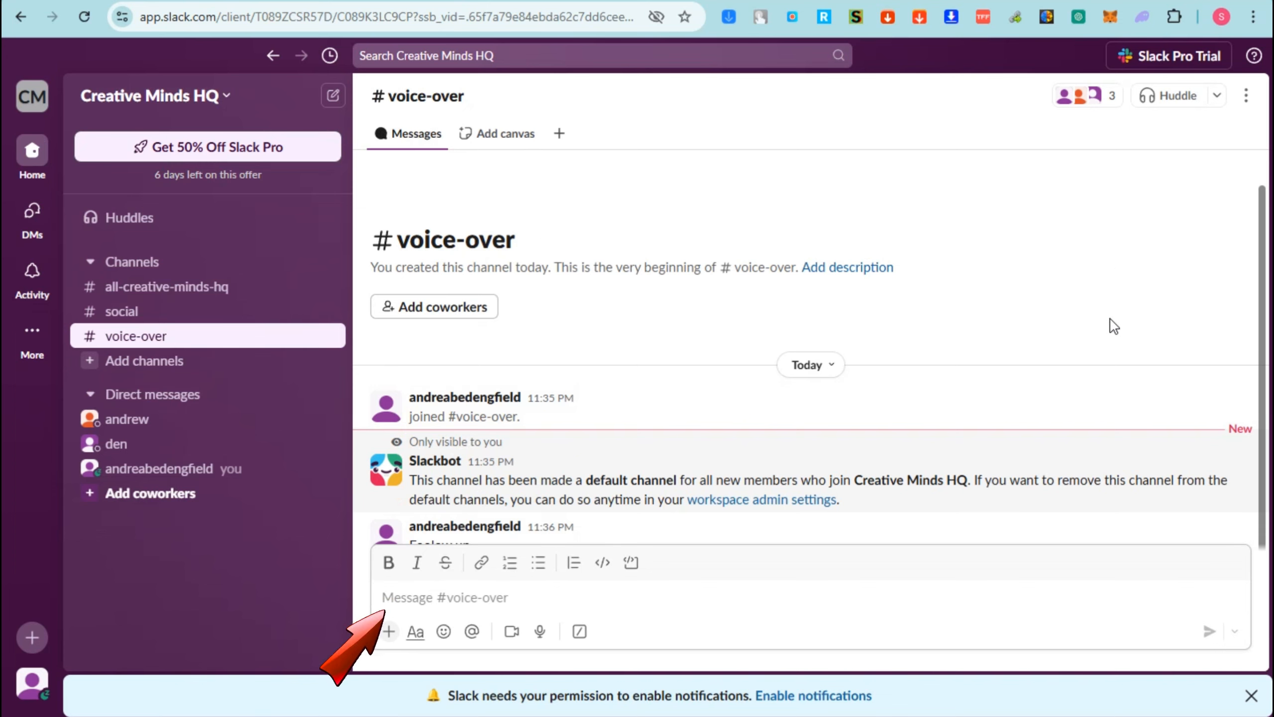
# - Examine the huddle options and the channel options of voice-over, leaving without choosing any
pyautogui.click(1224, 96)
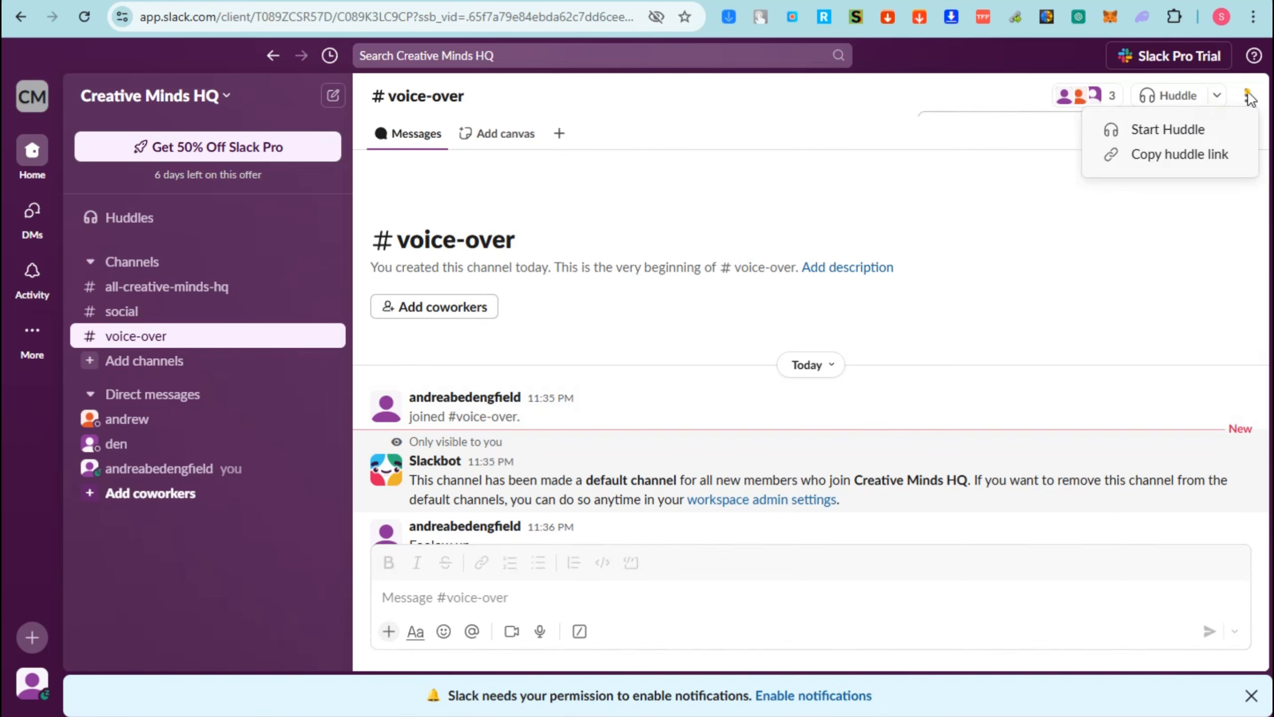
pyautogui.click(1247, 96)
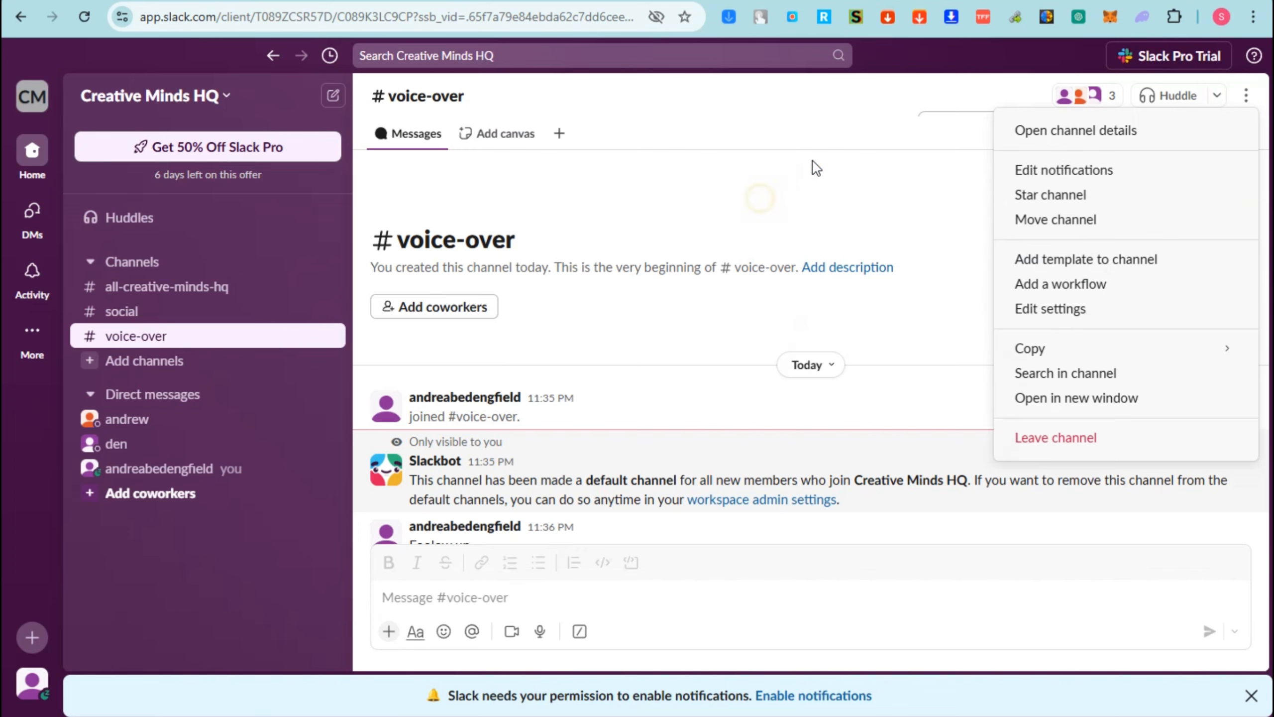
pyautogui.click(760, 198)
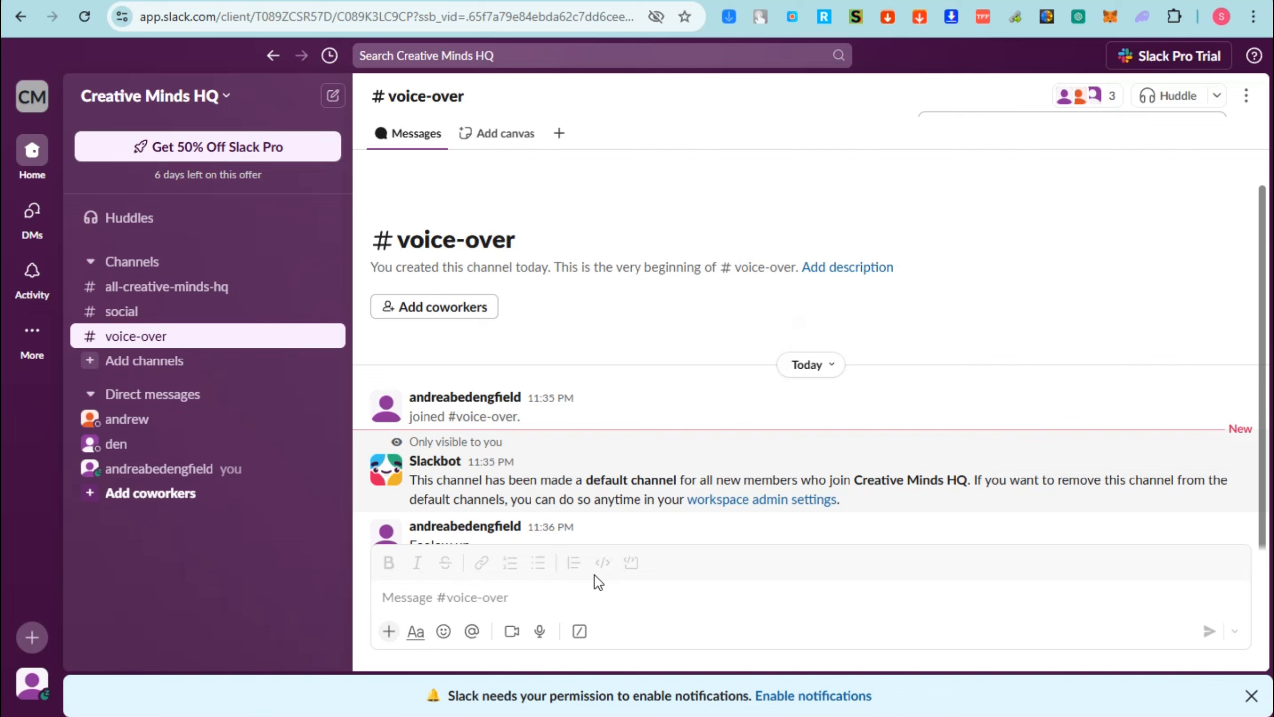
# - Send a grinning smiley emoji as a message in the voice-over channel
pyautogui.click(448, 633)
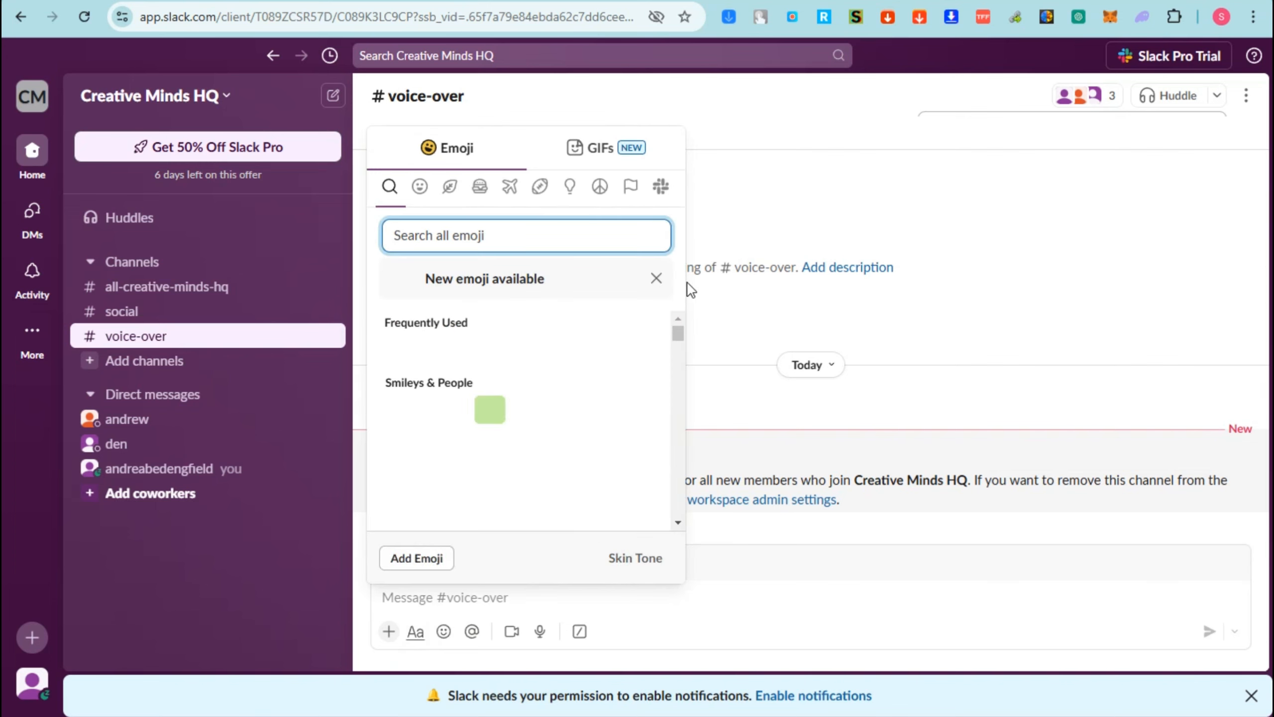
pyautogui.click(428, 409)
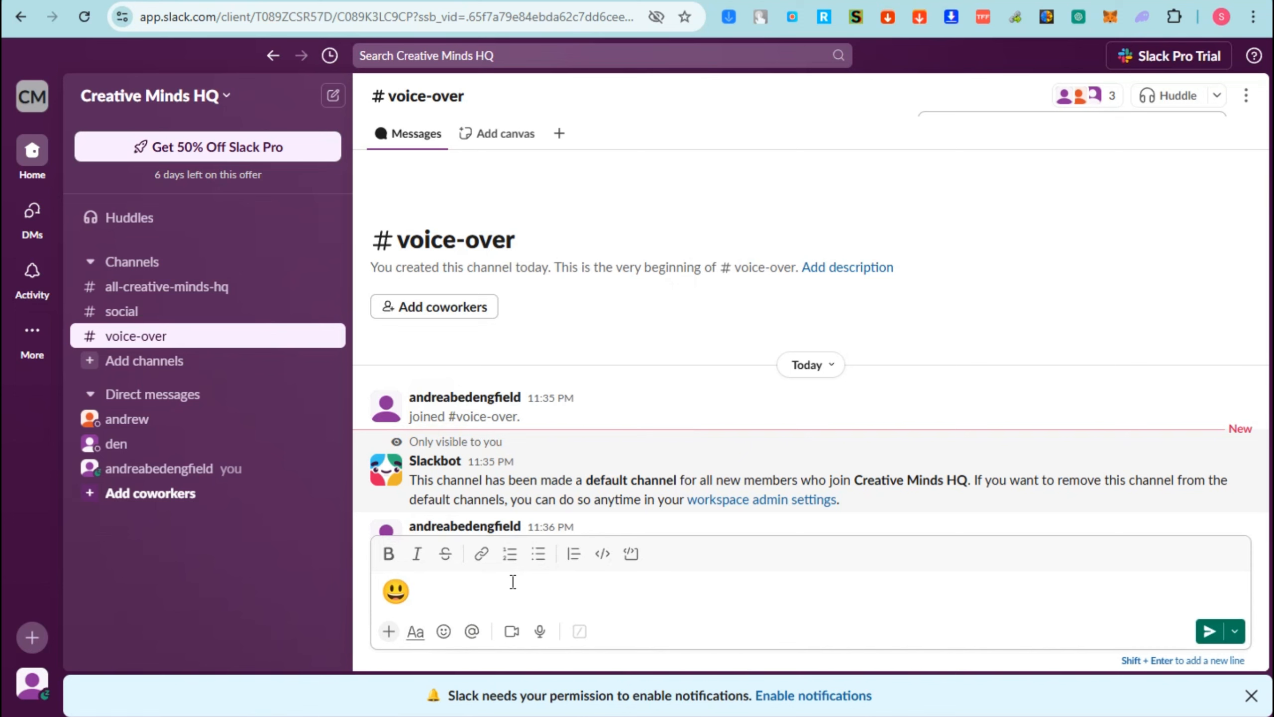
pyautogui.press('Return')
# - Mention the last coworker in the suggestions and send them the message "Good" in the voice-over channel
pyautogui.click(477, 635)
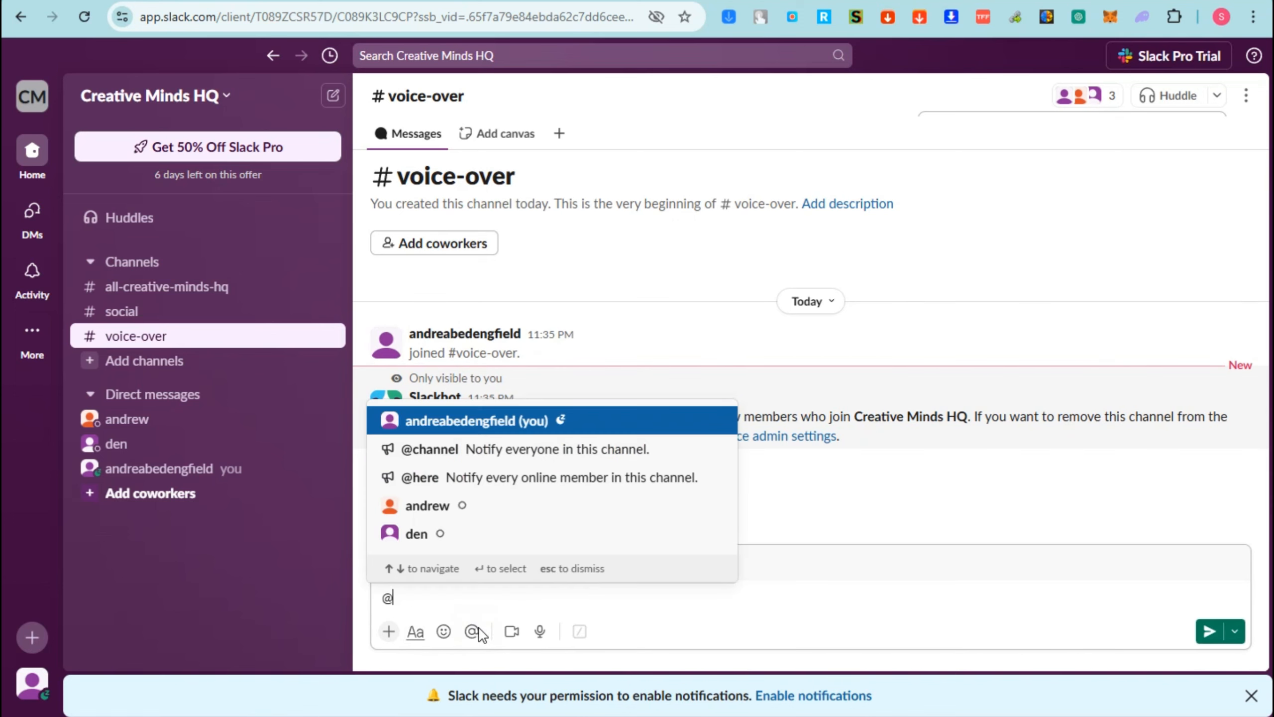
pyautogui.click(444, 536)
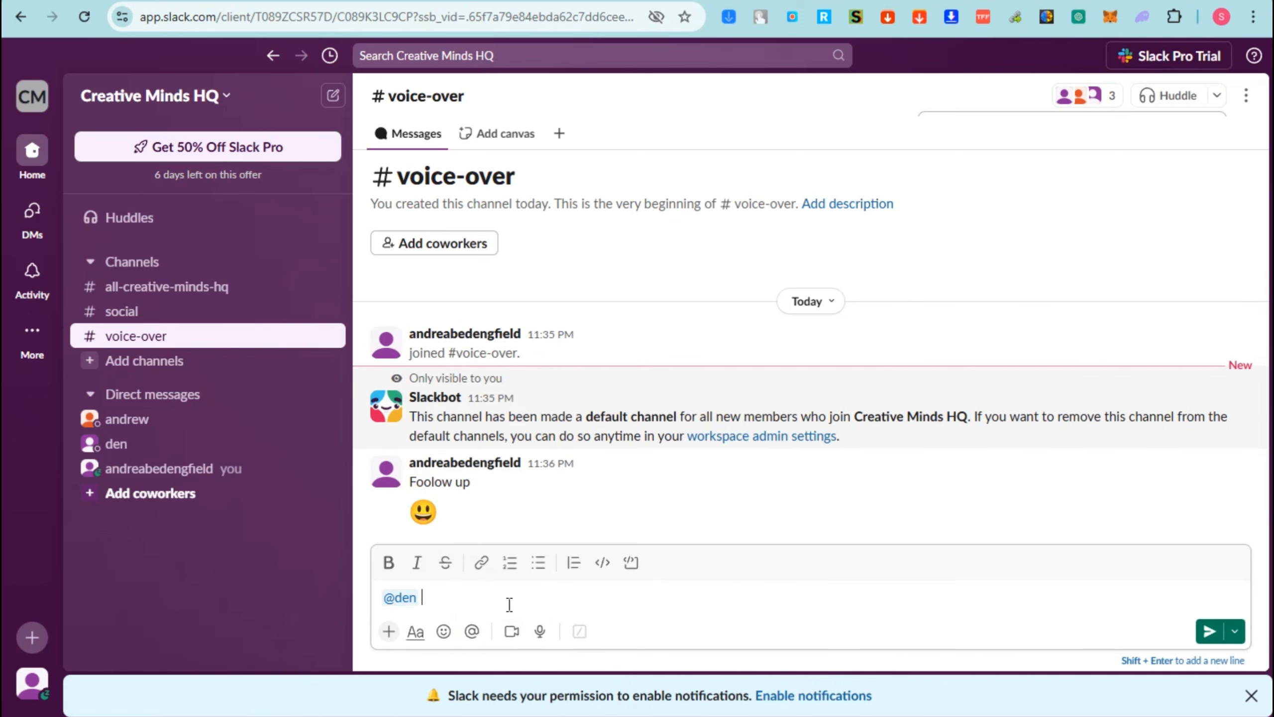
pyautogui.press('Return')
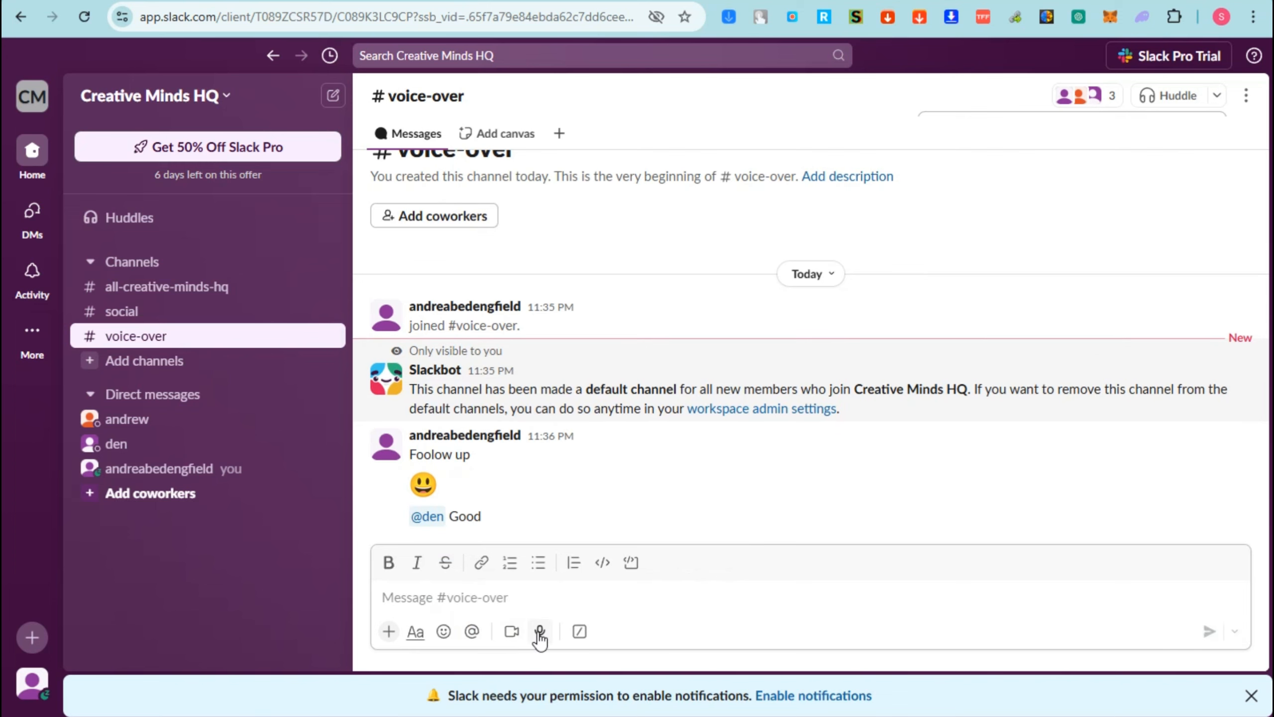